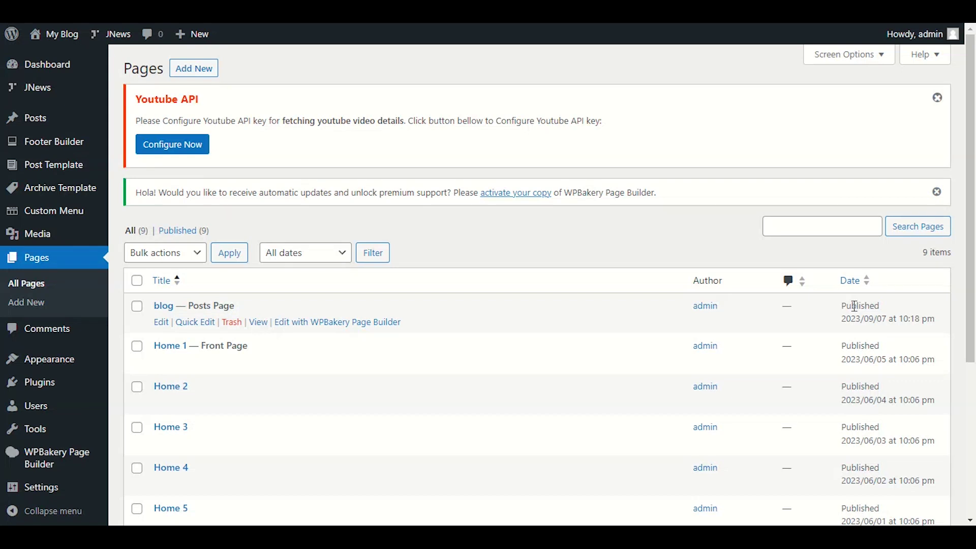
Step: Open the general settings of WPBakery Page Builder from the WordPress dashboard
scroll(481, 305, down, 4)
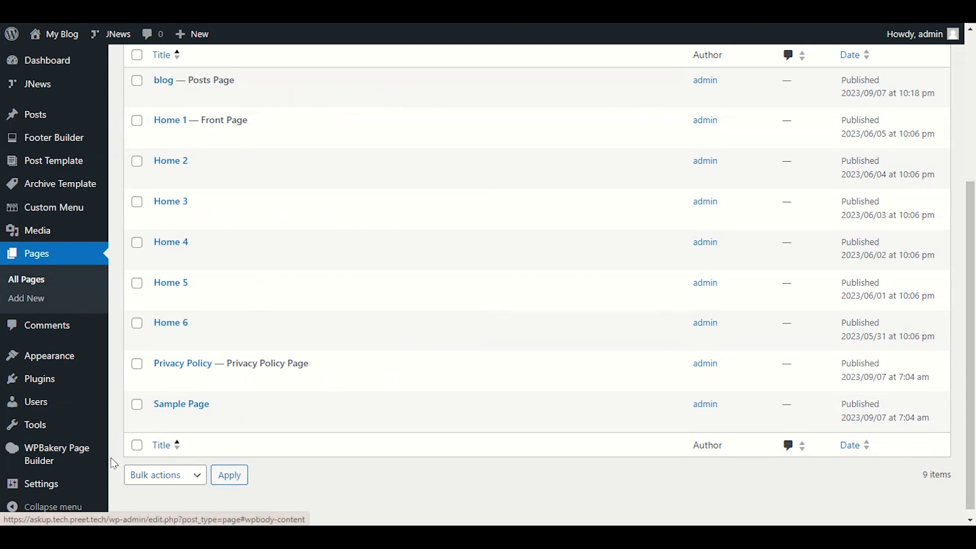
mouse_move(82, 454)
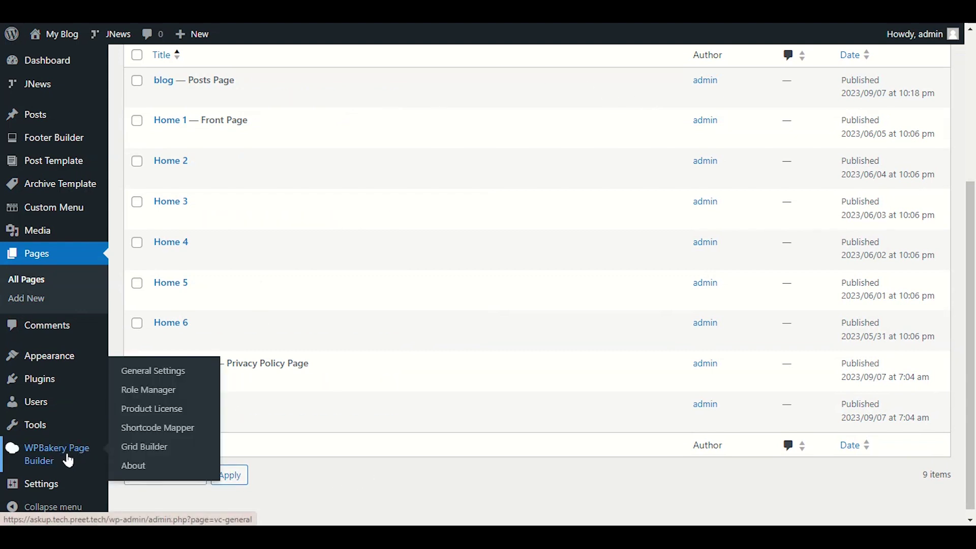
click(152, 371)
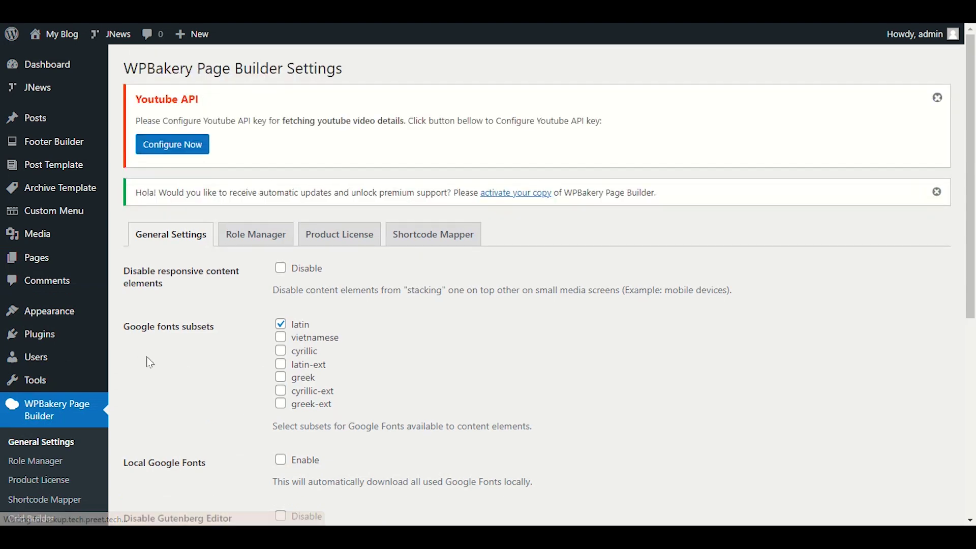
Step: Review the general settings for responsive elements, Google fonts, the Gutenberg editor and default templates, including the template choices for Pages
scroll(150, 362, down, 1)
scroll(151, 366, up, 1)
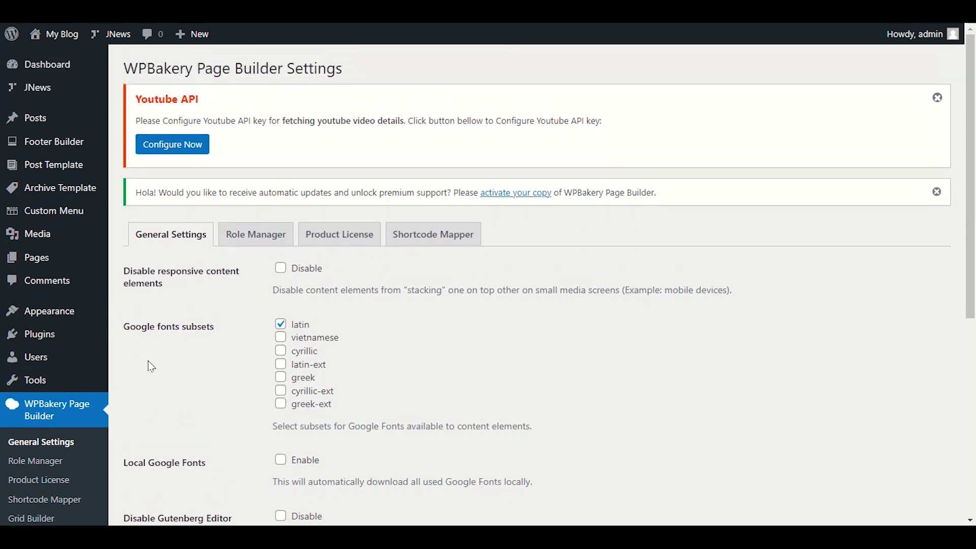
scroll(174, 342, down, 5)
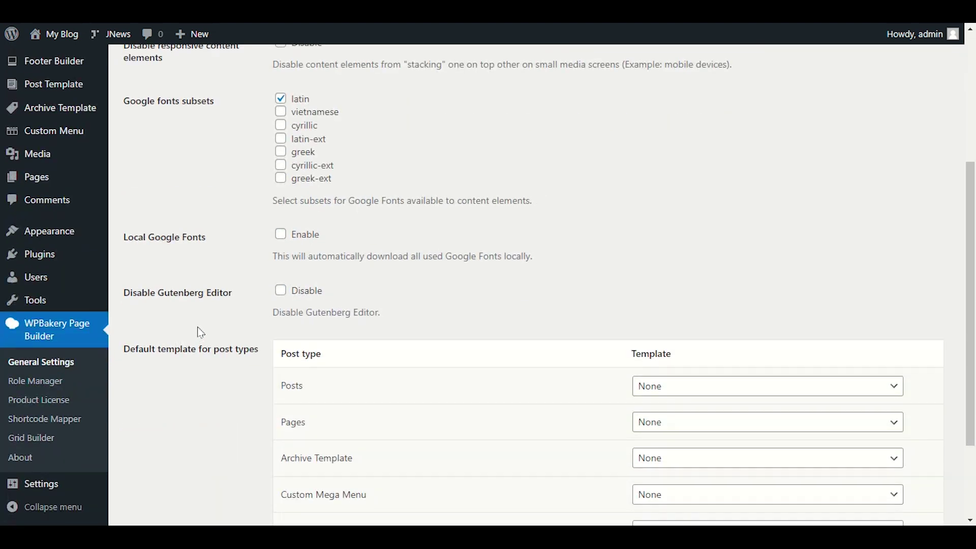
scroll(201, 332, up, 2)
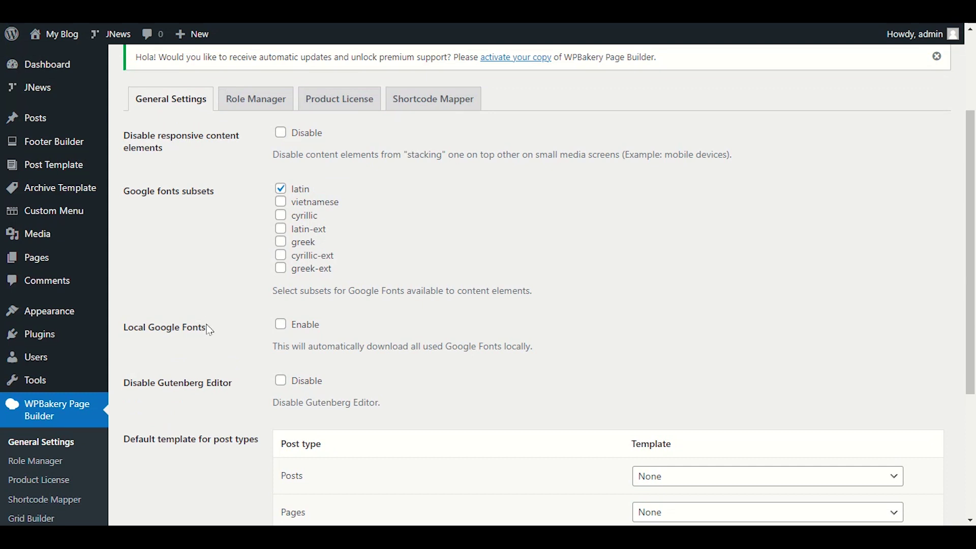
scroll(209, 330, down, 2)
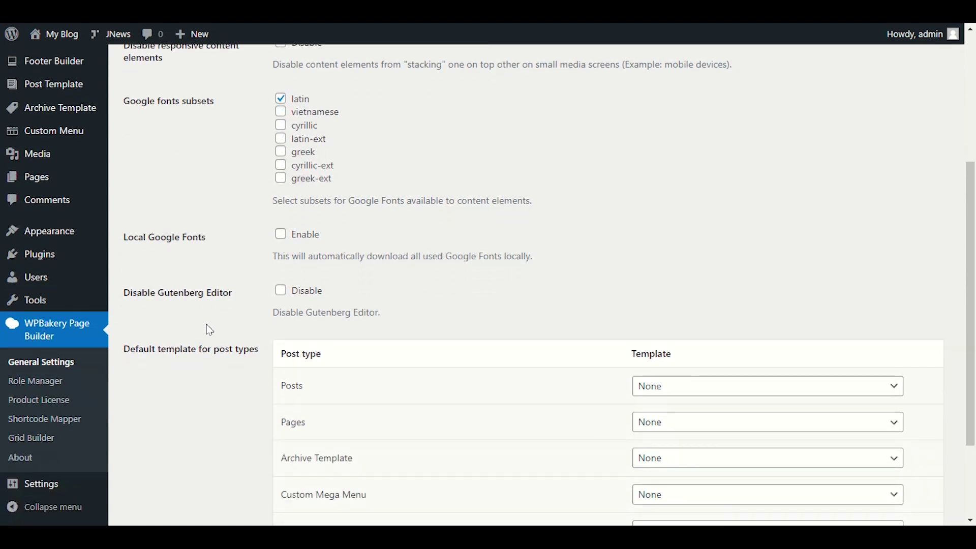
scroll(210, 330, up, 6)
scroll(209, 331, down, 6)
scroll(501, 261, up, 3)
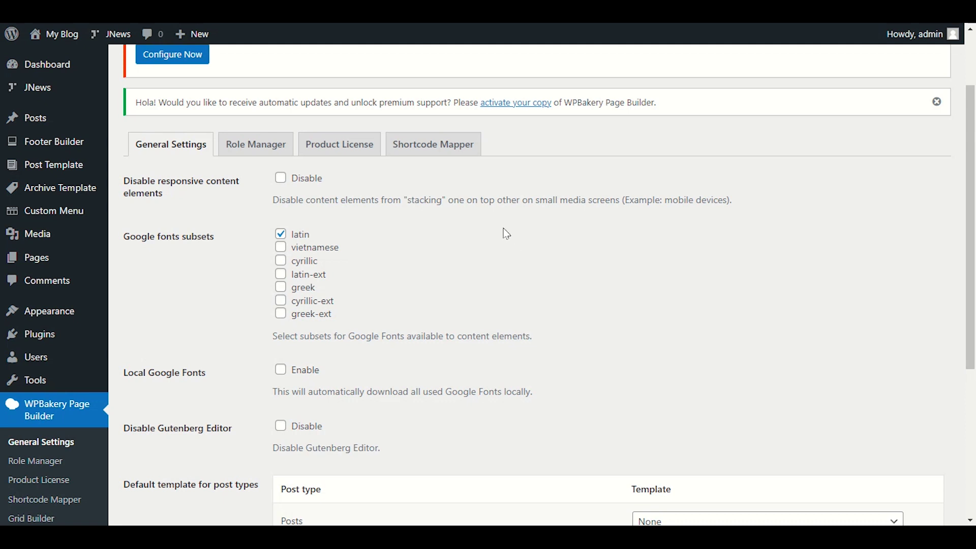
scroll(223, 359, up, 3)
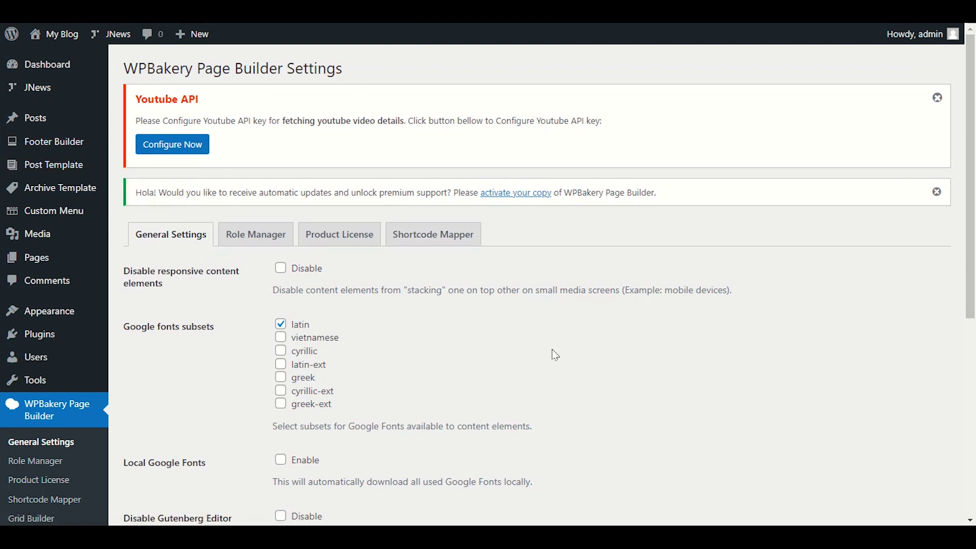
scroll(454, 350, down, 4)
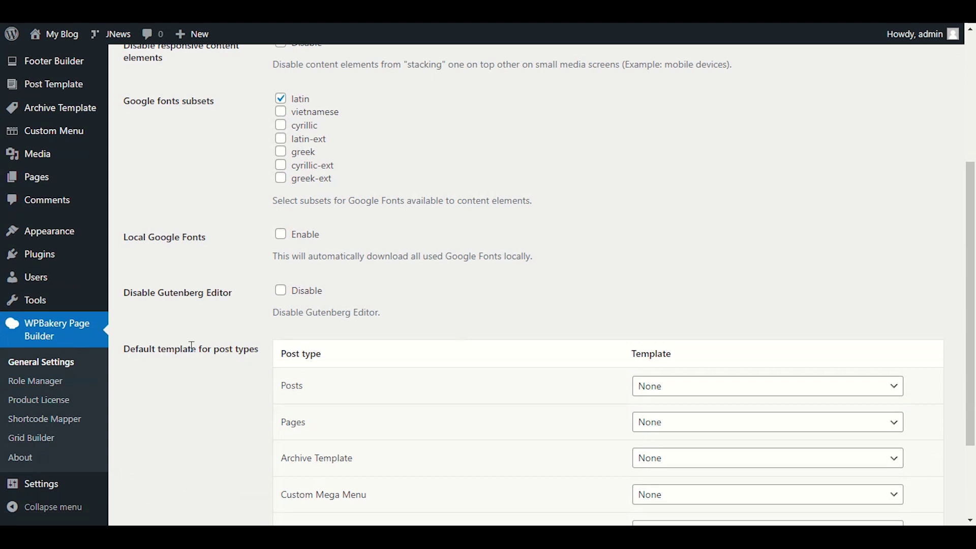
scroll(191, 351, down, 2)
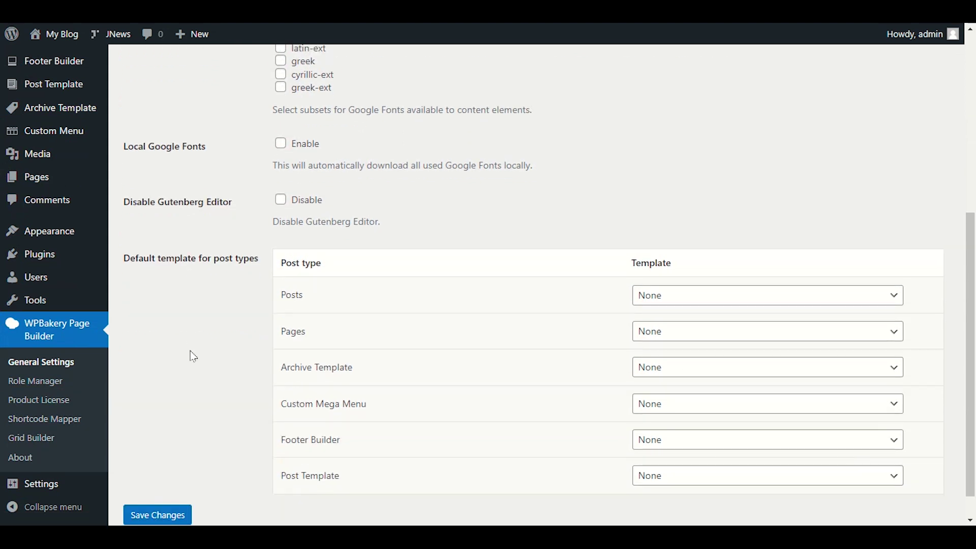
scroll(193, 353, up, 4)
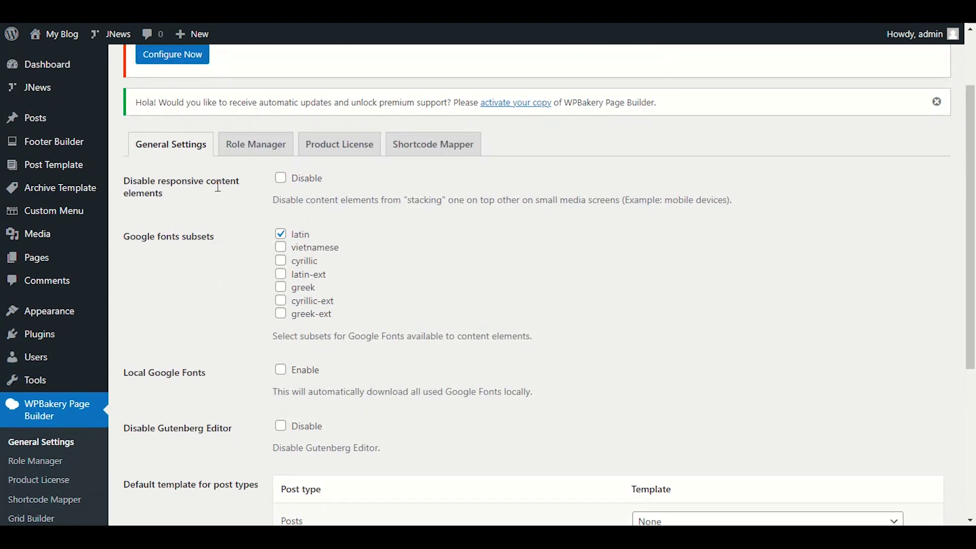
scroll(389, 295, down, 4)
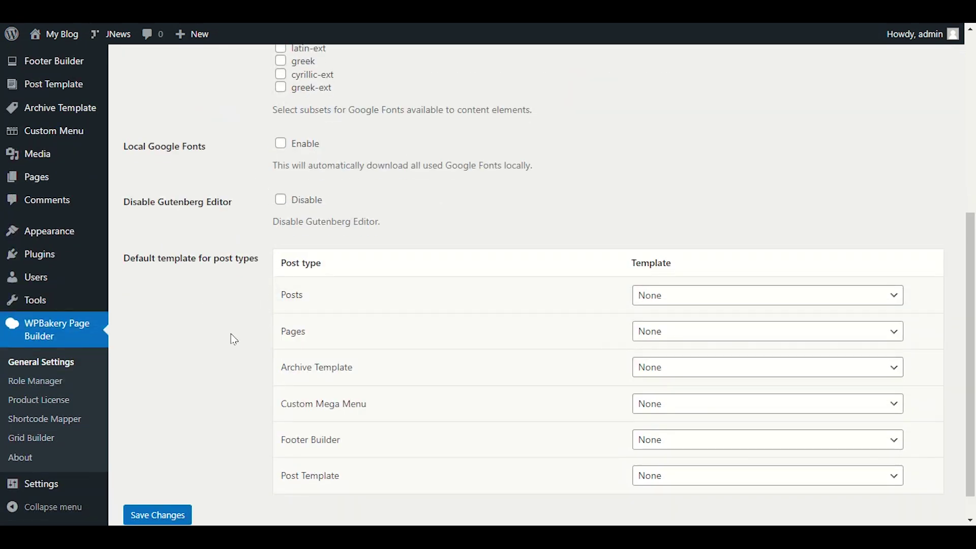
scroll(234, 339, down, 1)
click(698, 305)
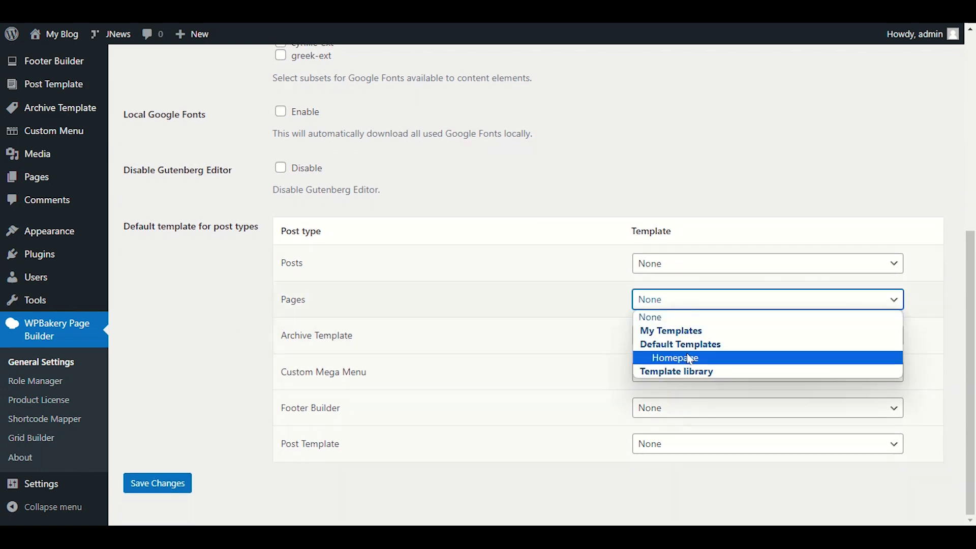
click(233, 316)
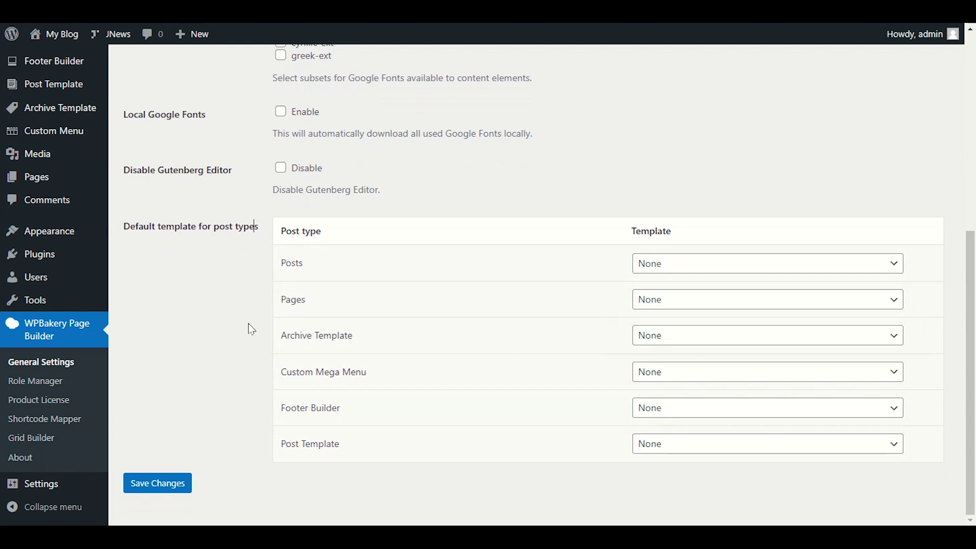
Step: Switch to the Role Manager settings and bring up the Administrator role's post types option
scroll(250, 330, up, 4)
scroll(251, 330, up, 5)
click(255, 202)
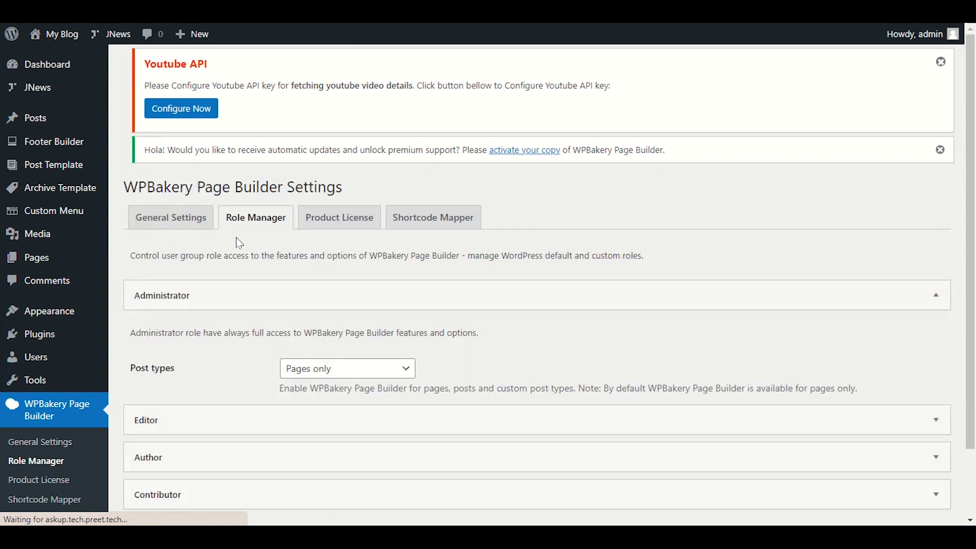
scroll(239, 248, down, 1)
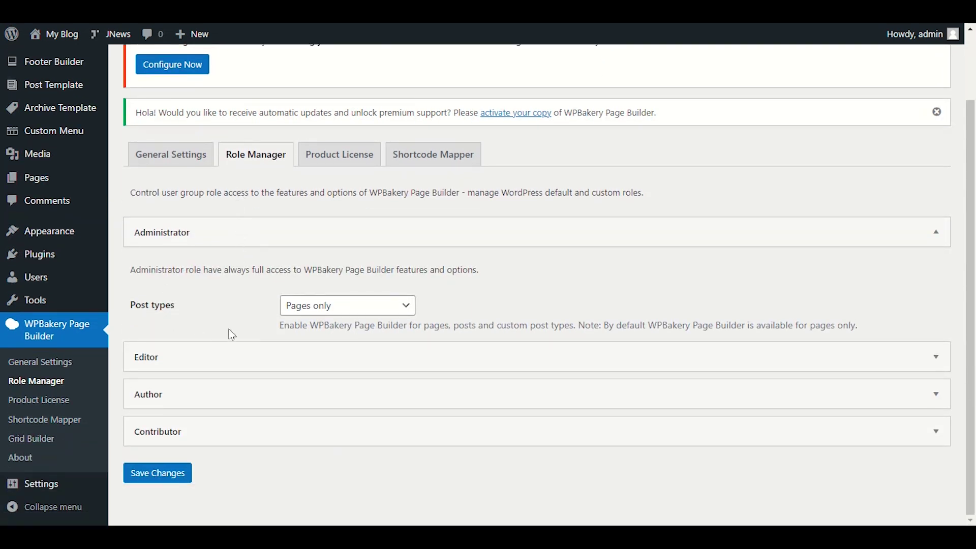
Step: Set the Administrator role's post types to Custom, enable post and page, and save the changes
click(370, 314)
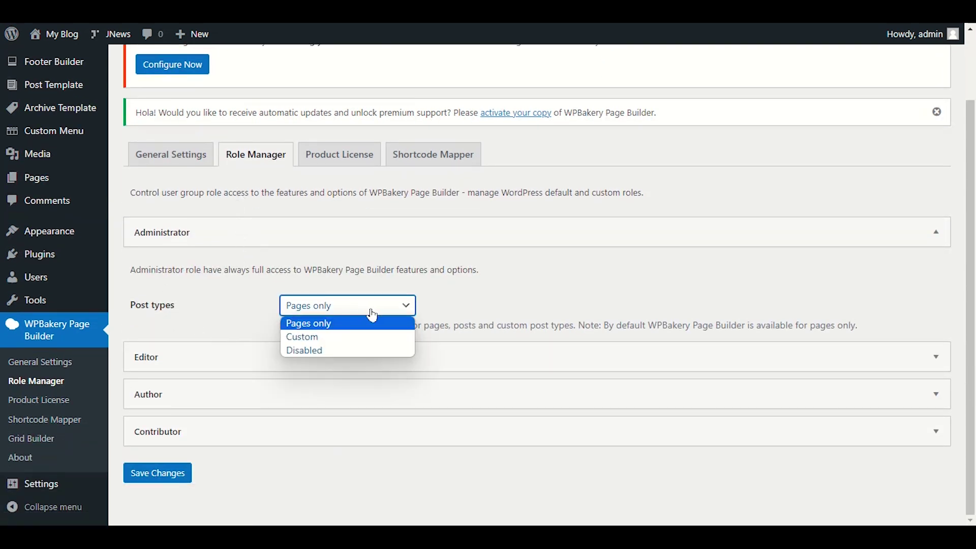
click(370, 337)
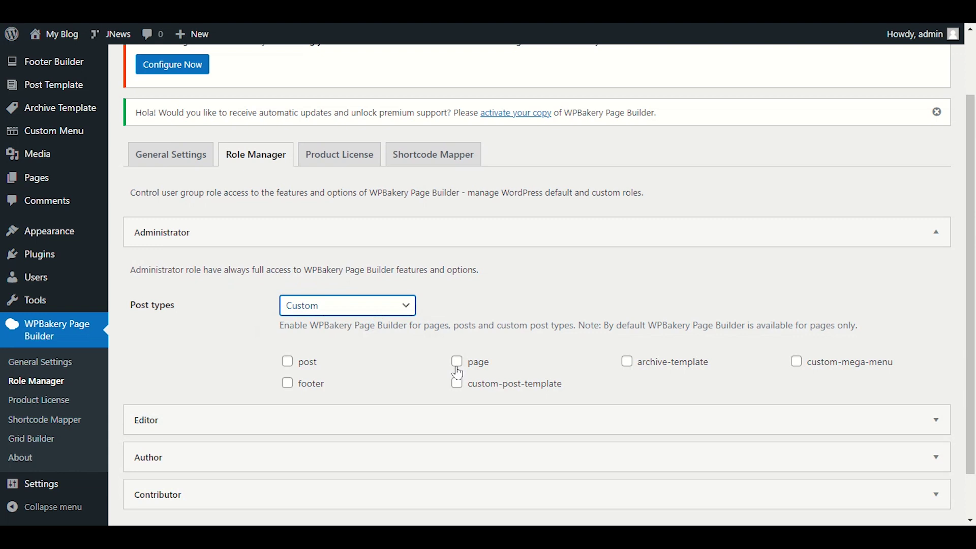
click(287, 361)
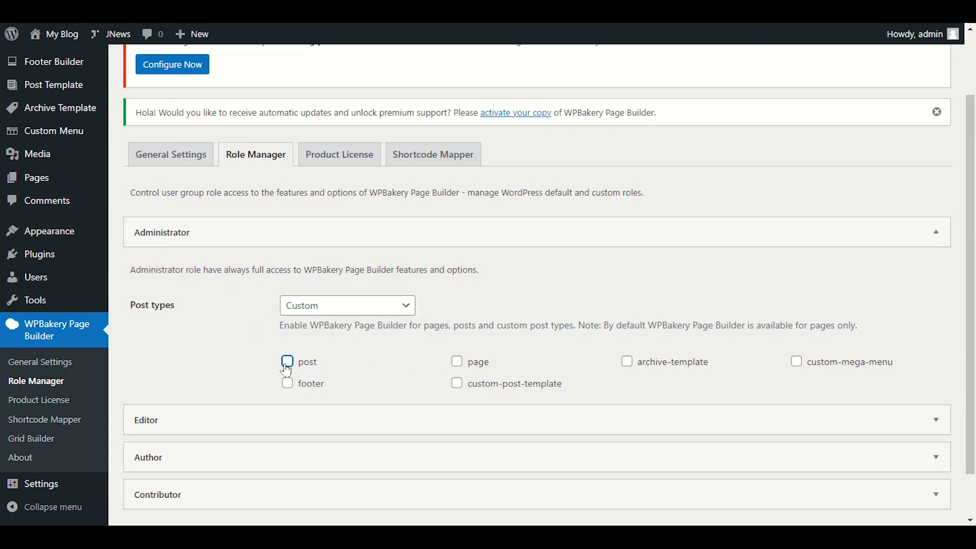
click(456, 362)
scroll(577, 289, down, 1)
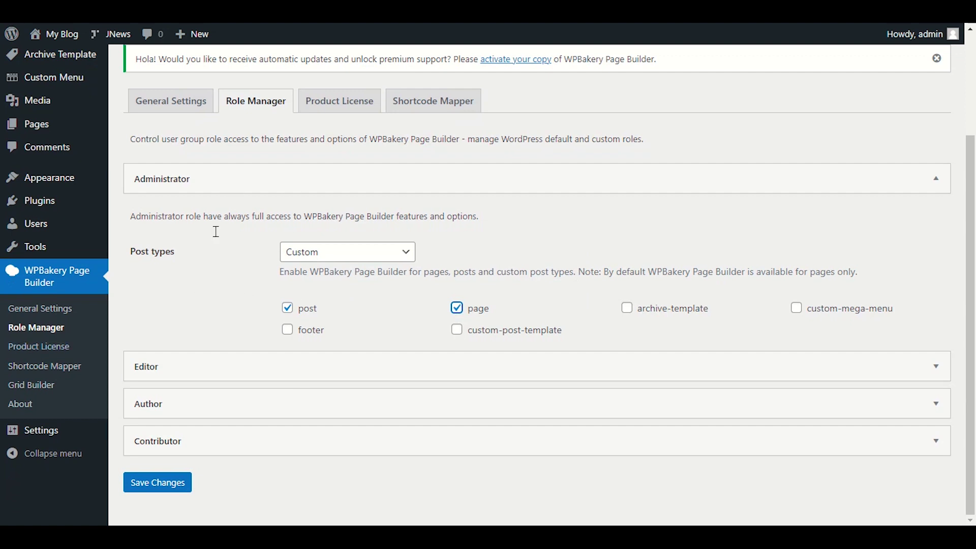
click(308, 257)
click(317, 282)
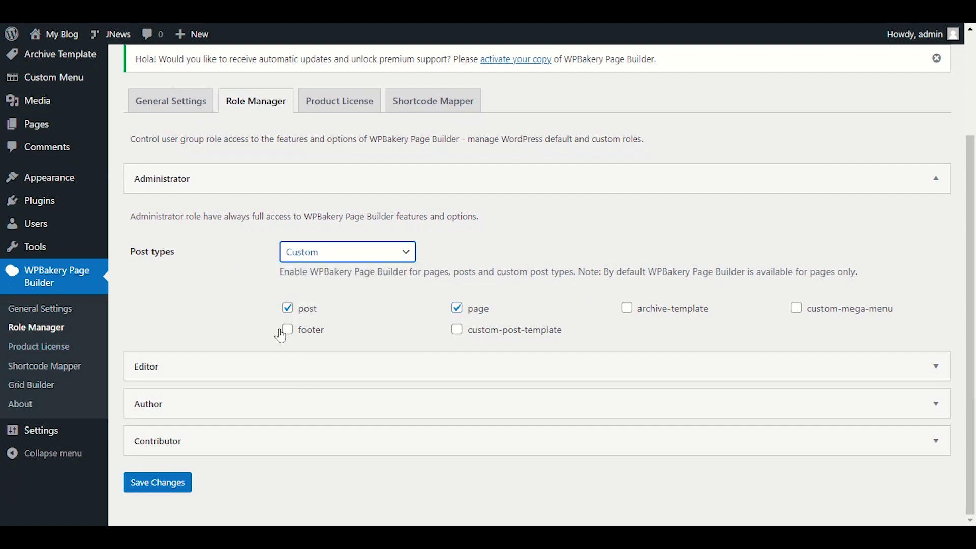
click(179, 484)
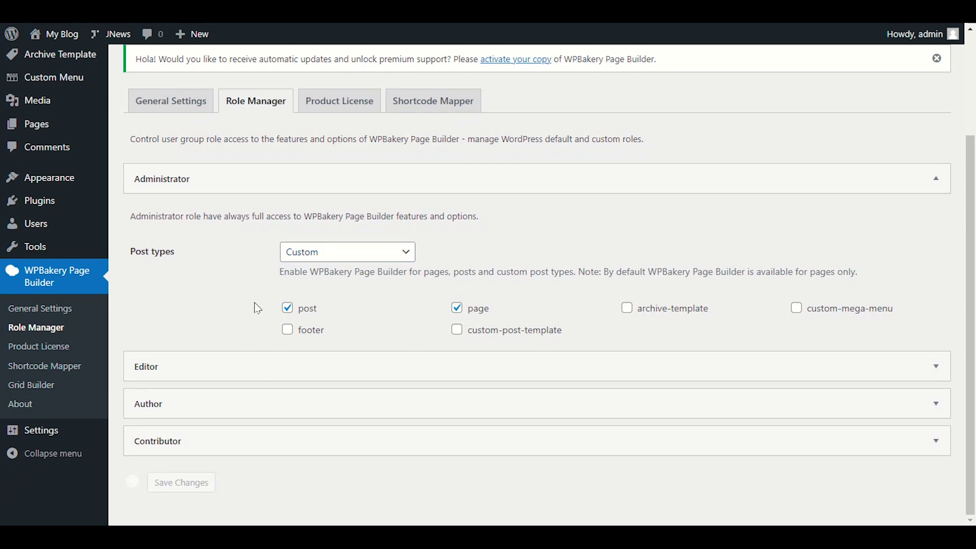
Step: Go to the list of all pages and add a new page titled "contact us"
scroll(256, 308, up, 3)
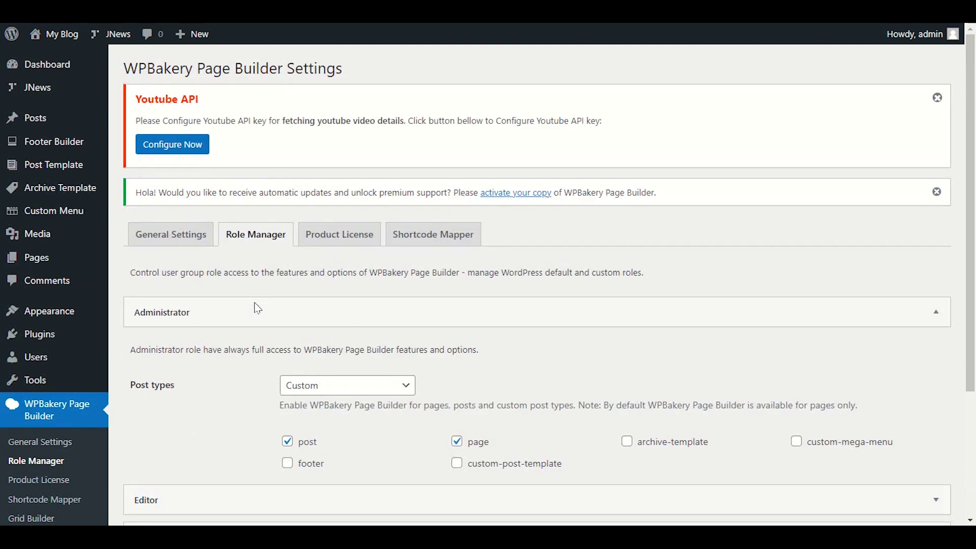
mouse_move(41, 257)
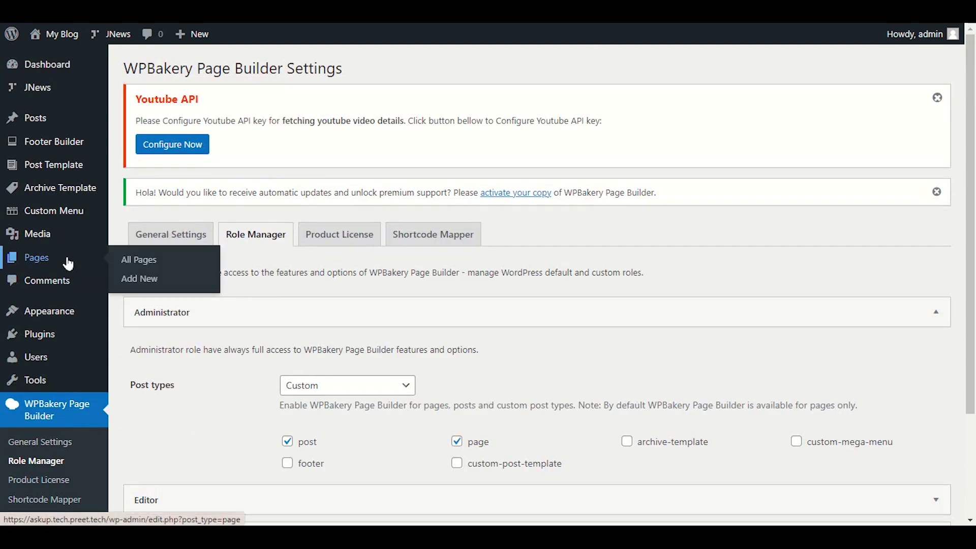
click(126, 264)
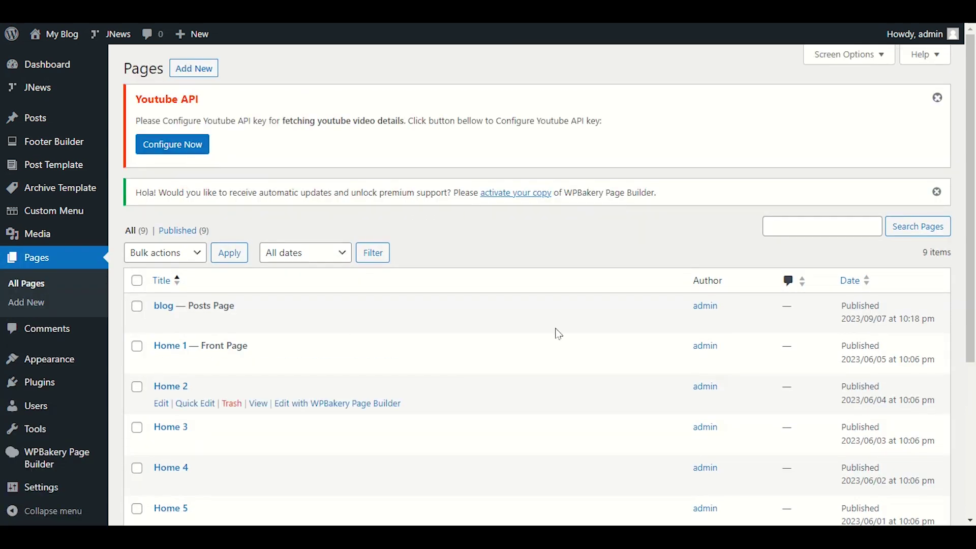
click(184, 76)
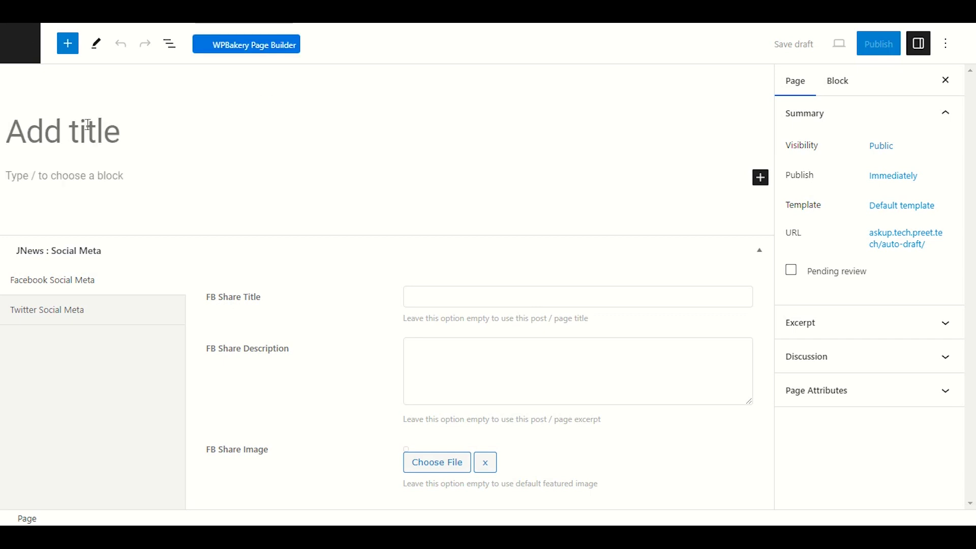
text(C)
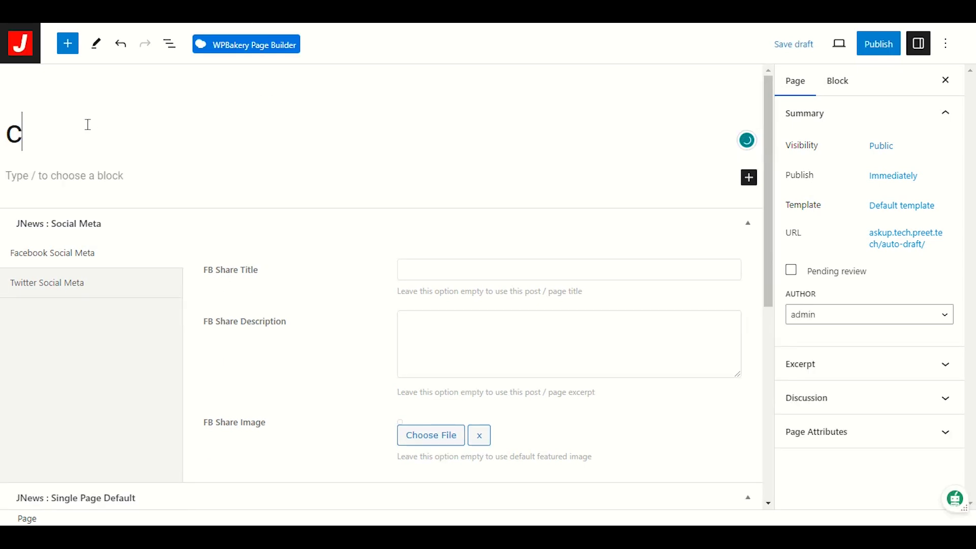
text(onta)
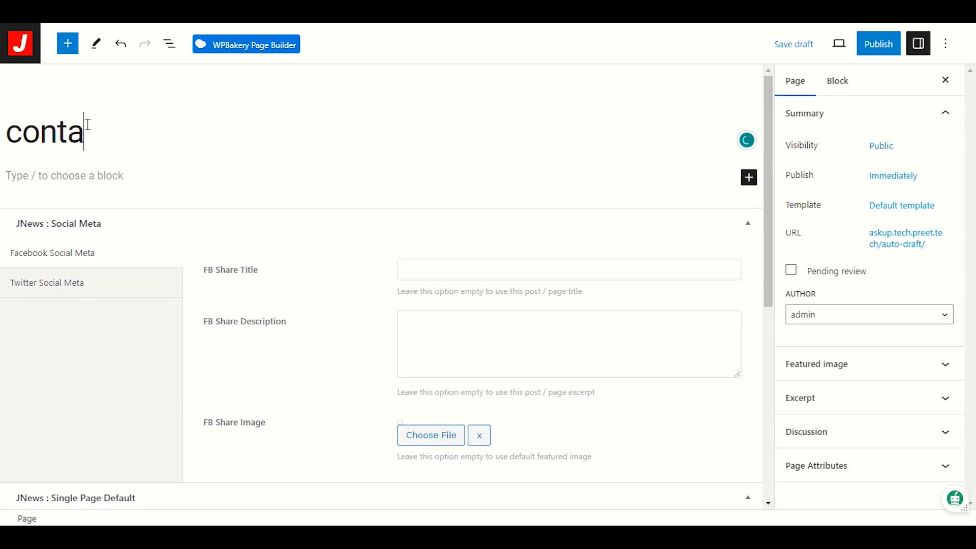
text(ct us)
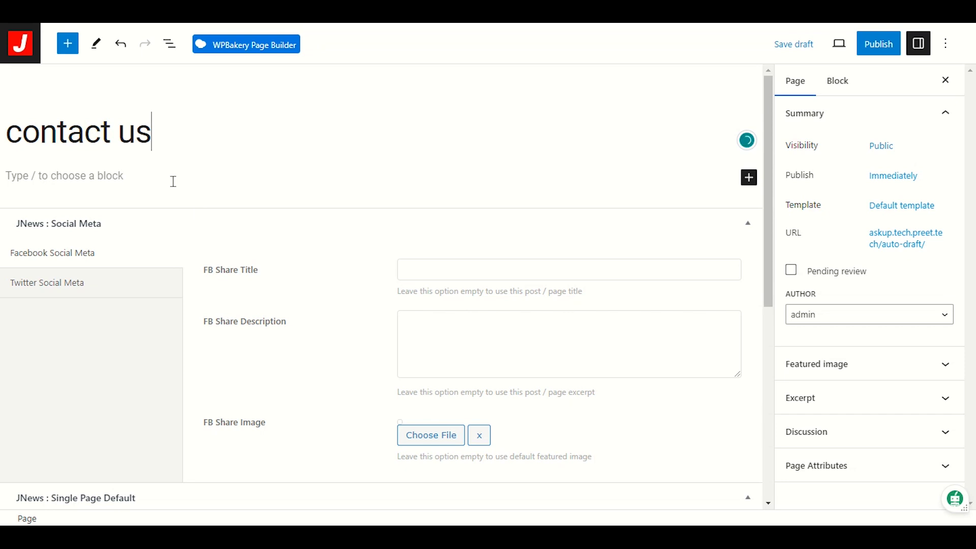
Step: Open the full block library from the empty paragraph below the title and browse the available text, media and design blocks
click(189, 173)
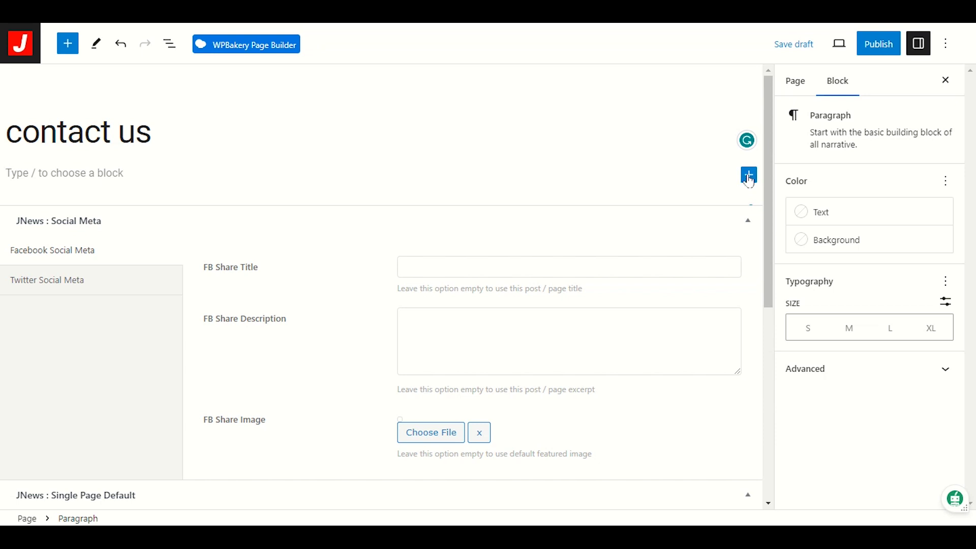
click(749, 175)
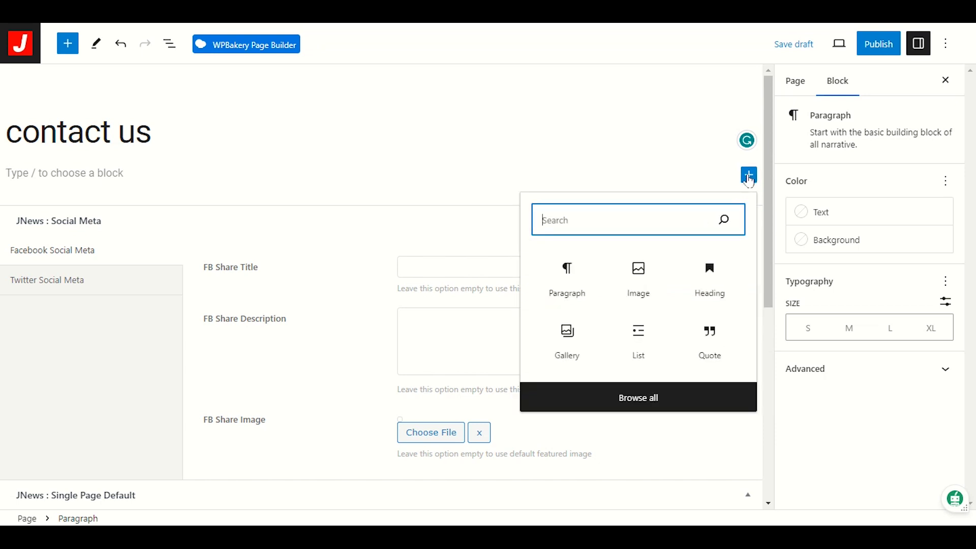
click(664, 403)
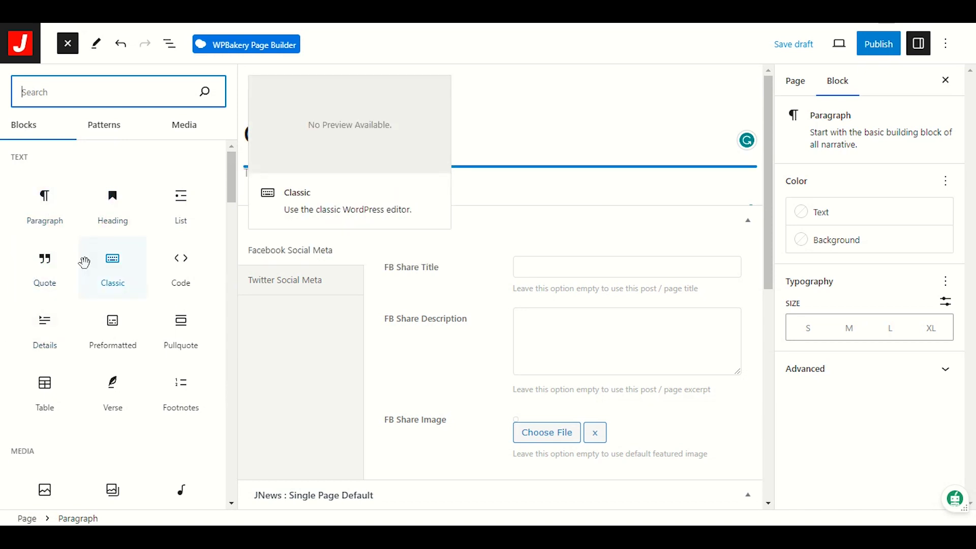
scroll(82, 270, down, 2)
scroll(100, 318, down, 2)
scroll(101, 324, down, 1)
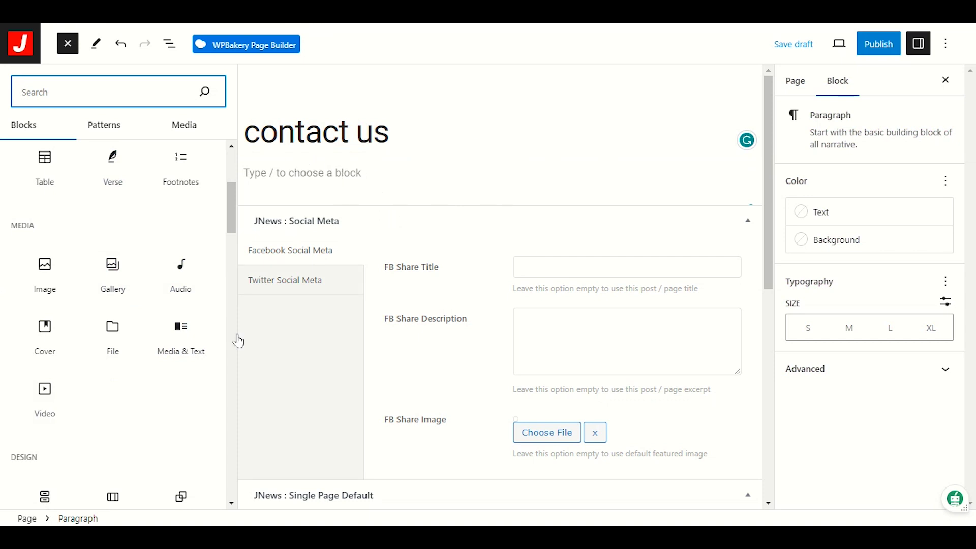
scroll(159, 380, down, 4)
scroll(163, 375, up, 5)
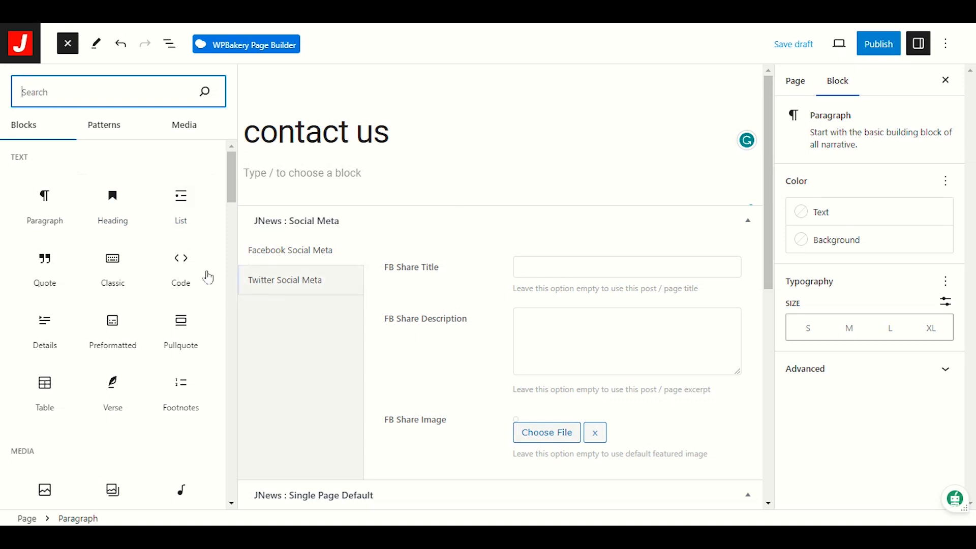
Step: Add a Heading block reading "Contact us" below the page title and start an empty block under it
drag(128, 207, 312, 178)
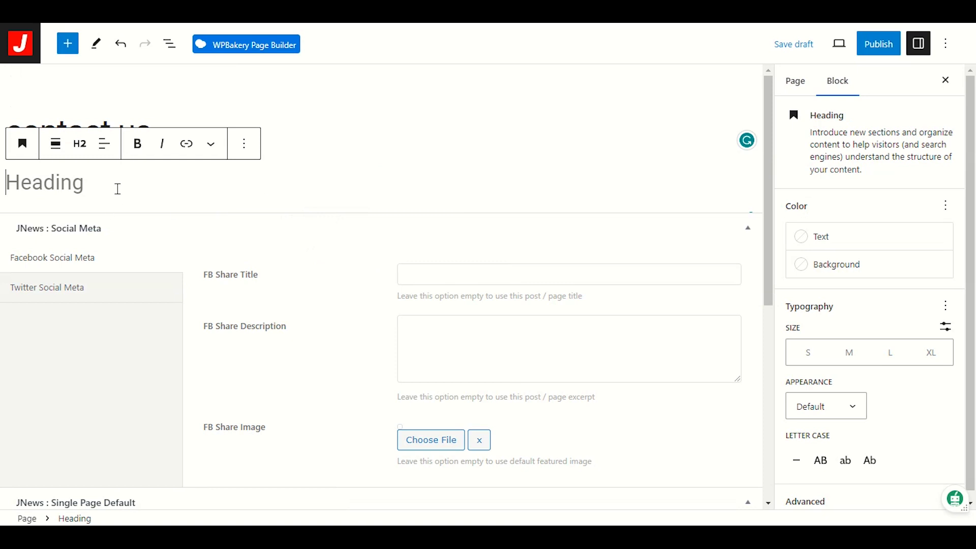
text(C)
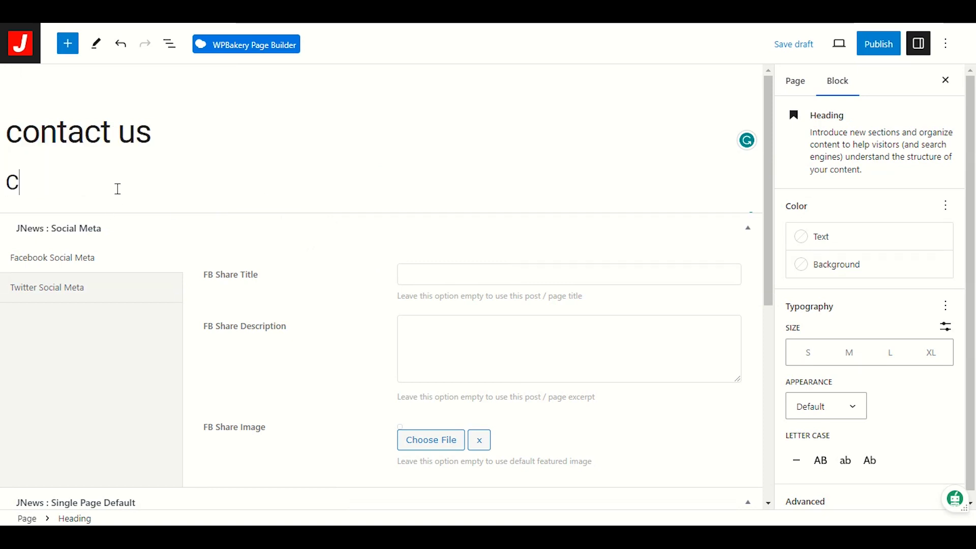
text(ont)
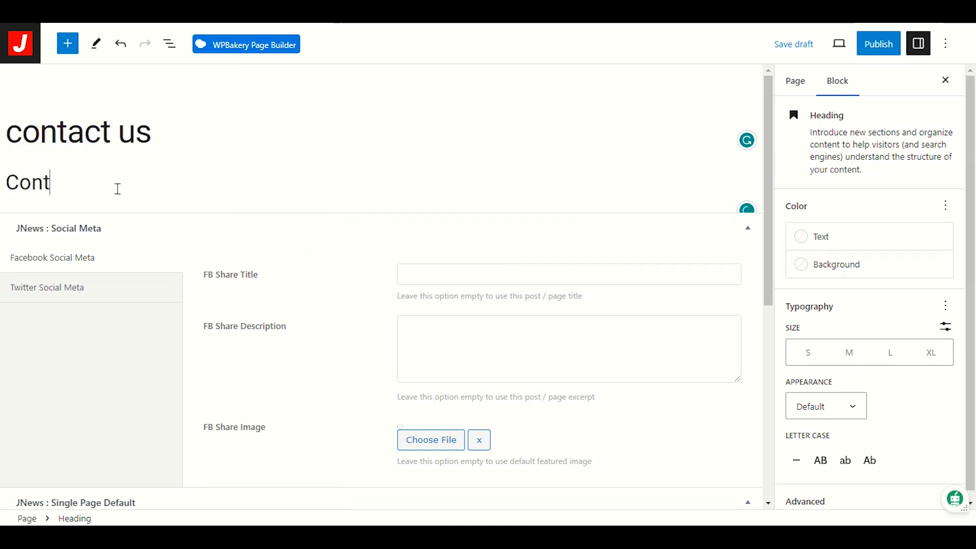
text(act us)
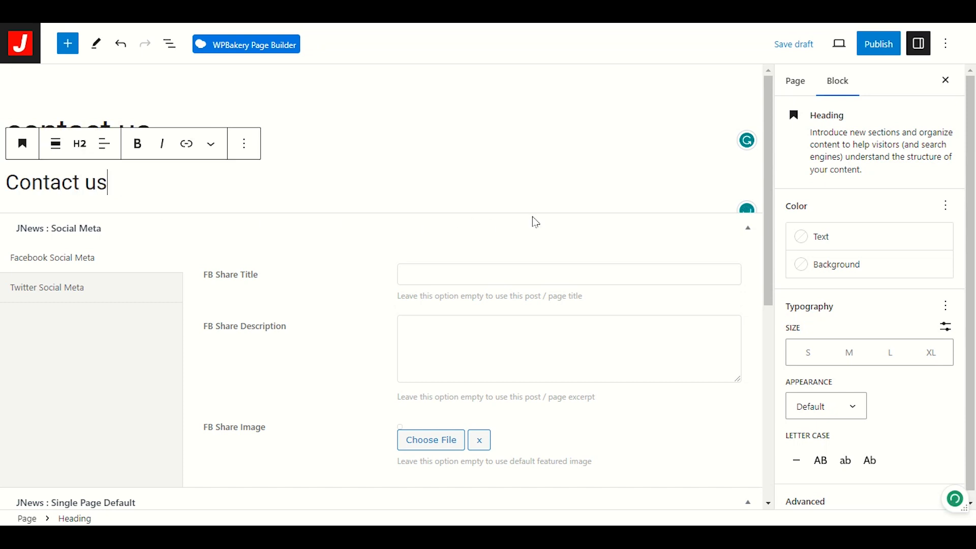
scroll(294, 193, down, 2)
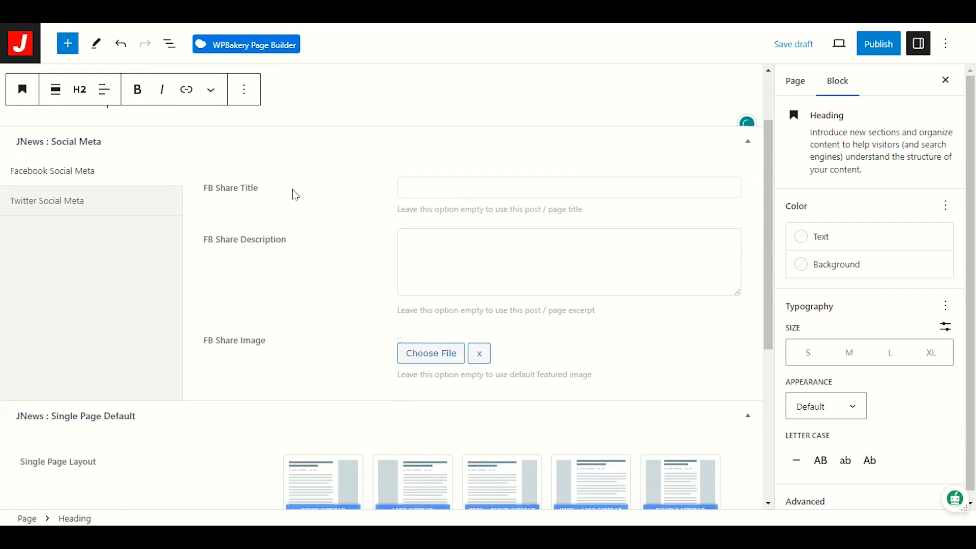
scroll(307, 293, up, 2)
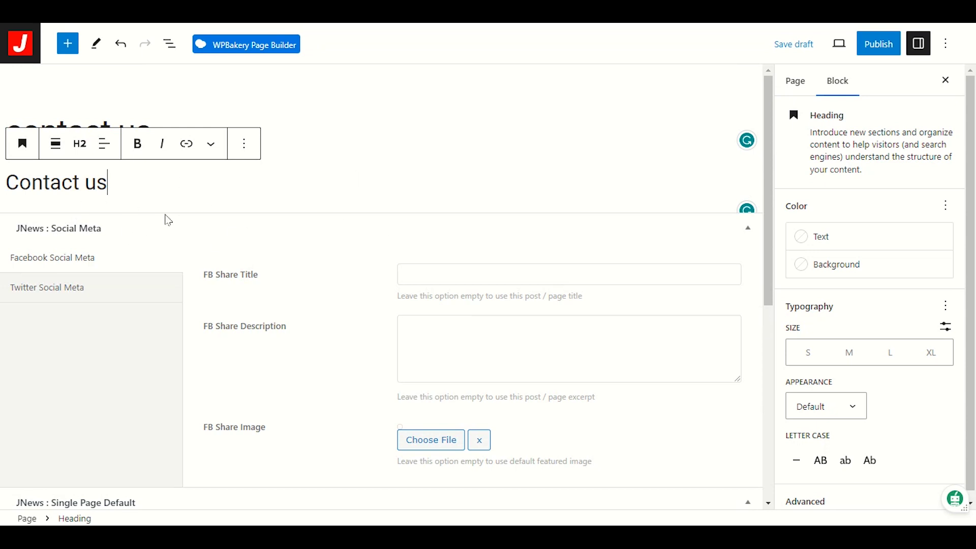
key(Return)
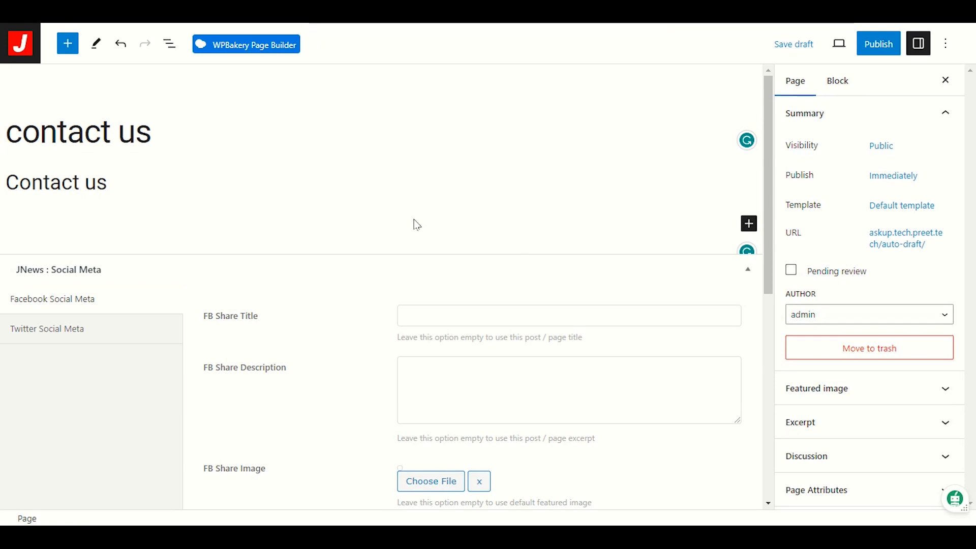
Step: Open the full block library from the empty block under the heading and examine the patterns, media and all block categories through the embeds
click(750, 224)
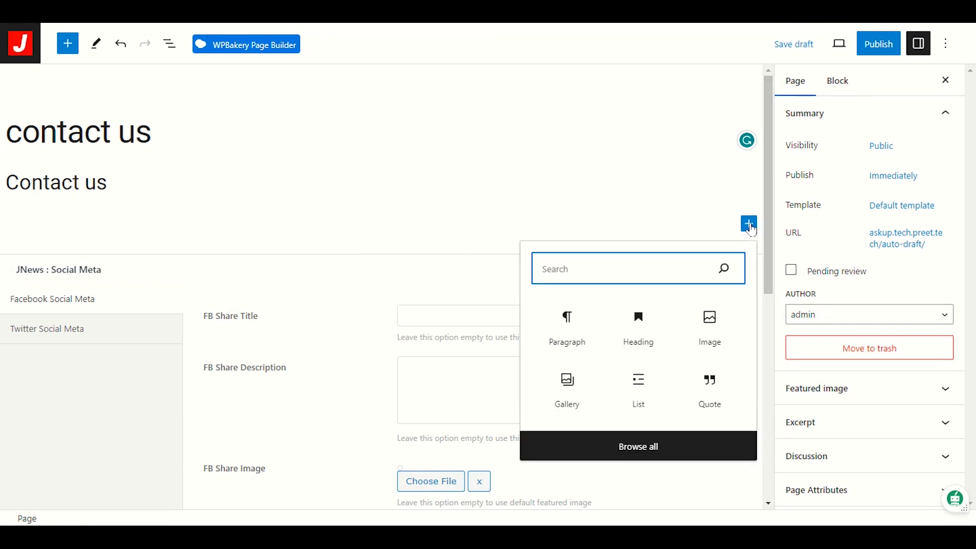
click(646, 453)
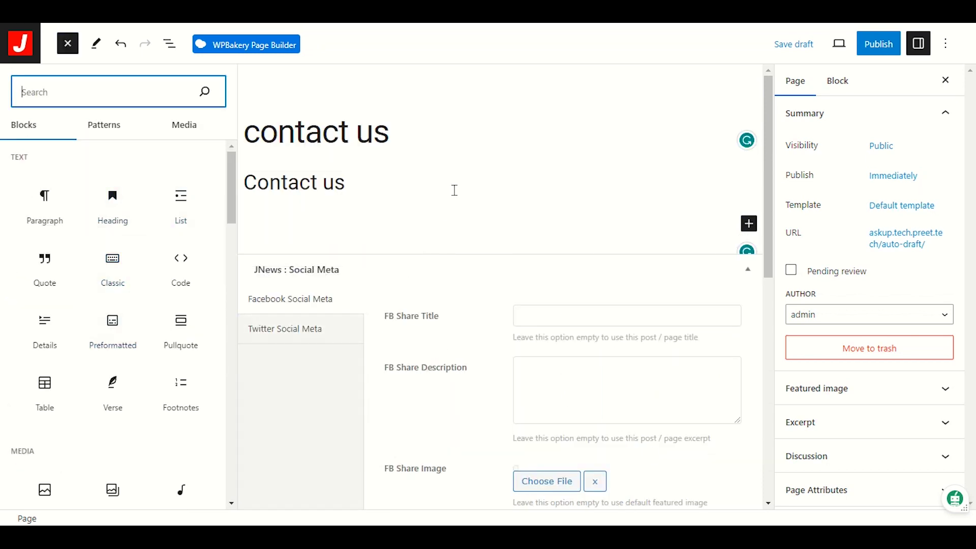
click(113, 131)
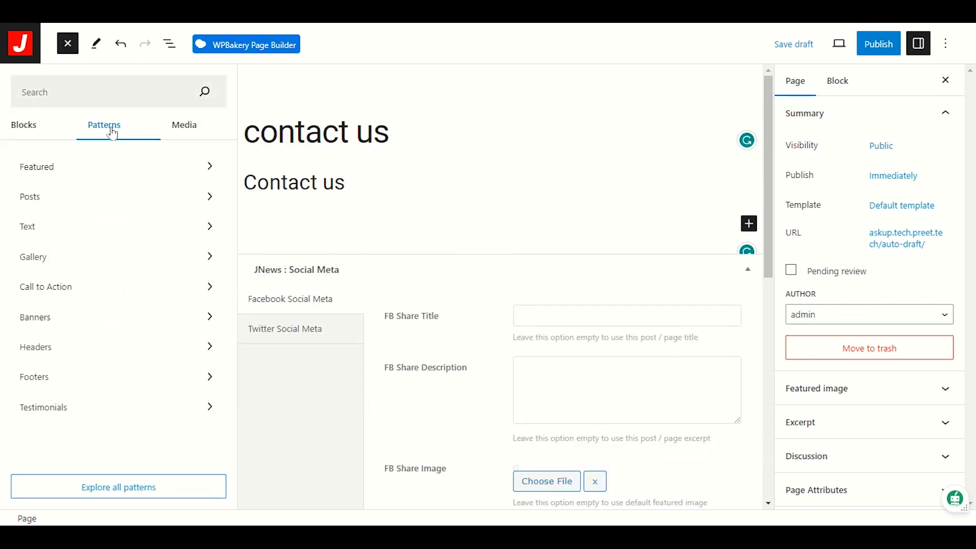
click(168, 128)
click(24, 128)
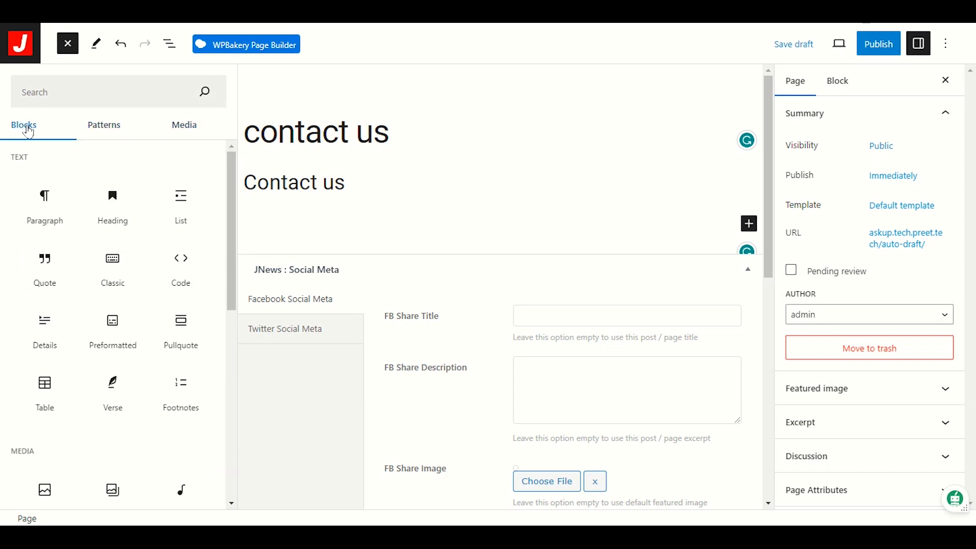
scroll(127, 325, down, 5)
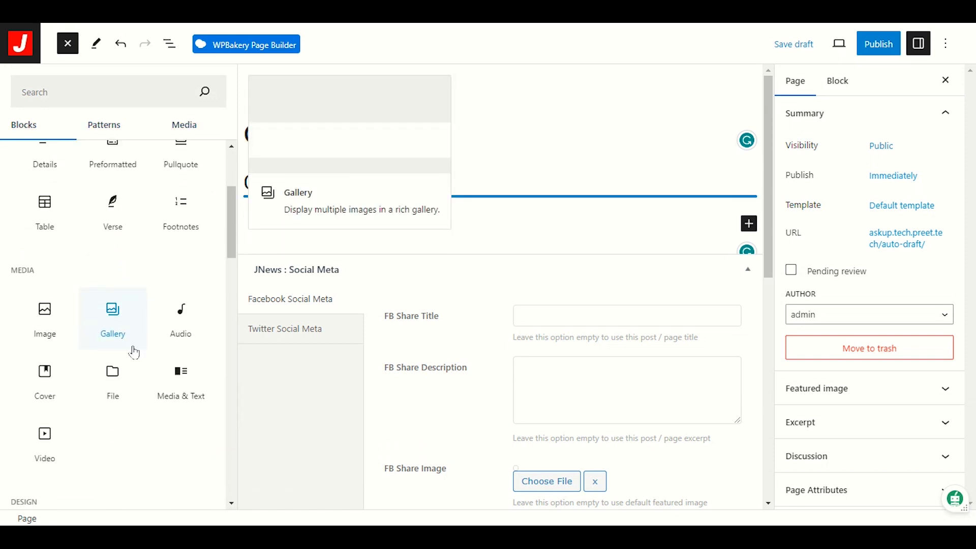
scroll(134, 352, down, 1)
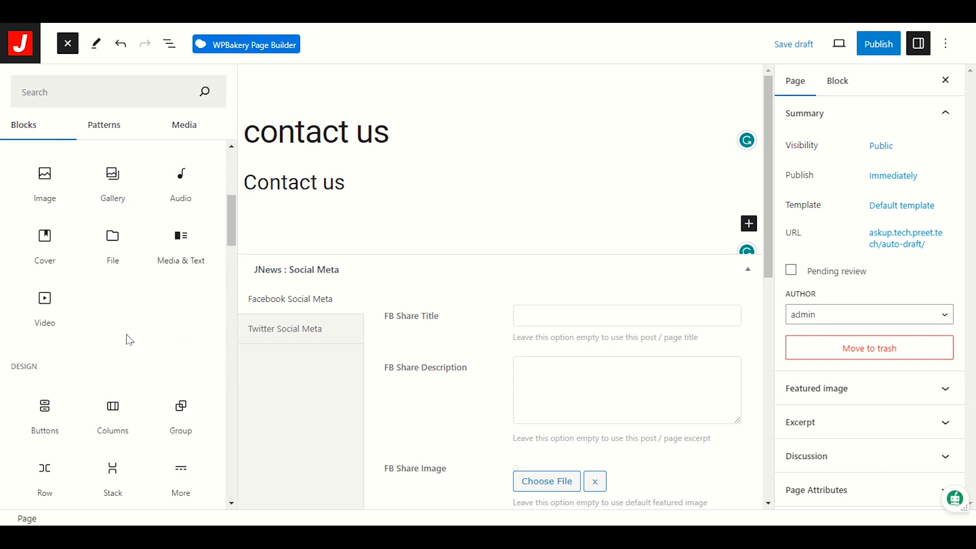
scroll(118, 321, down, 3)
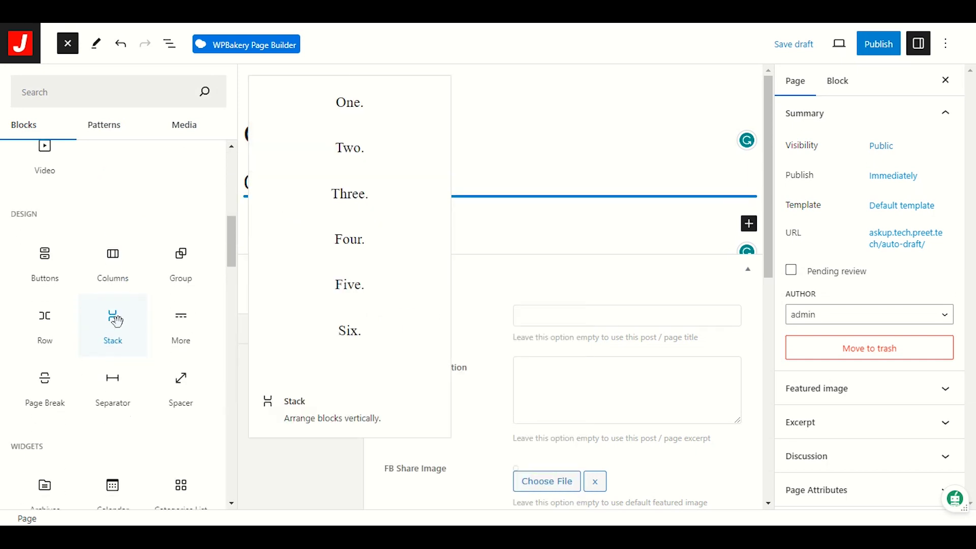
scroll(133, 402, down, 2)
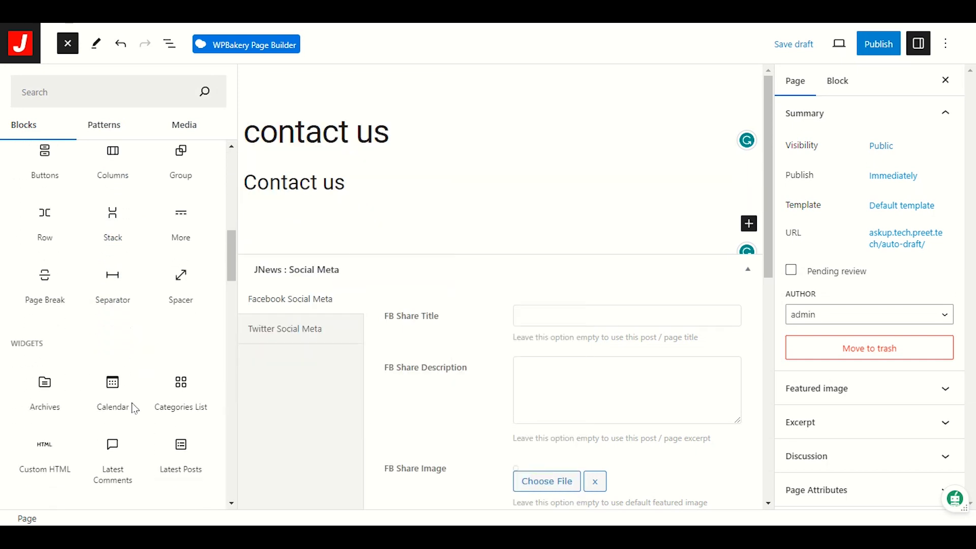
scroll(133, 402, down, 2)
scroll(96, 368, down, 1)
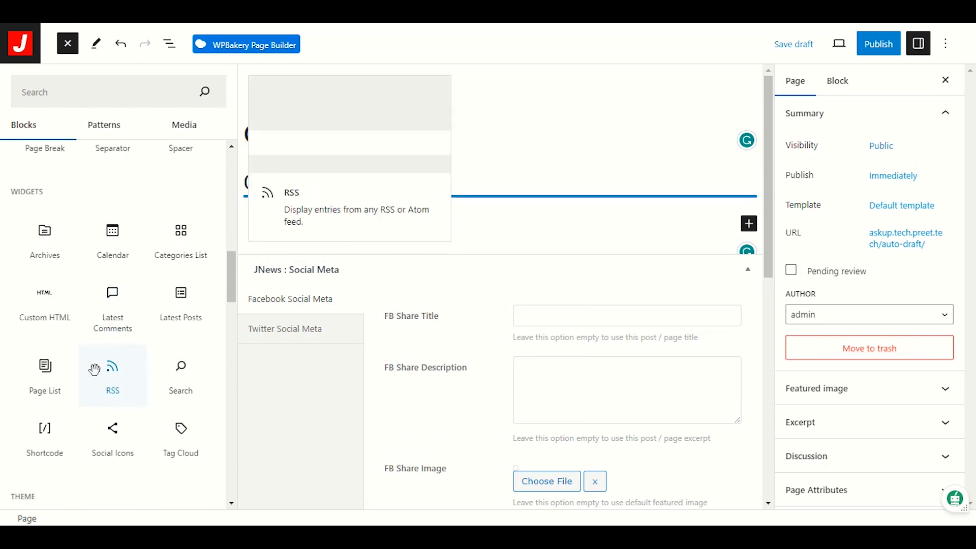
scroll(95, 371, down, 2)
scroll(95, 386, down, 3)
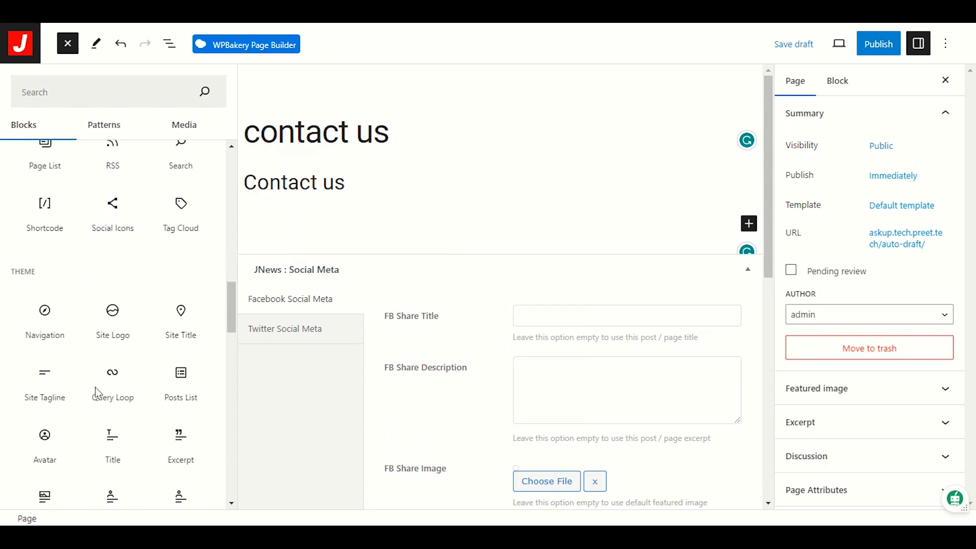
scroll(94, 401, down, 3)
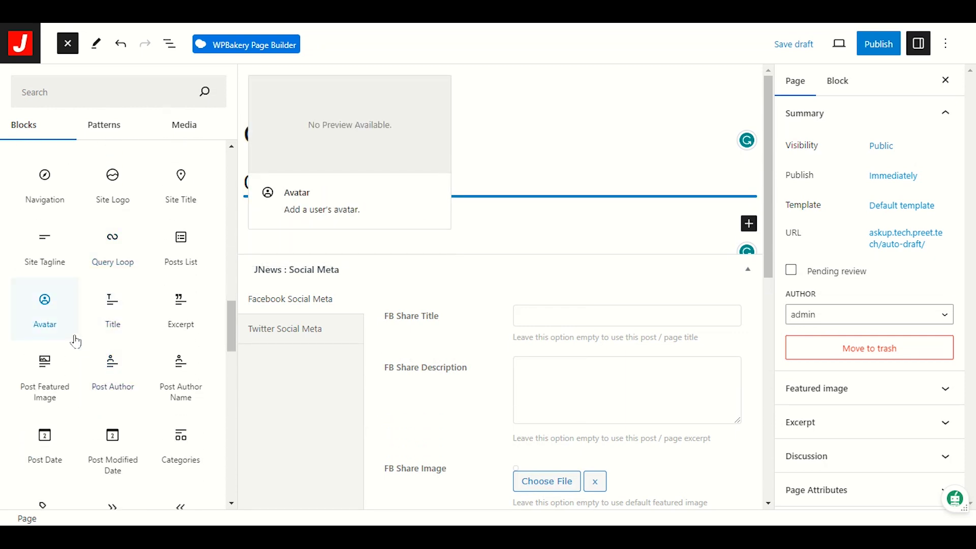
scroll(80, 395, down, 3)
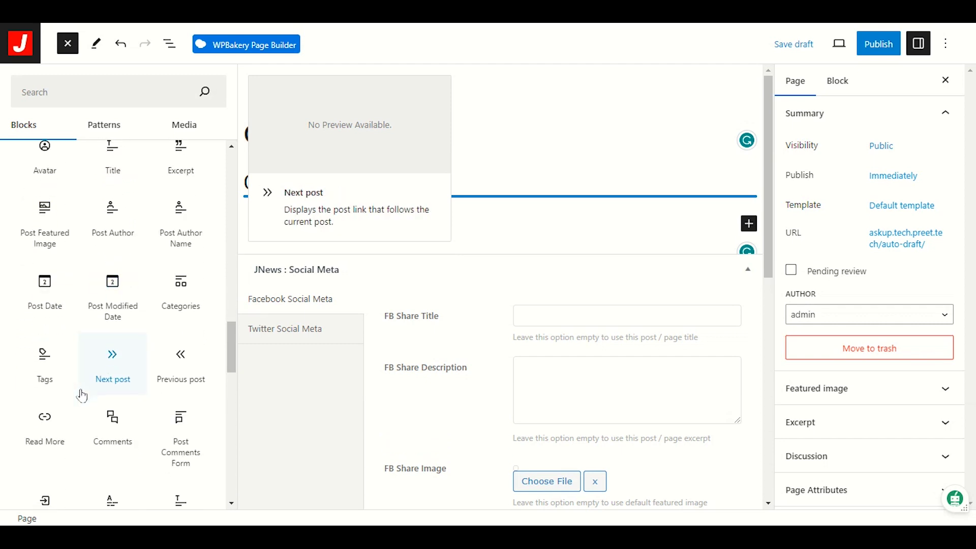
scroll(82, 396, down, 2)
scroll(83, 395, down, 5)
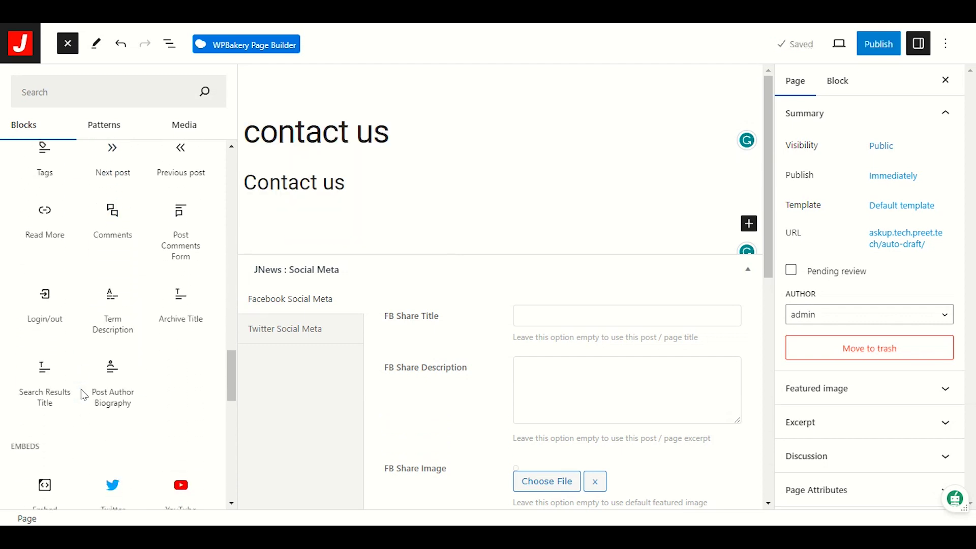
scroll(82, 395, down, 10)
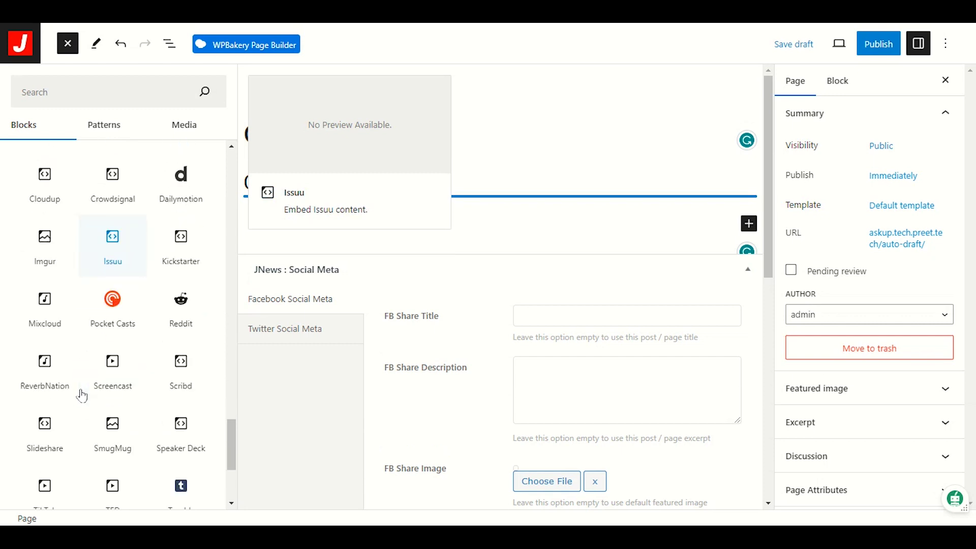
scroll(81, 395, up, 15)
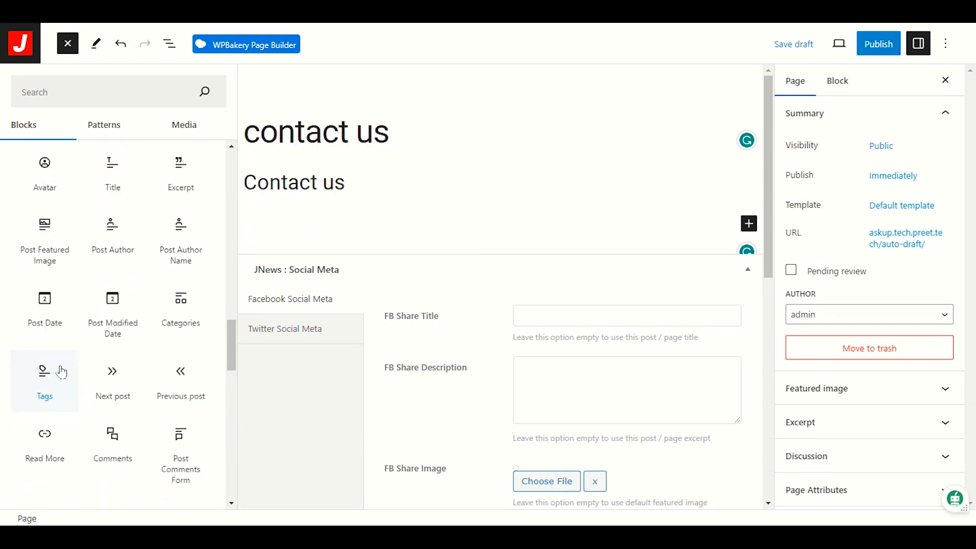
scroll(48, 360, up, 6)
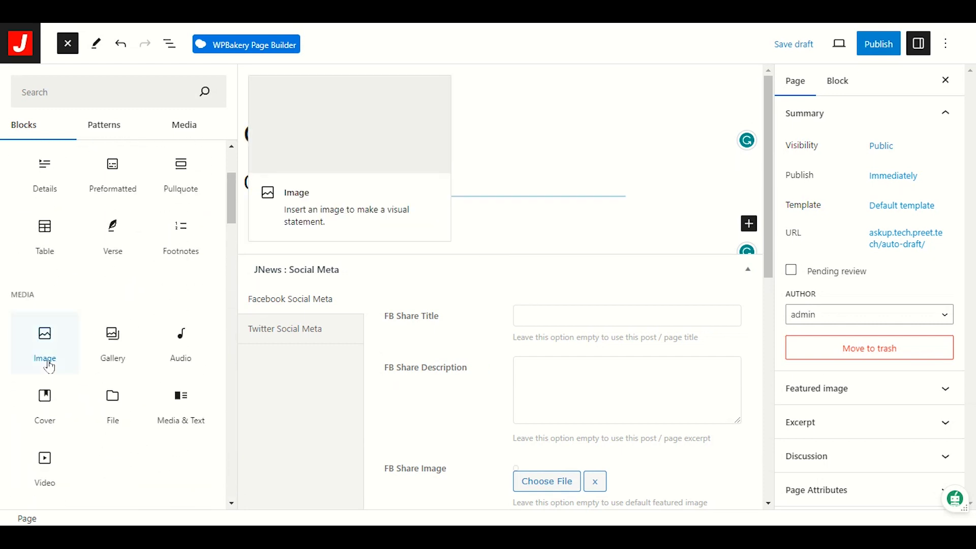
Step: Insert a Columns block under the "Contact us" heading with two equally split columns
scroll(48, 360, down, 7)
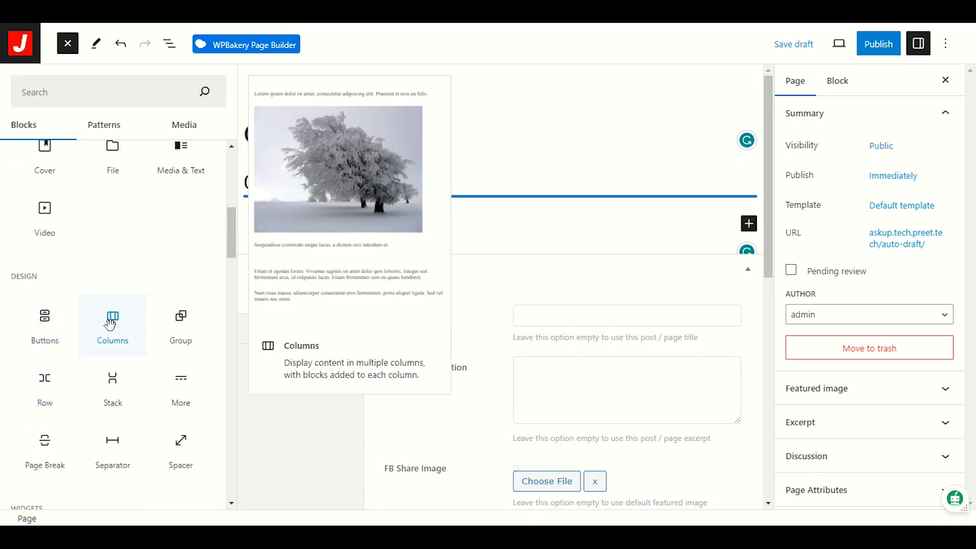
drag(116, 325, 346, 203)
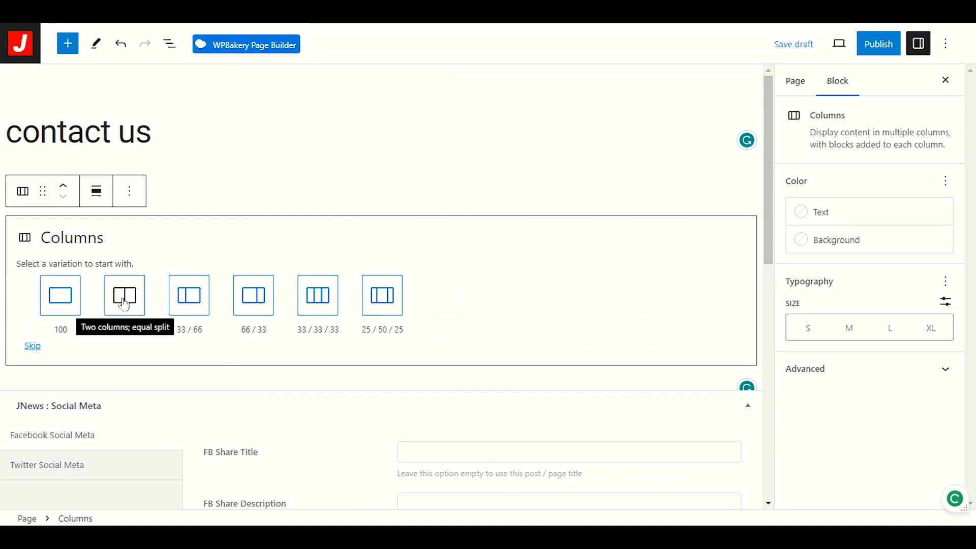
click(117, 304)
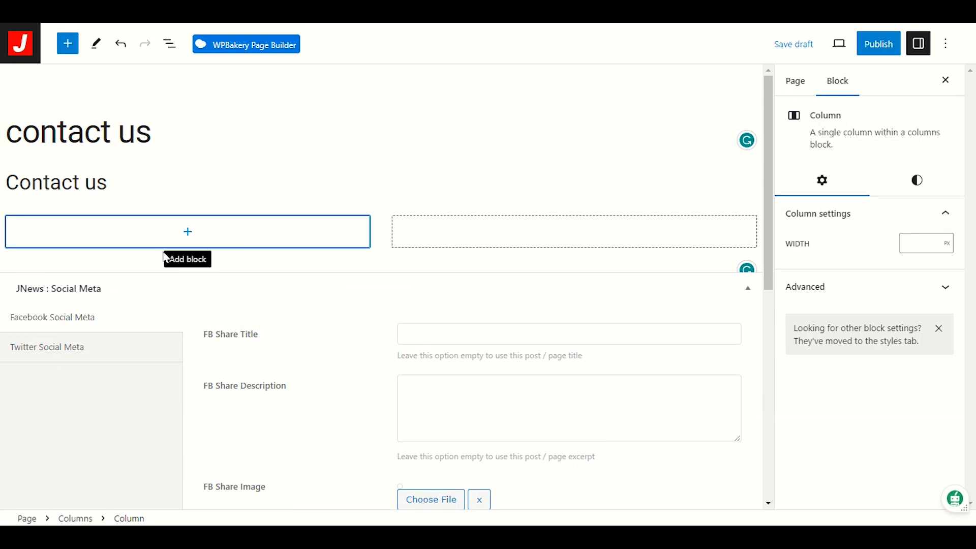
Step: Add an Image block to the first column and fill it with tech1.jpg from the media library
click(188, 233)
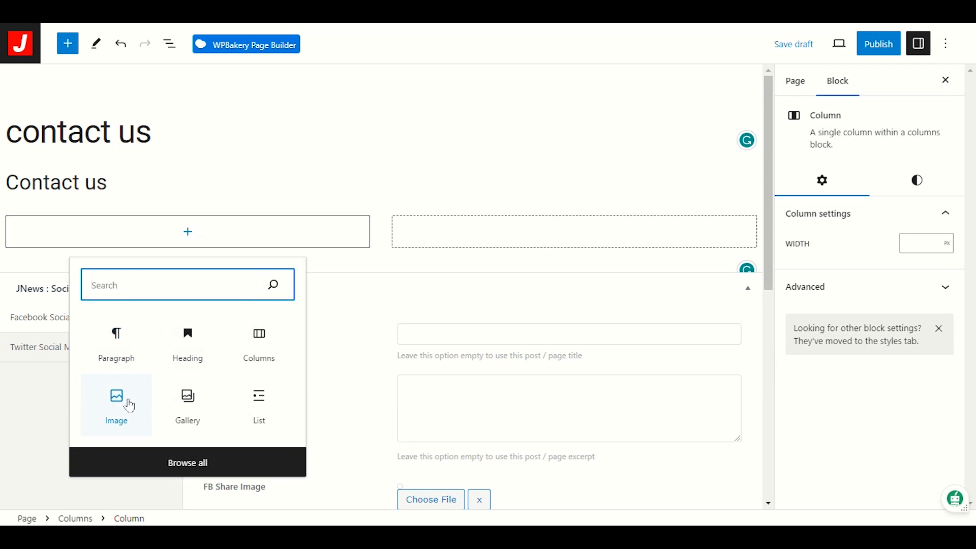
click(114, 406)
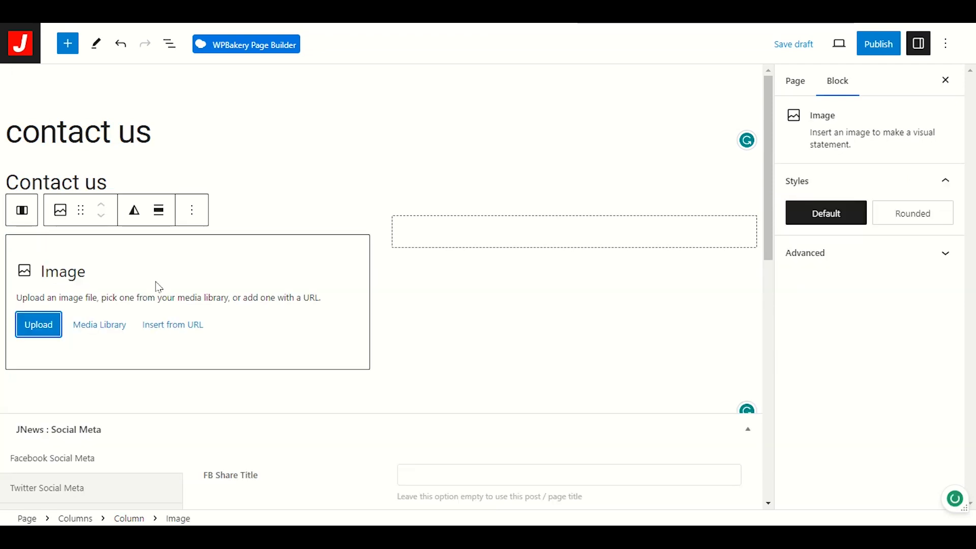
click(120, 333)
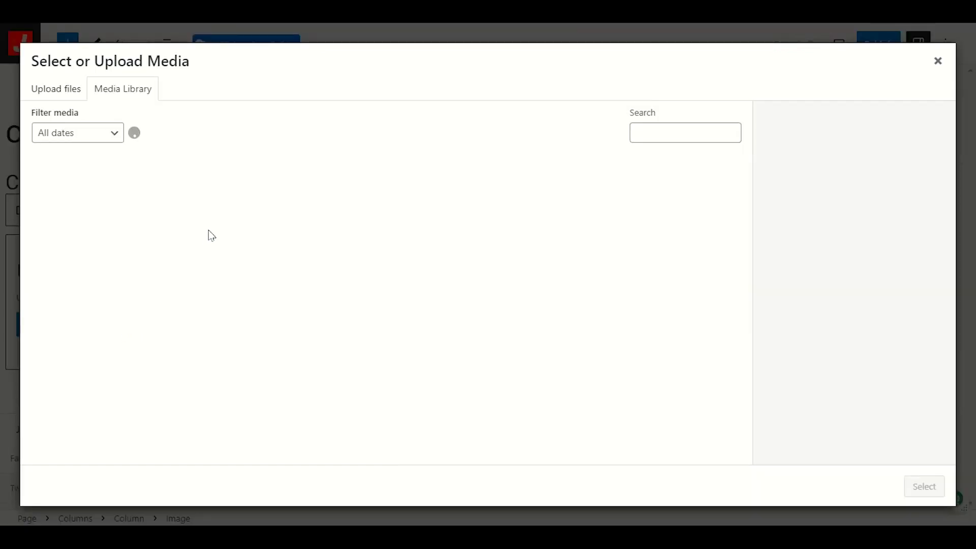
scroll(223, 256, down, 3)
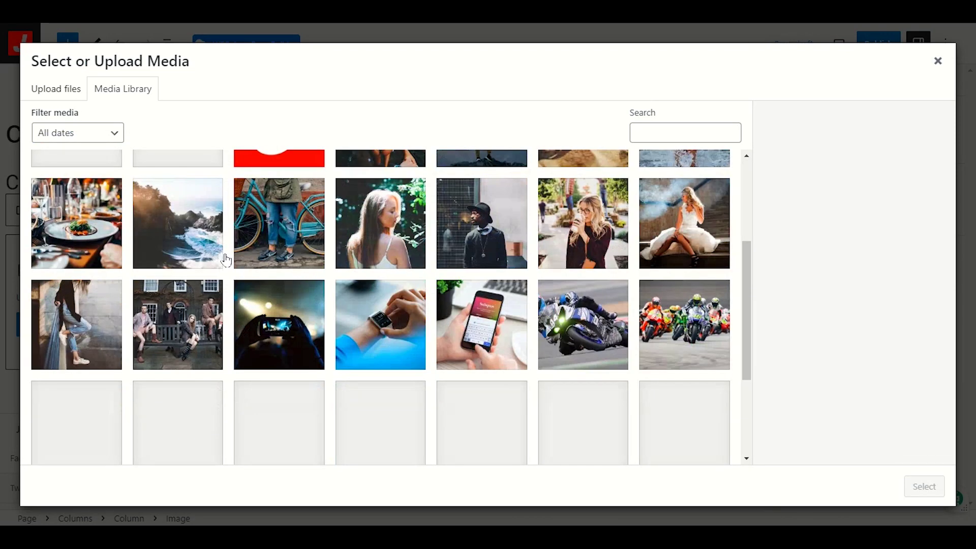
click(518, 340)
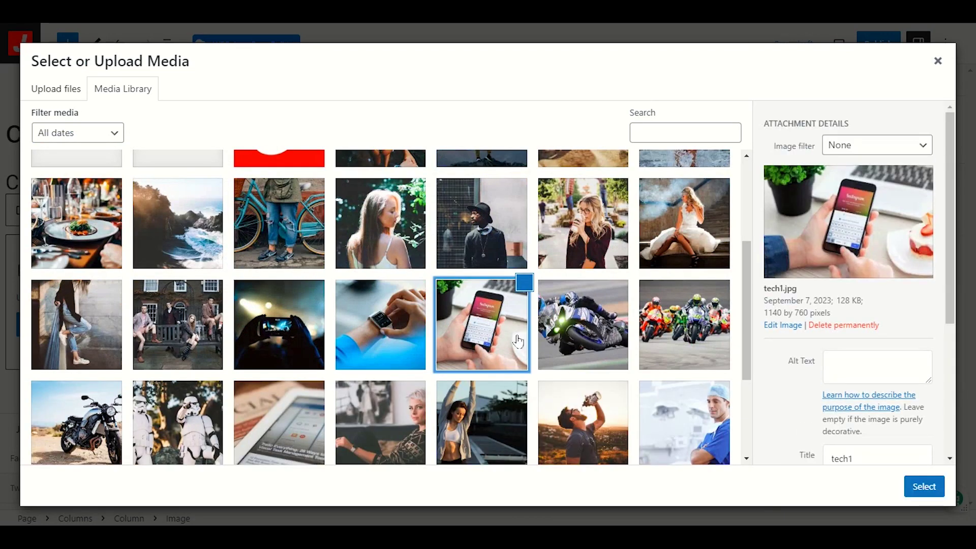
click(912, 486)
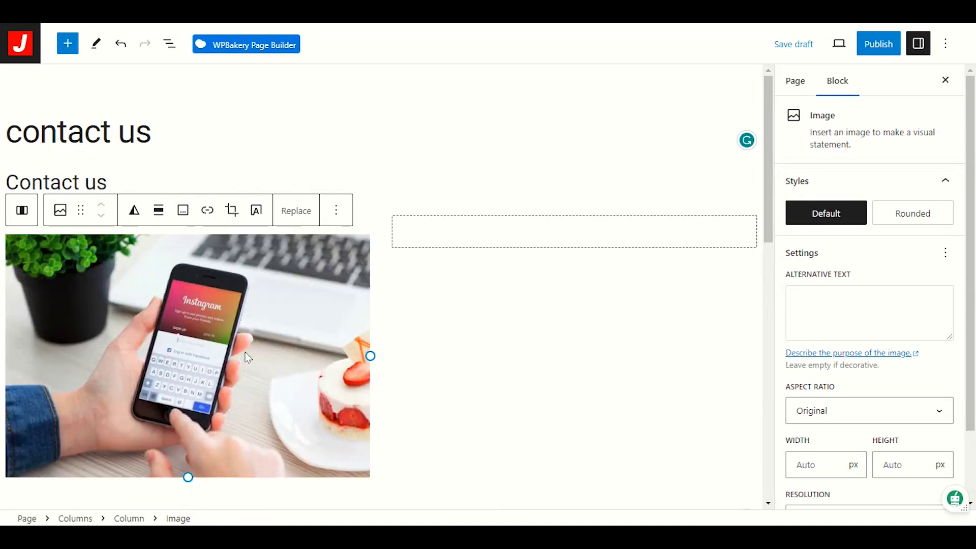
Step: Add a Paragraph block to the empty second column beside the image
click(580, 238)
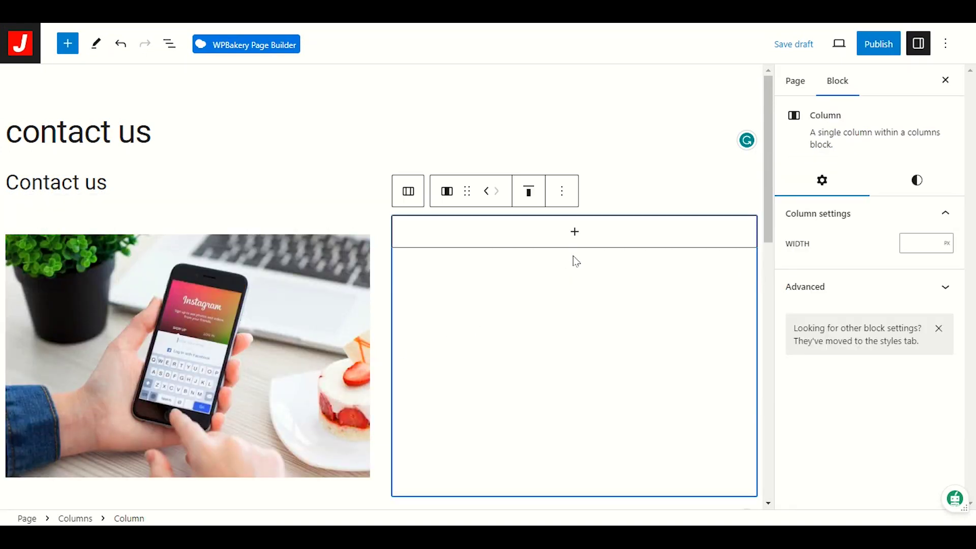
click(575, 234)
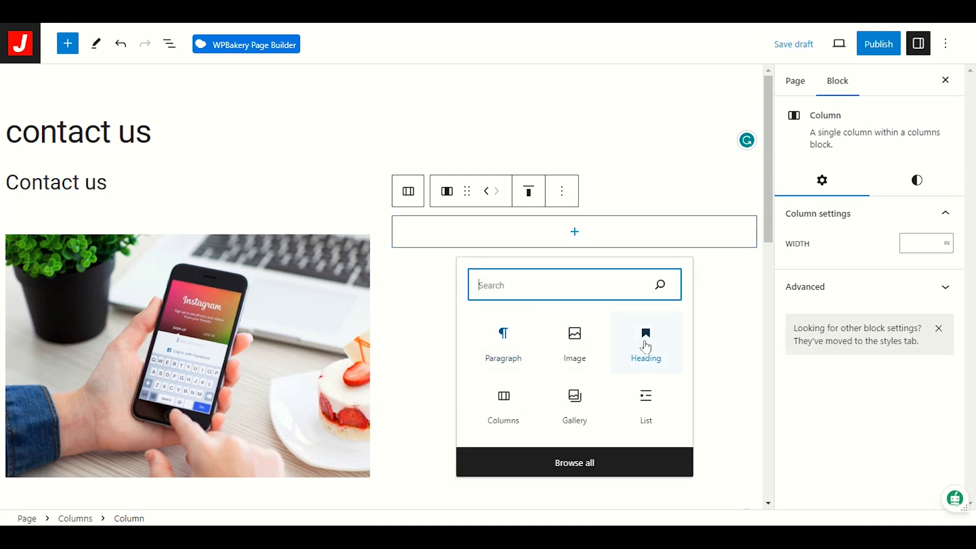
click(520, 348)
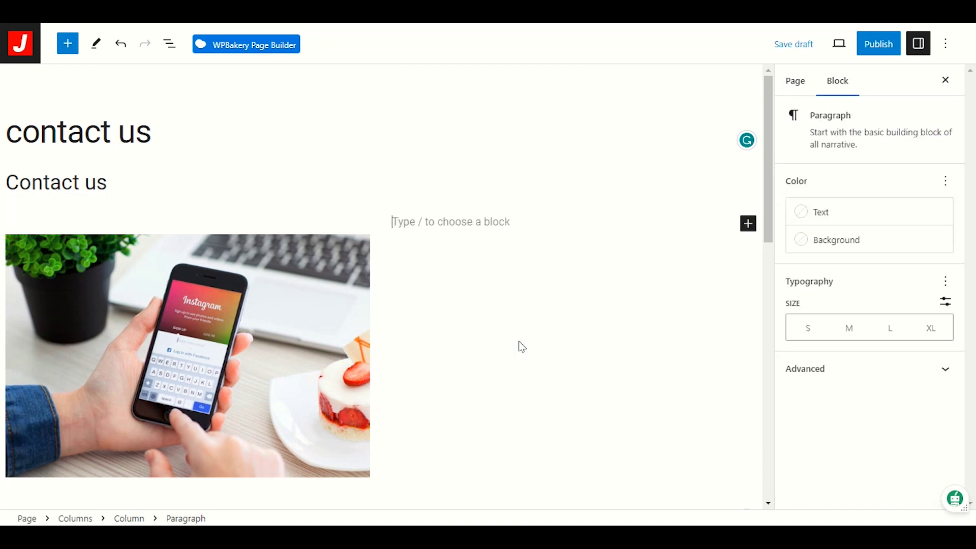
Step: Insert a Heading block in place of the empty paragraph in the second column
right_click(635, 231)
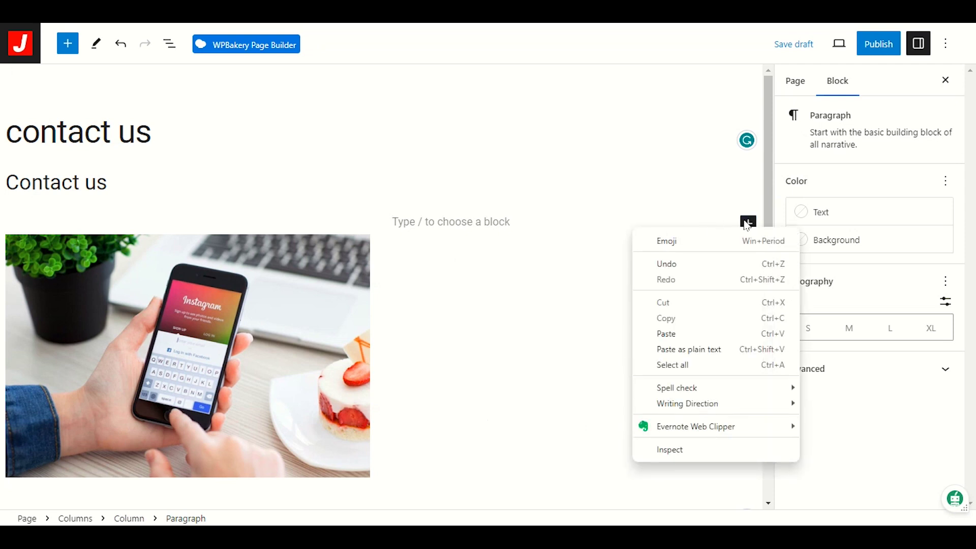
click(747, 224)
click(747, 223)
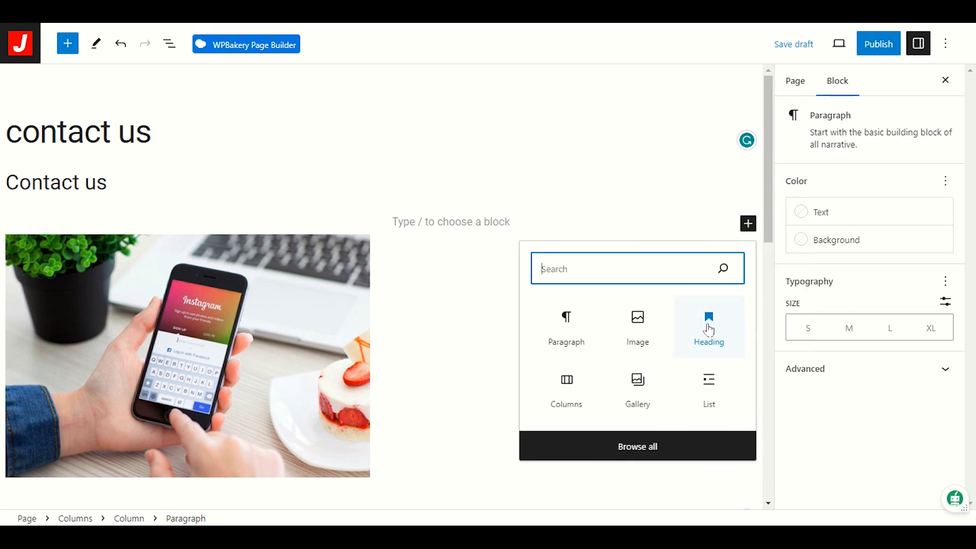
click(709, 329)
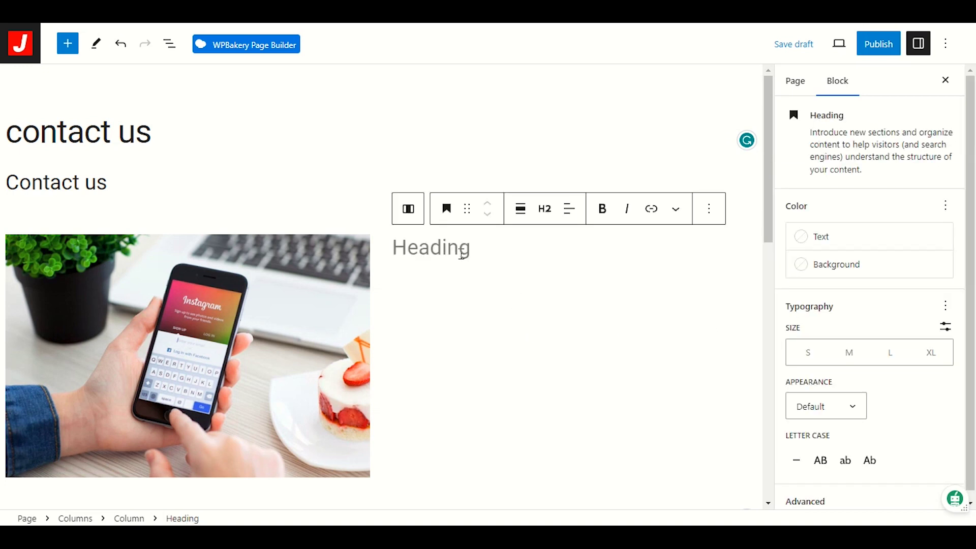
Step: Set the vertical alignment of the second column to middle
click(408, 208)
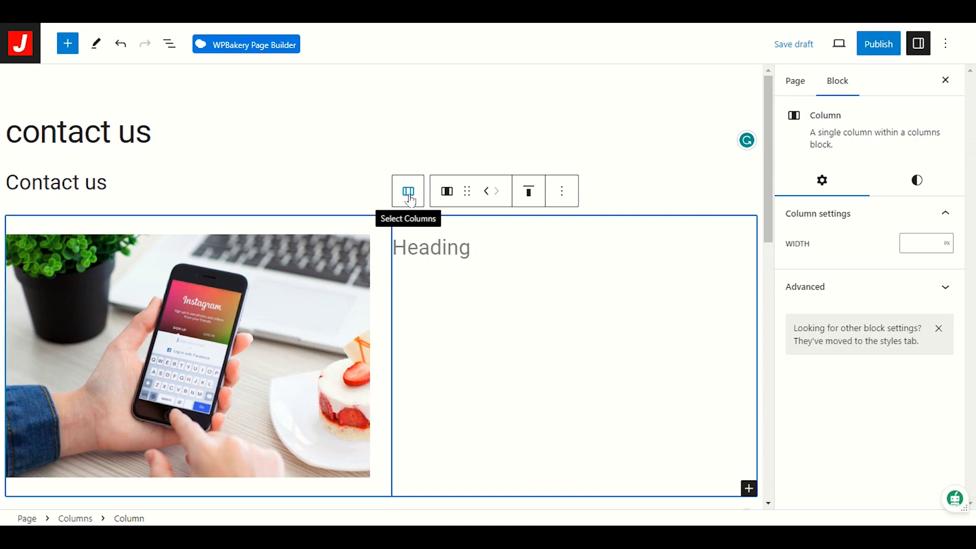
click(533, 197)
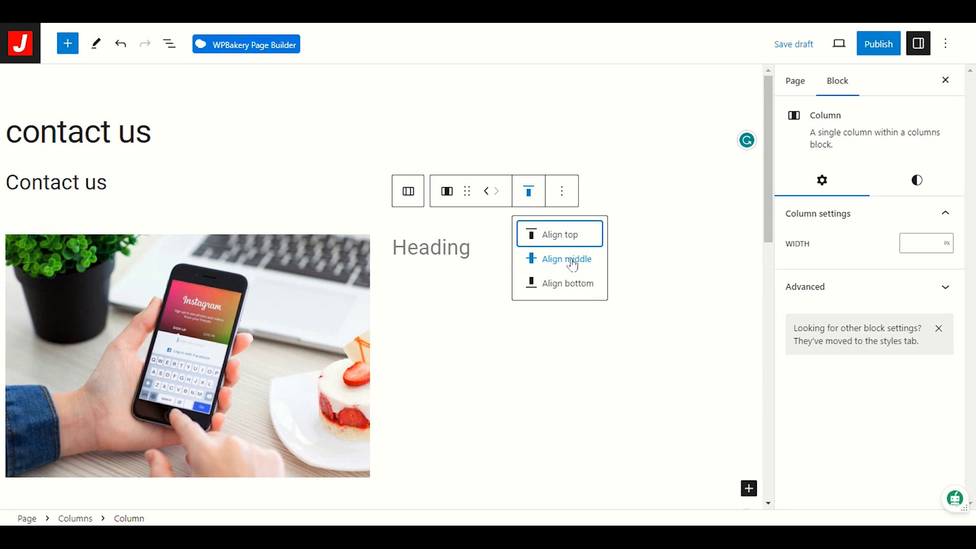
click(529, 194)
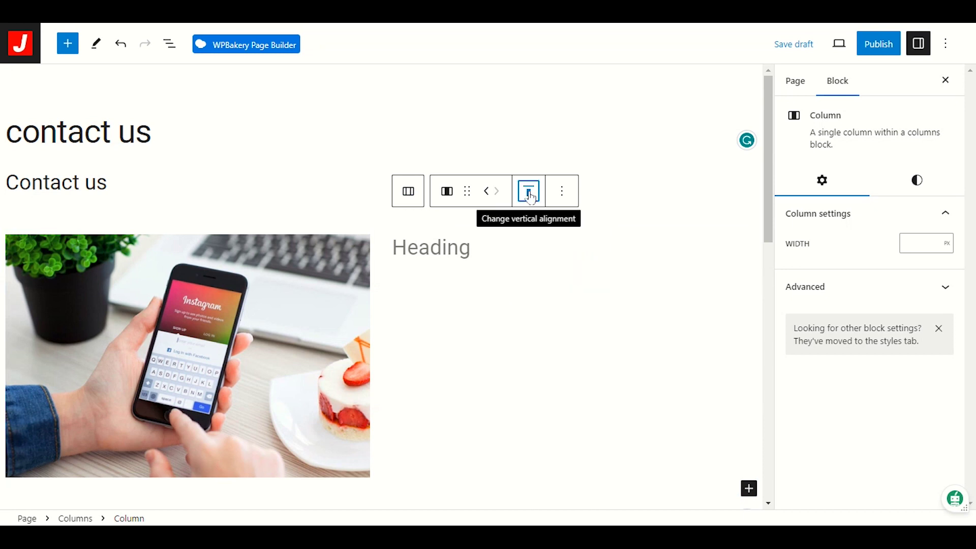
click(529, 195)
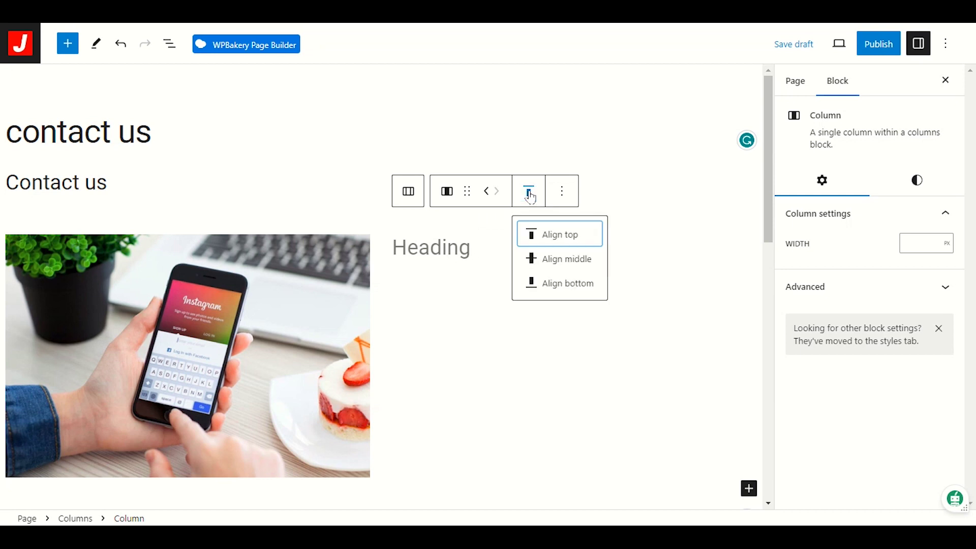
click(562, 260)
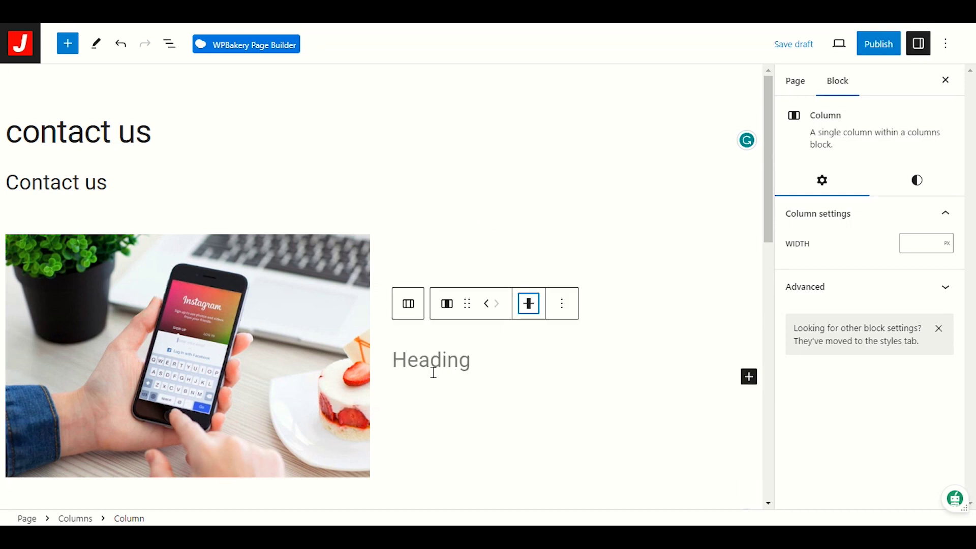
Step: Enter "Contact Us" as the text of the heading beside the image
click(455, 367)
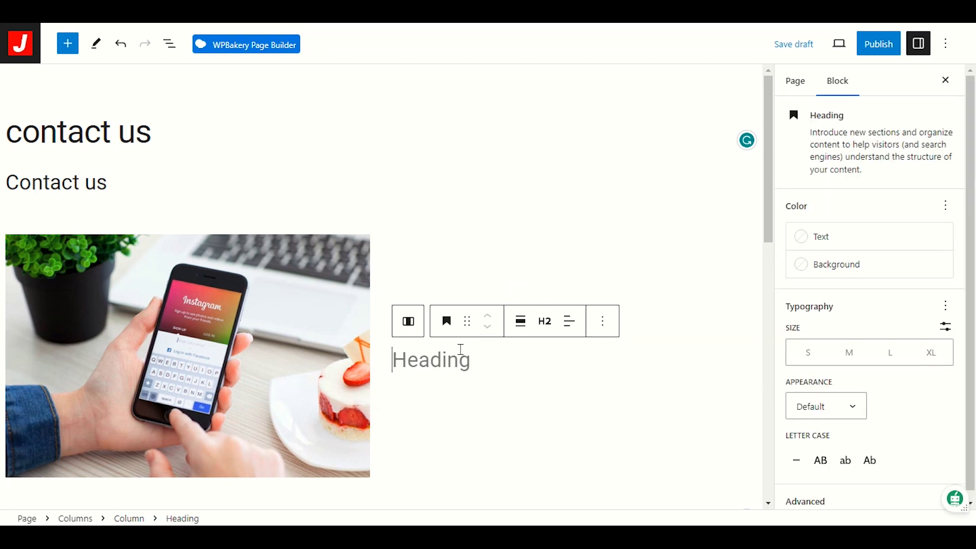
text(Contac)
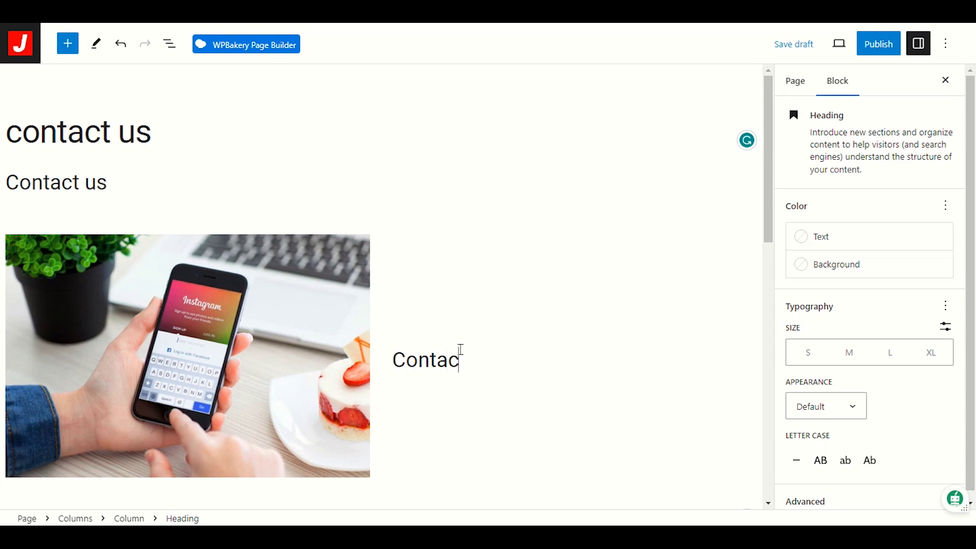
text(t Us)
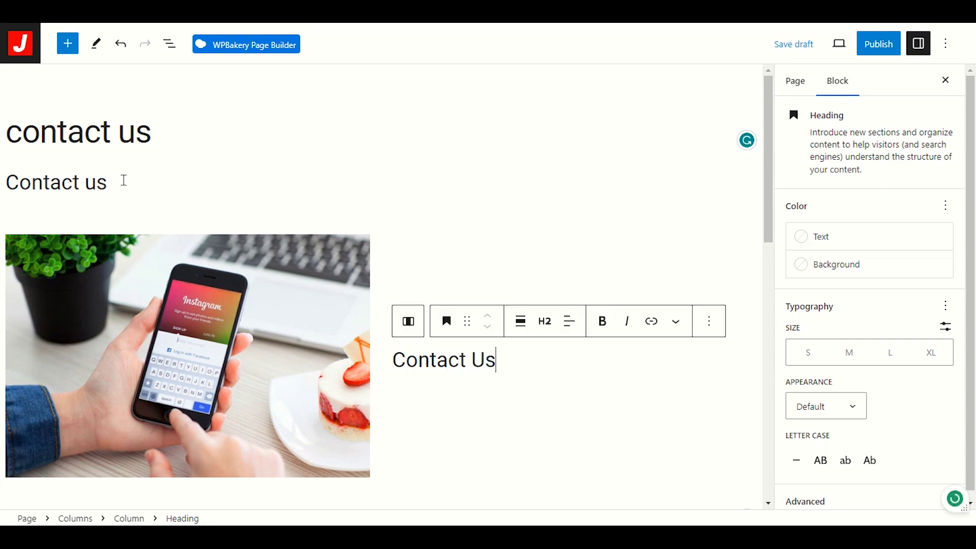
Step: Delete the "Contact us" heading block above the columns
click(100, 183)
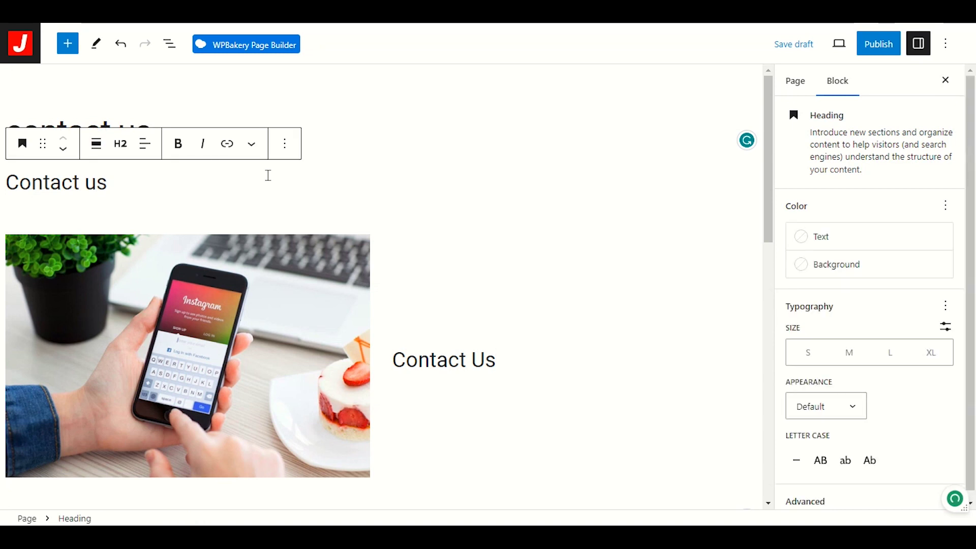
click(285, 143)
click(320, 490)
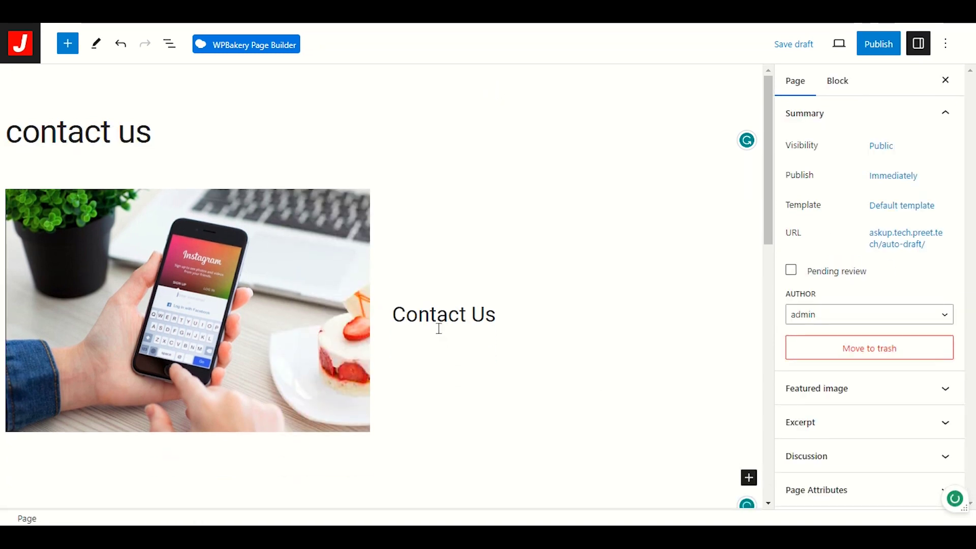
Step: Center the text of the "Contact Us" heading in the second column
click(472, 327)
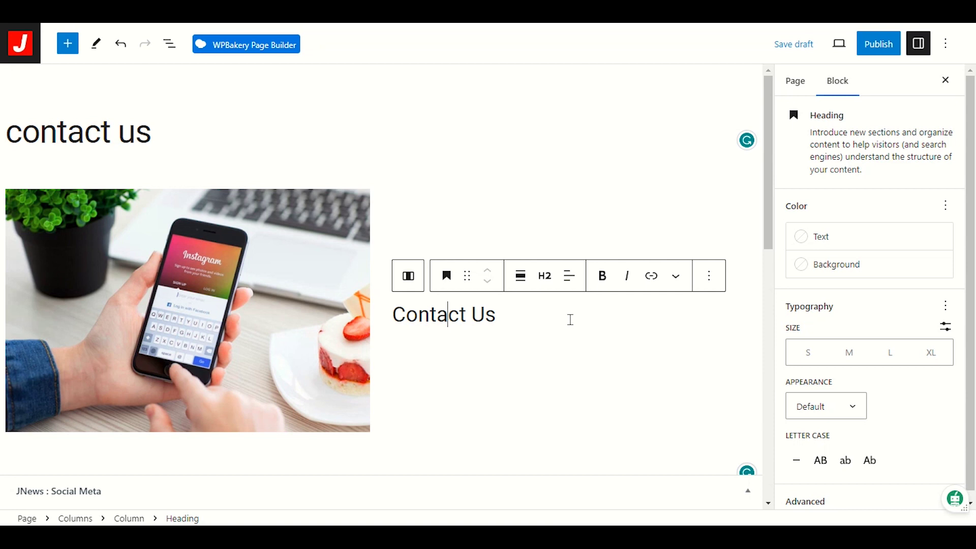
click(568, 276)
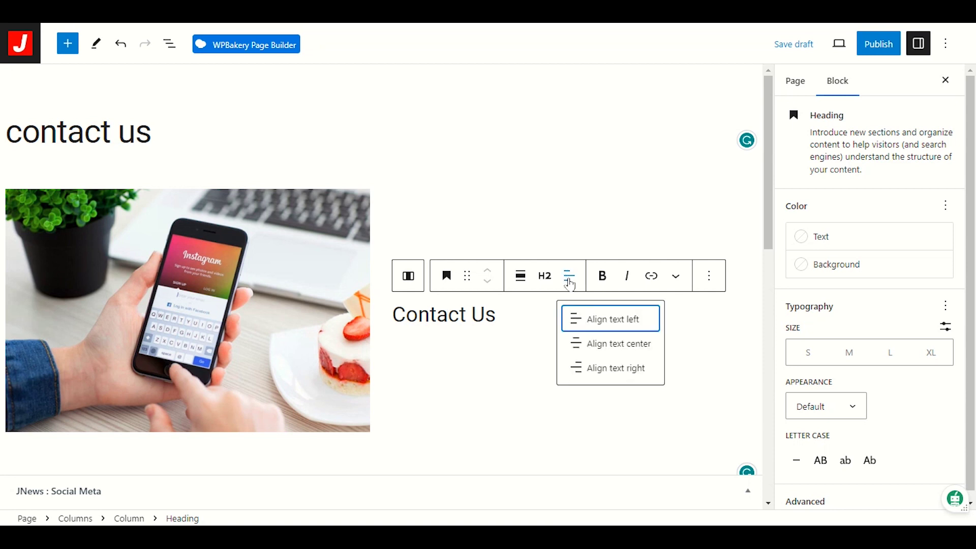
click(569, 282)
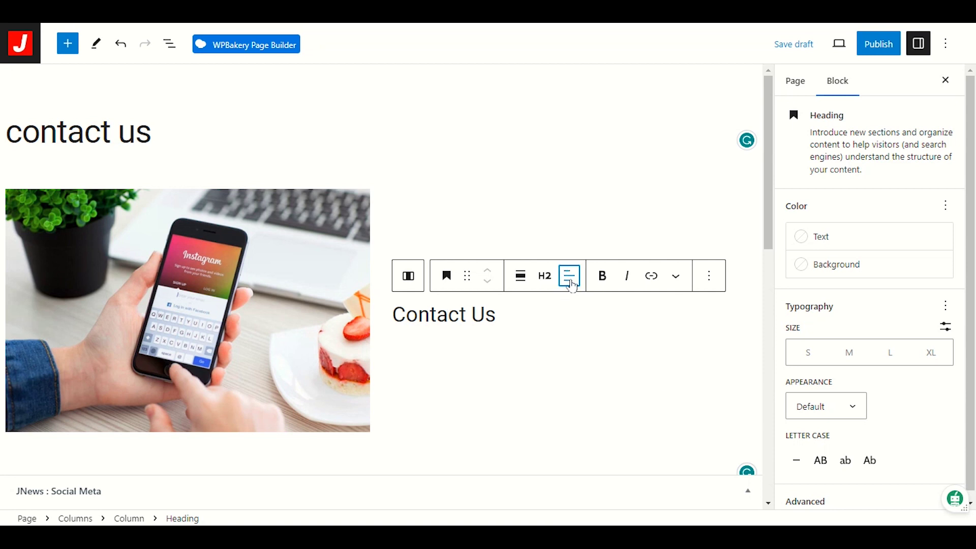
click(571, 284)
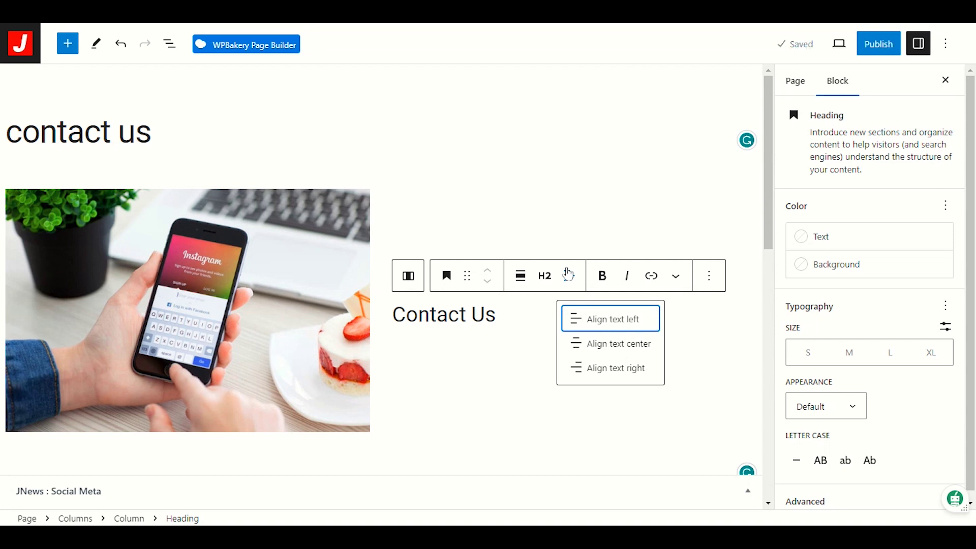
click(627, 349)
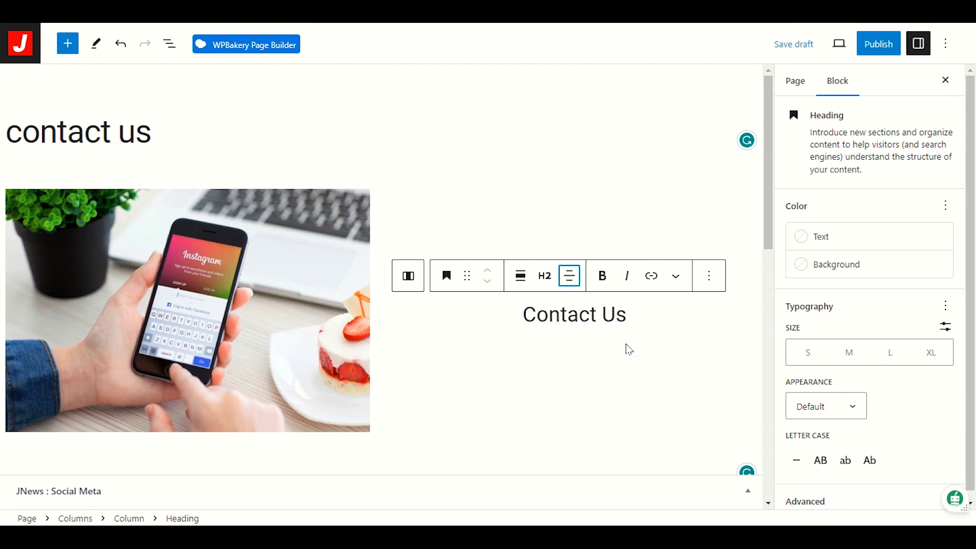
Step: Make the whole "Contact Us" heading text beside the image bold
click(613, 315)
double_click(613, 314)
triple_click(614, 315)
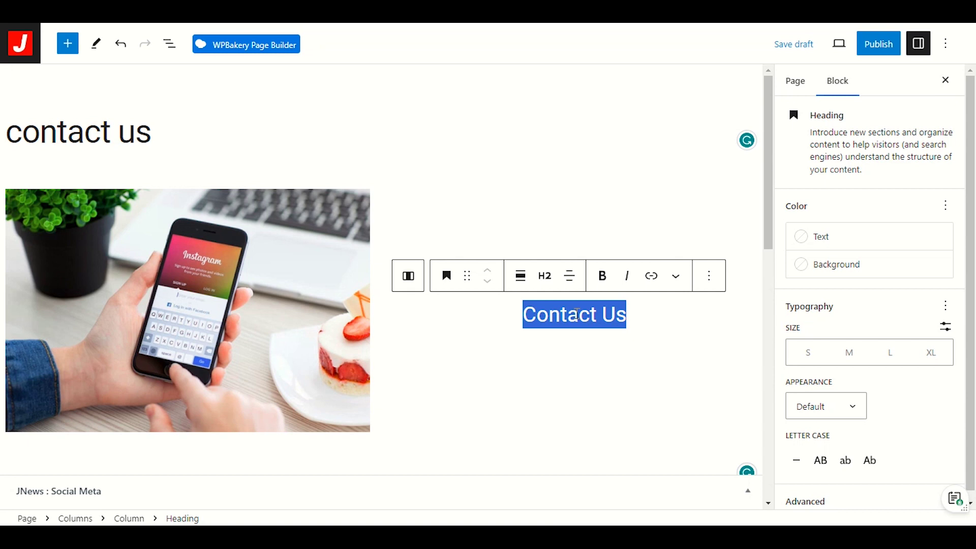
click(603, 277)
click(632, 348)
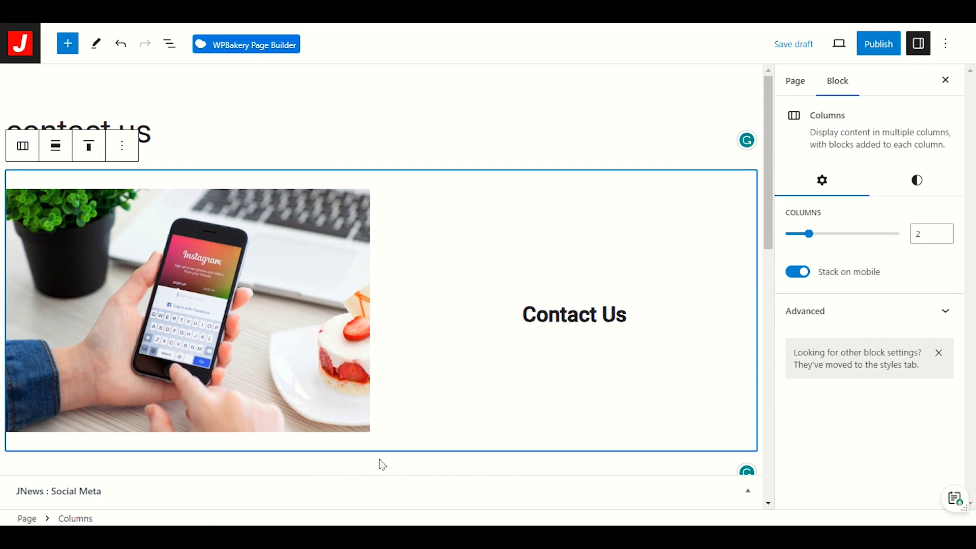
Step: Open the full block library for the area below the columns and examine the text, media, design, widget, theme and embed blocks
scroll(429, 303, down, 2)
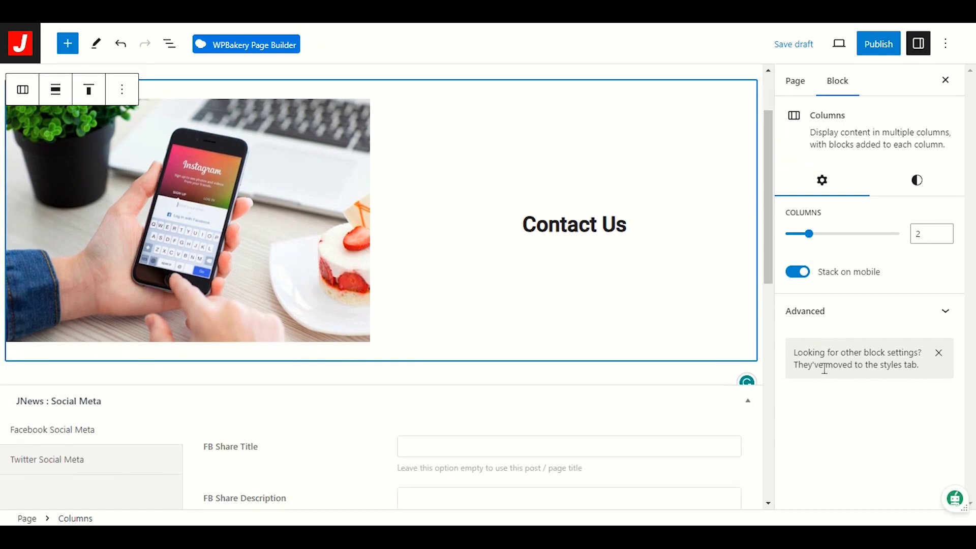
click(431, 373)
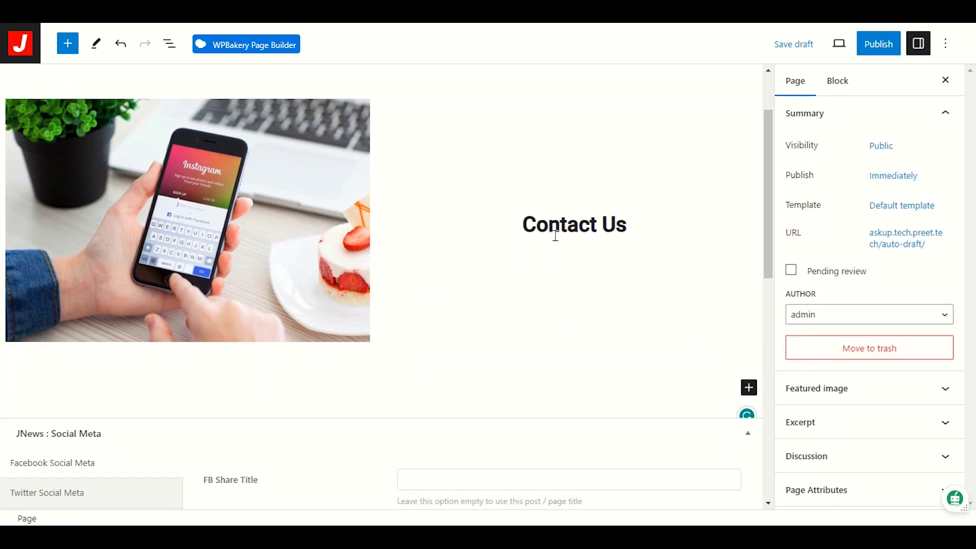
click(748, 388)
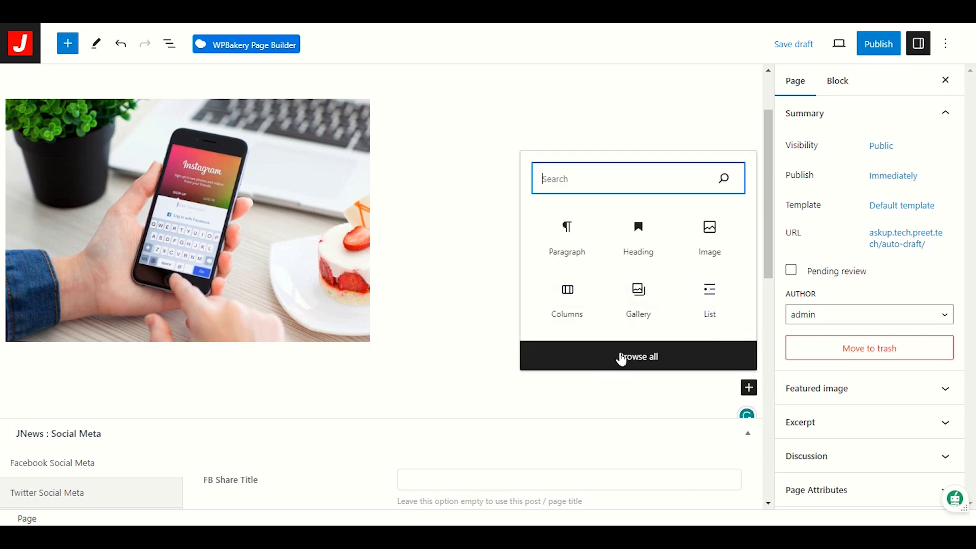
click(635, 362)
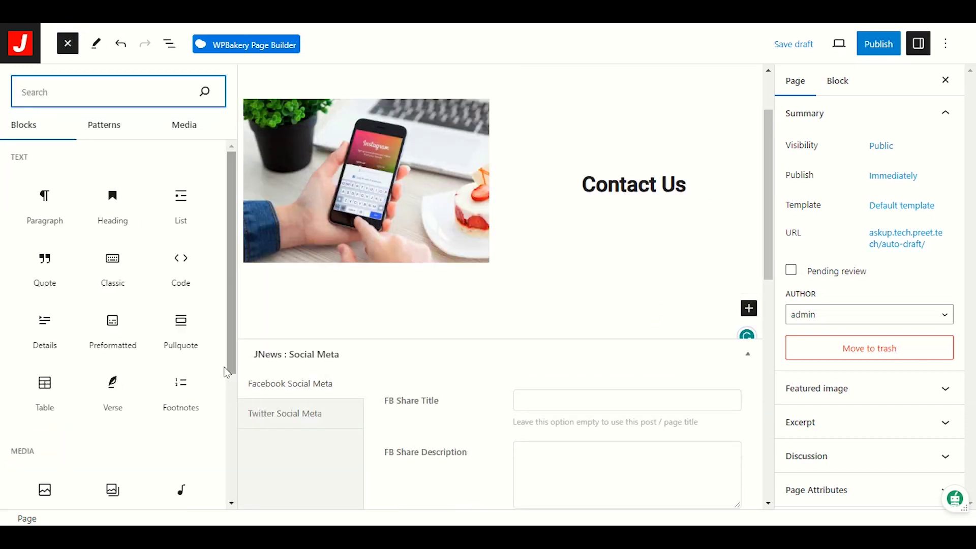
mouse_move(160, 386)
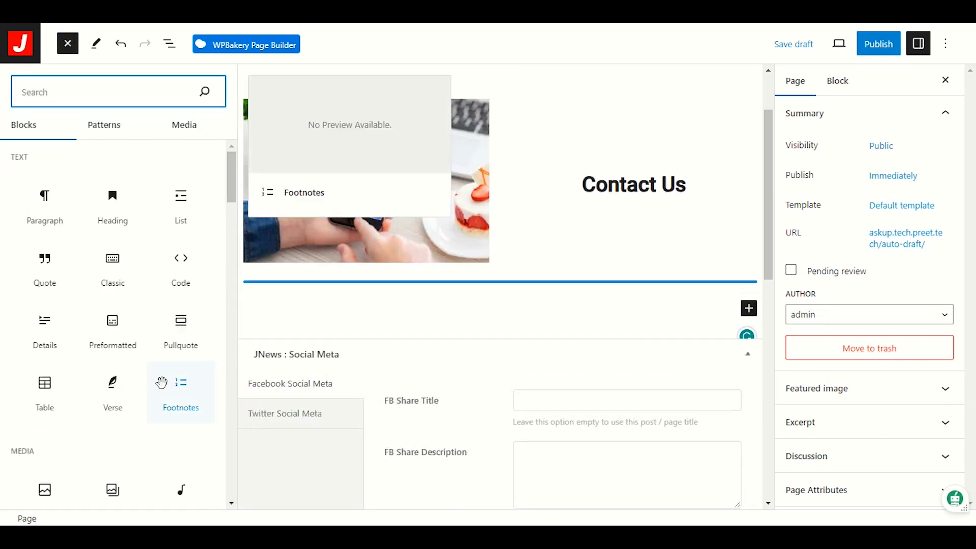
scroll(166, 370, down, 5)
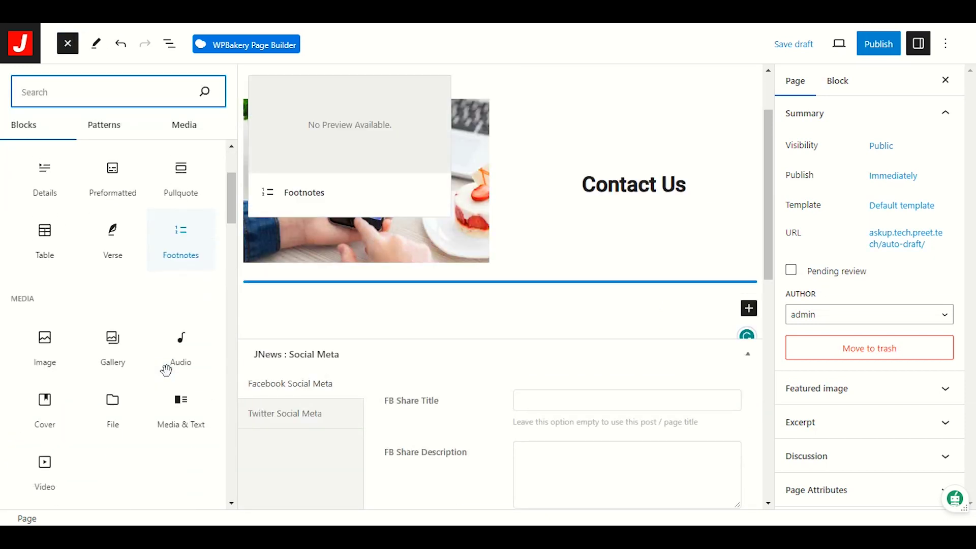
scroll(165, 362, down, 4)
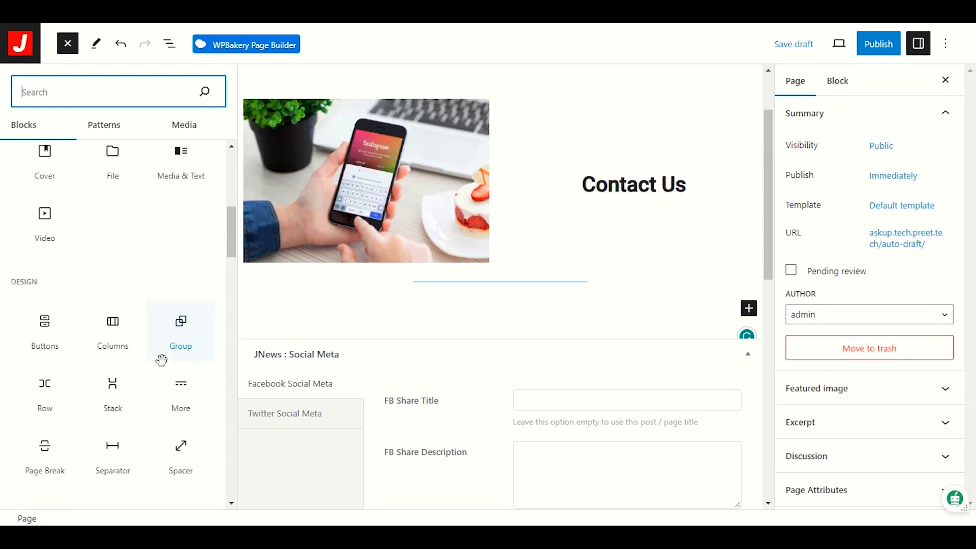
mouse_move(122, 401)
scroll(122, 426, down, 3)
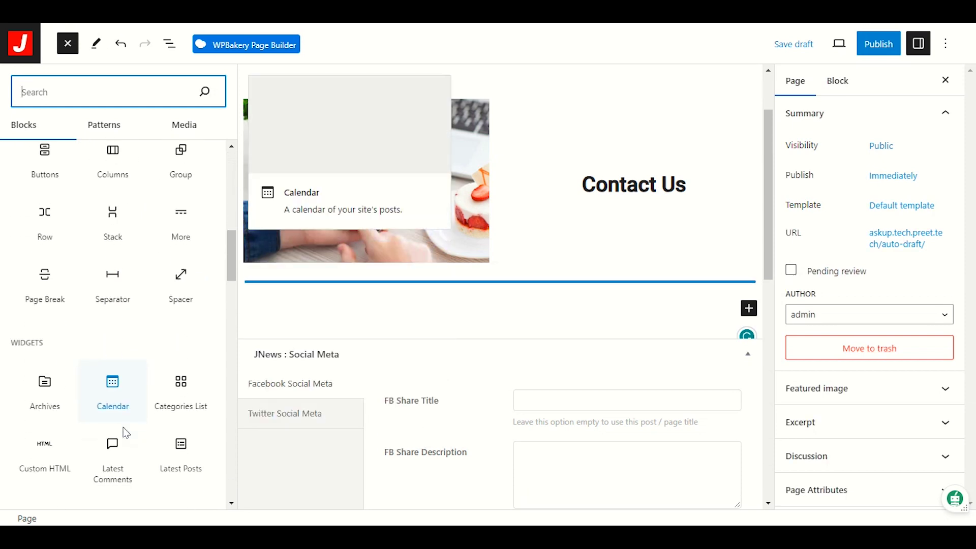
scroll(135, 386, down, 1)
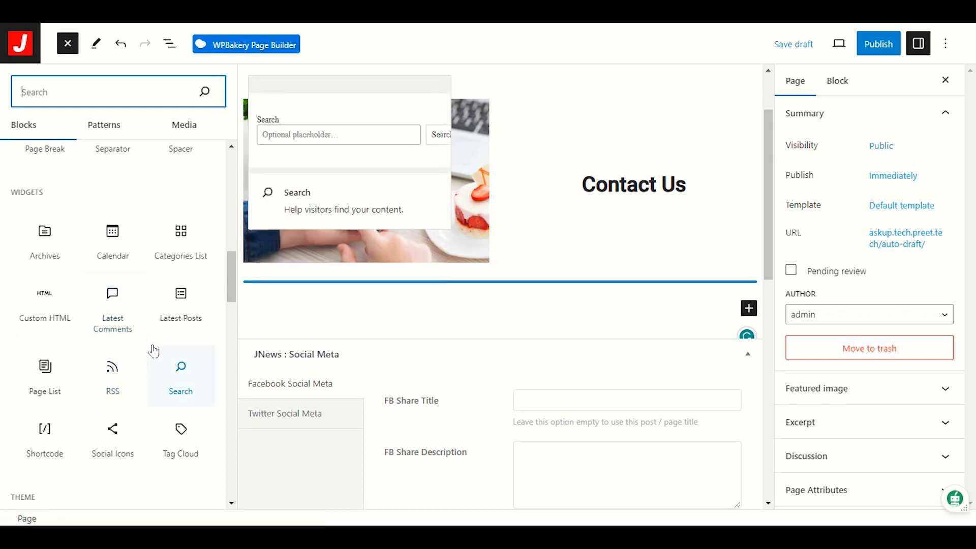
scroll(151, 365, down, 2)
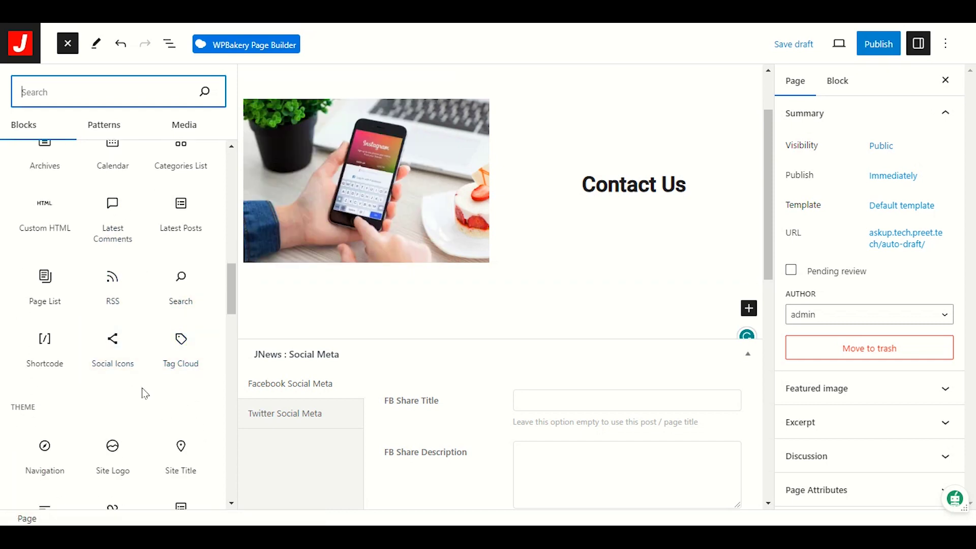
scroll(146, 389, down, 6)
scroll(144, 394, down, 7)
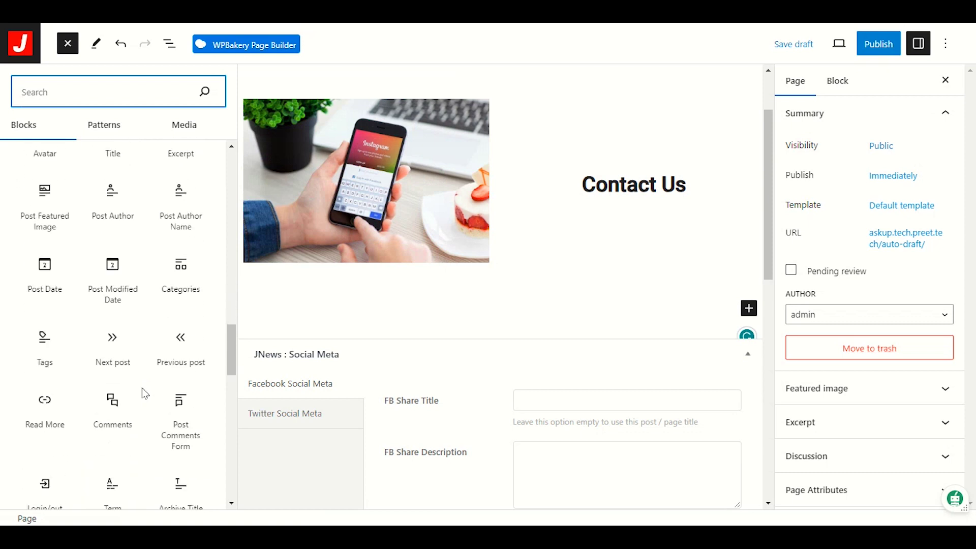
scroll(143, 394, down, 7)
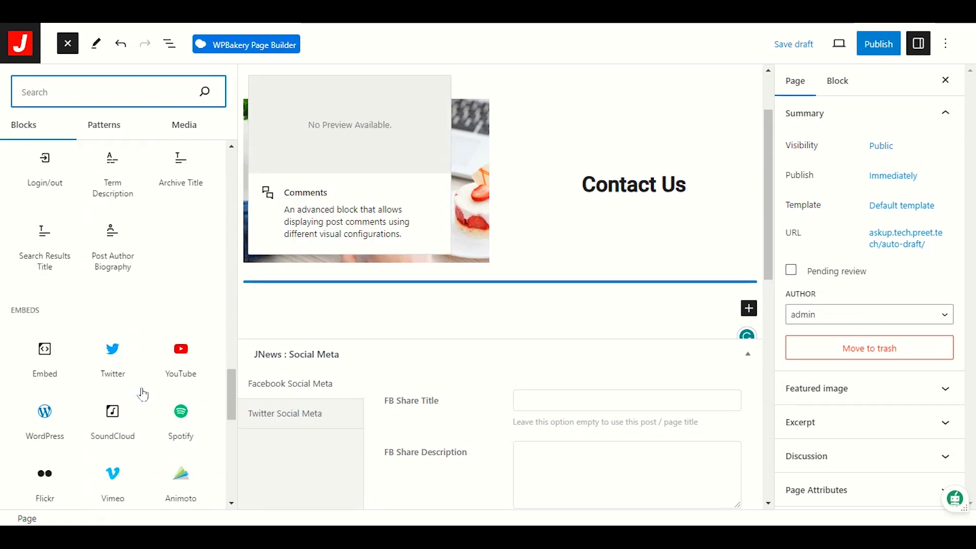
scroll(137, 391, down, 4)
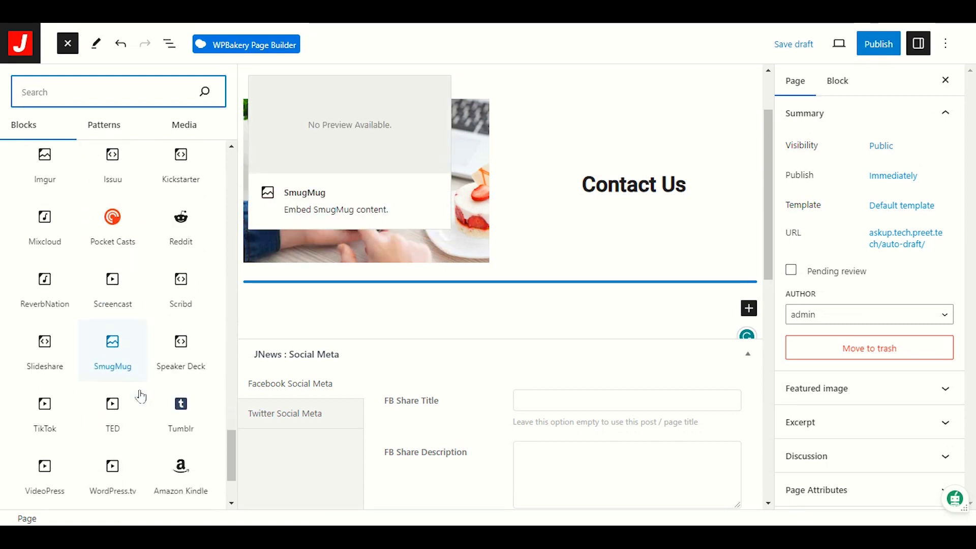
scroll(104, 375, up, 8)
scroll(102, 371, up, 20)
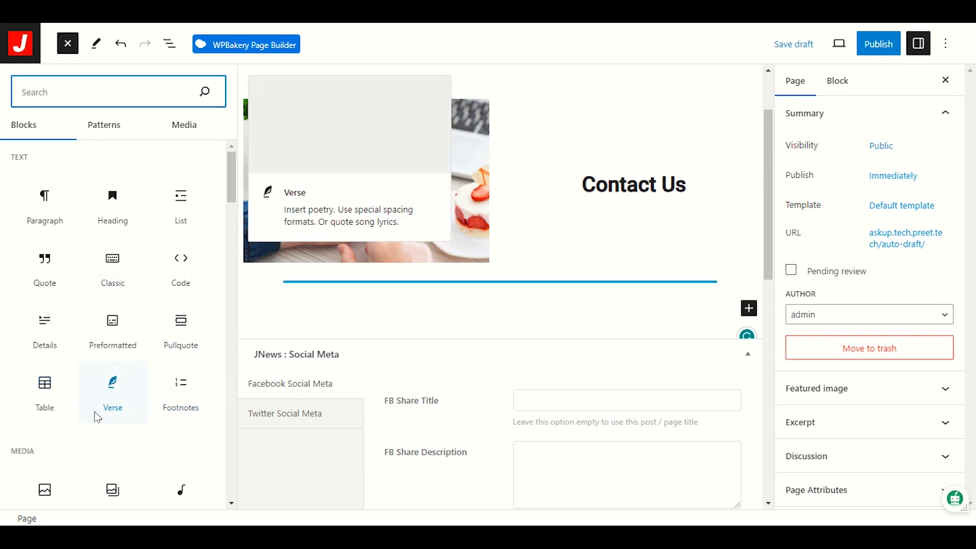
scroll(97, 417, down, 4)
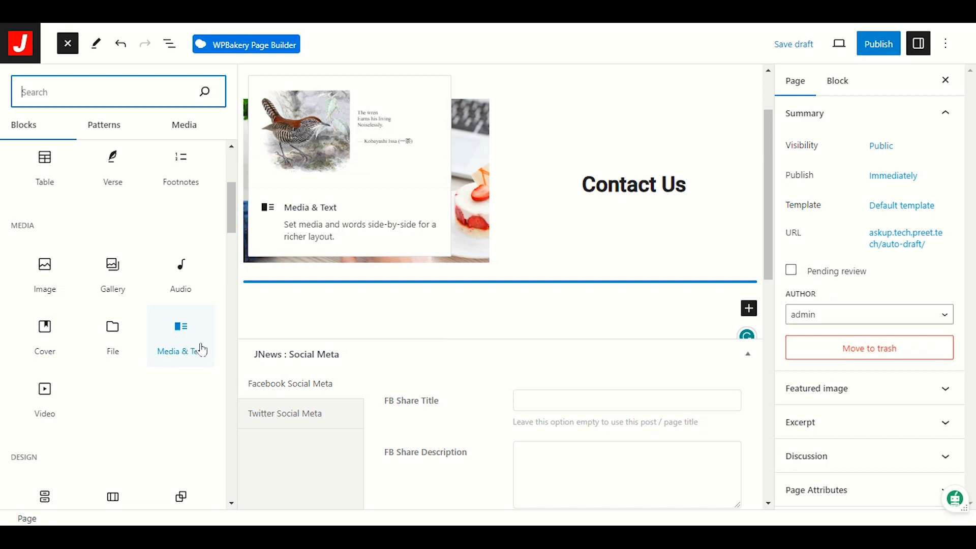
Step: Insert a Separator block from the Design blocks below the image and heading columns
scroll(154, 378, down, 1)
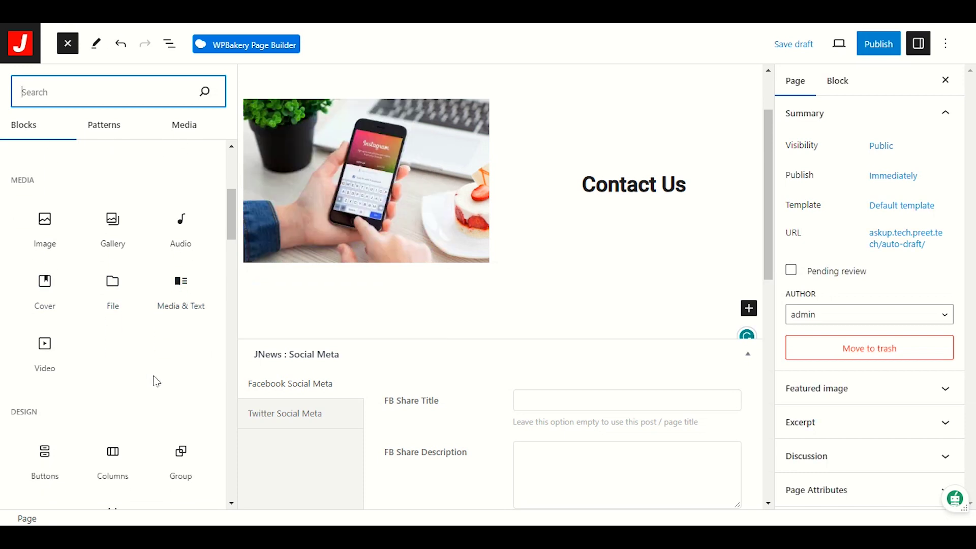
scroll(156, 381, up, 1)
mouse_move(189, 348)
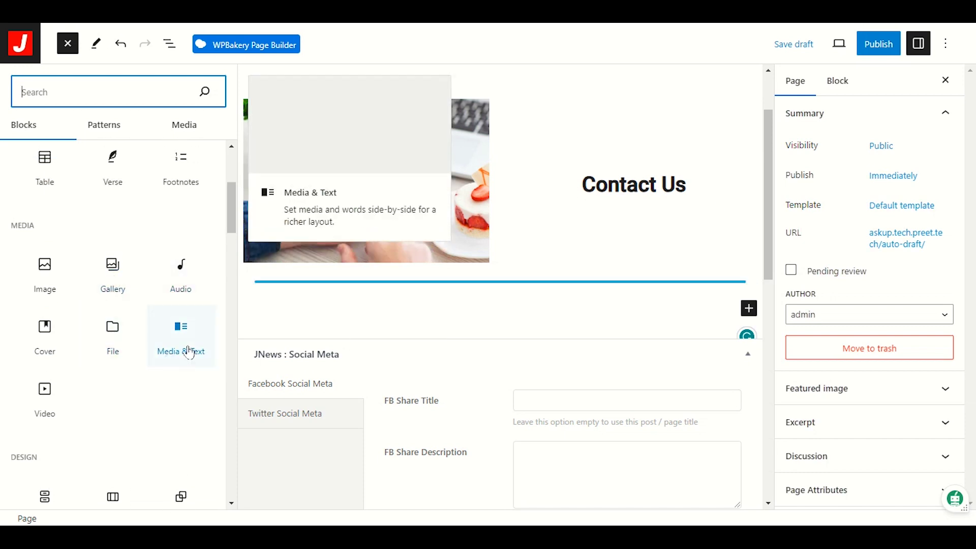
scroll(175, 386, down, 4)
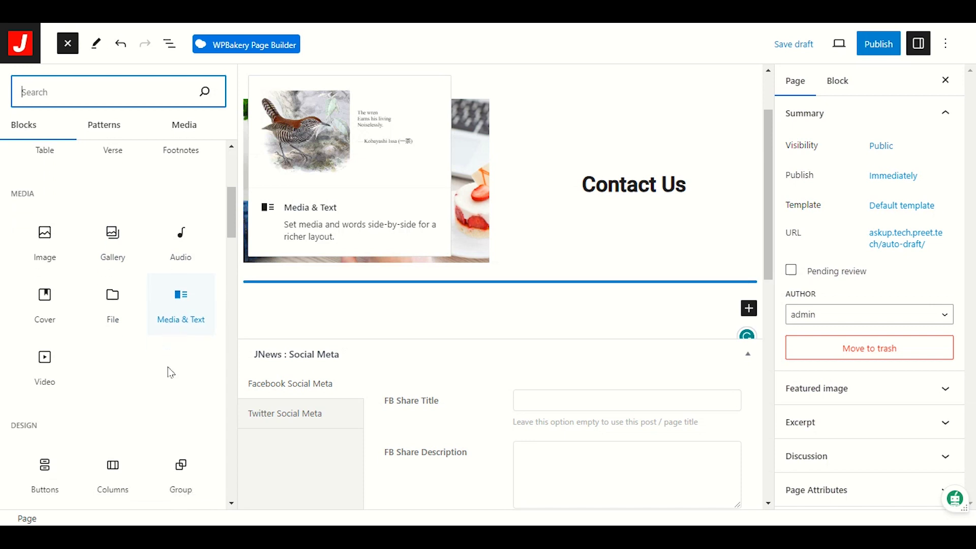
mouse_move(151, 360)
scroll(152, 363, down, 2)
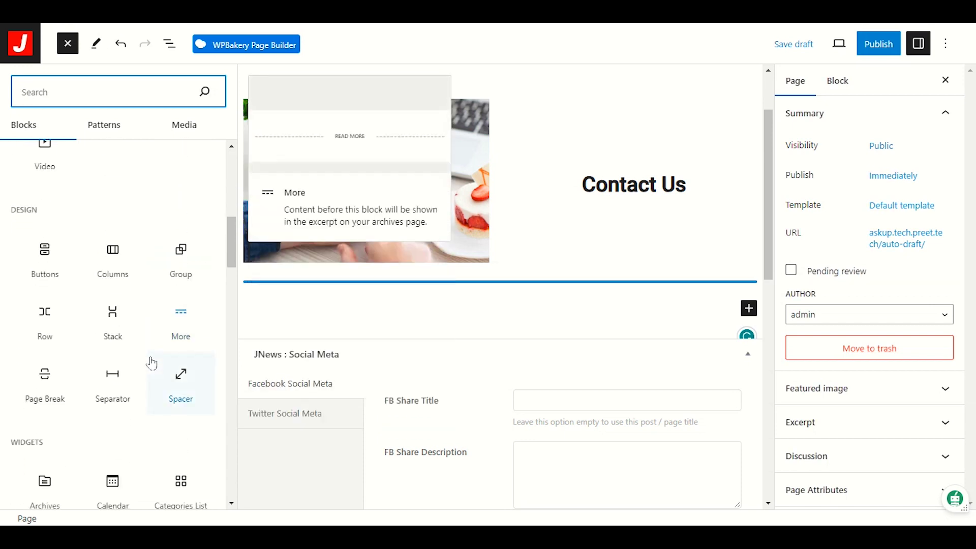
mouse_move(105, 363)
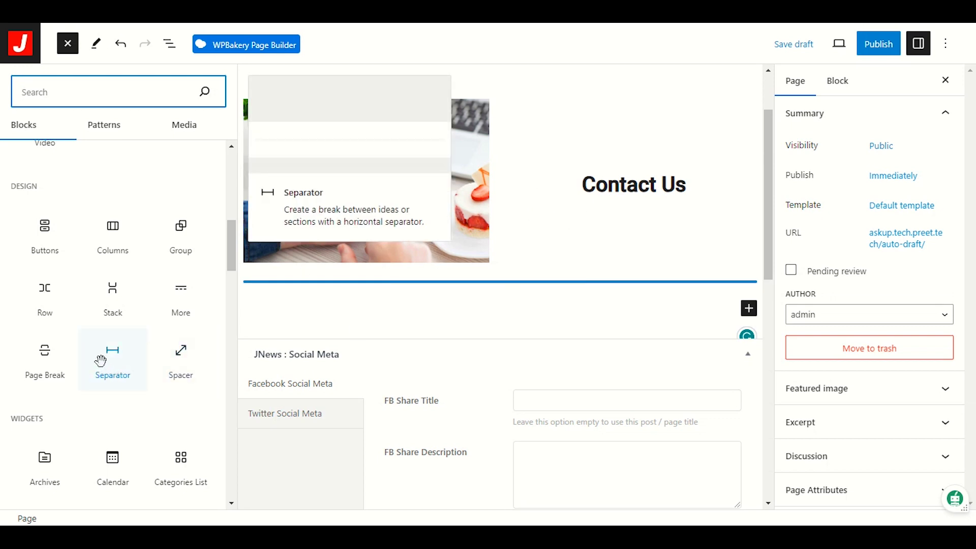
drag(103, 357, 359, 287)
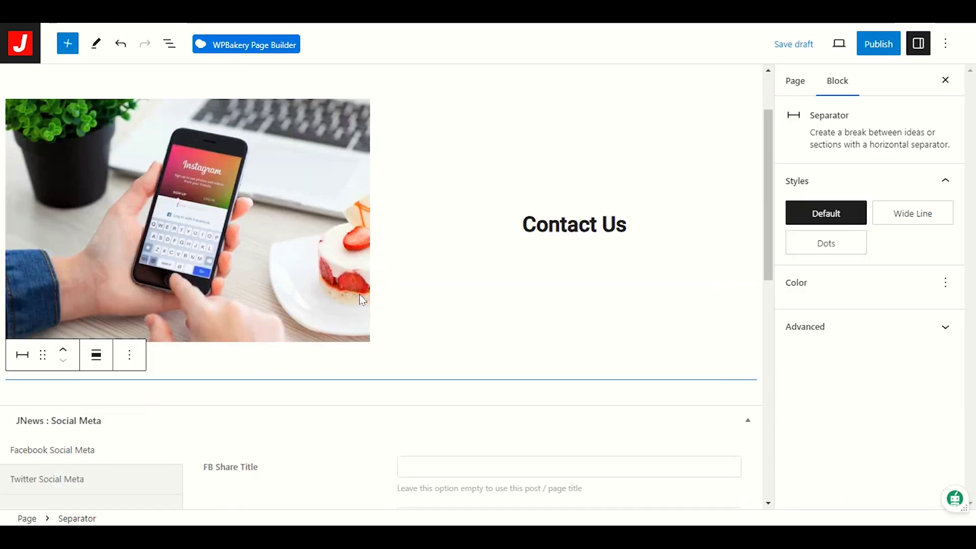
Step: Search the block library for "form" in the empty area below the separator and examine the available and installable blocks
click(175, 402)
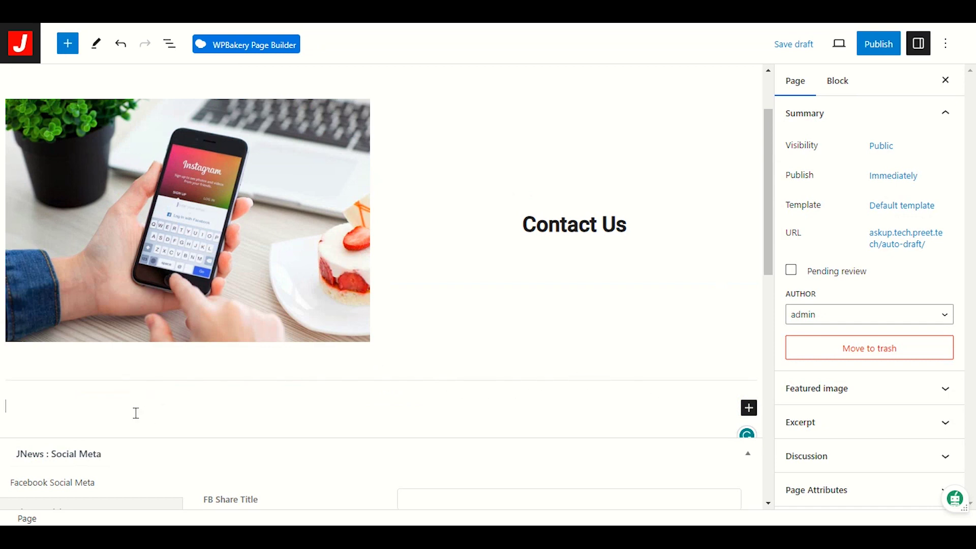
click(746, 408)
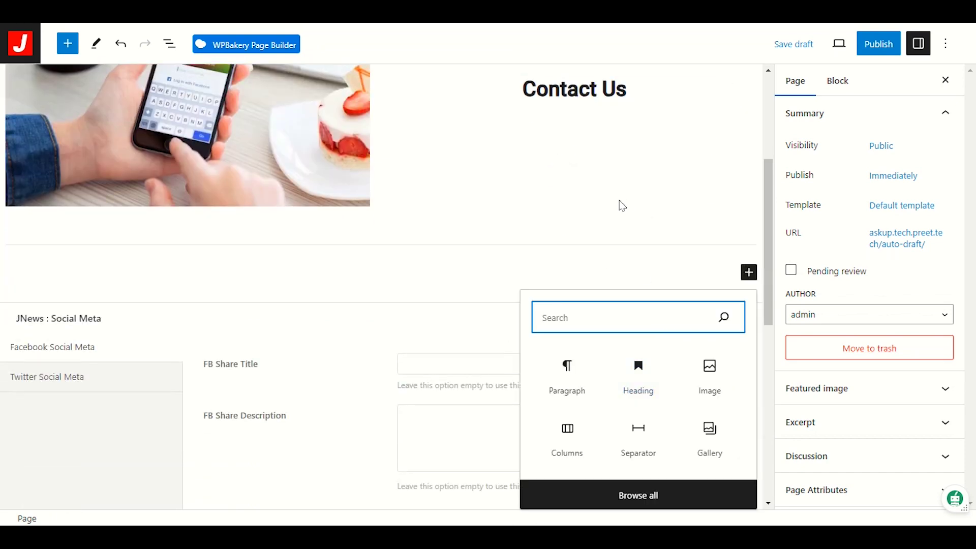
text(for)
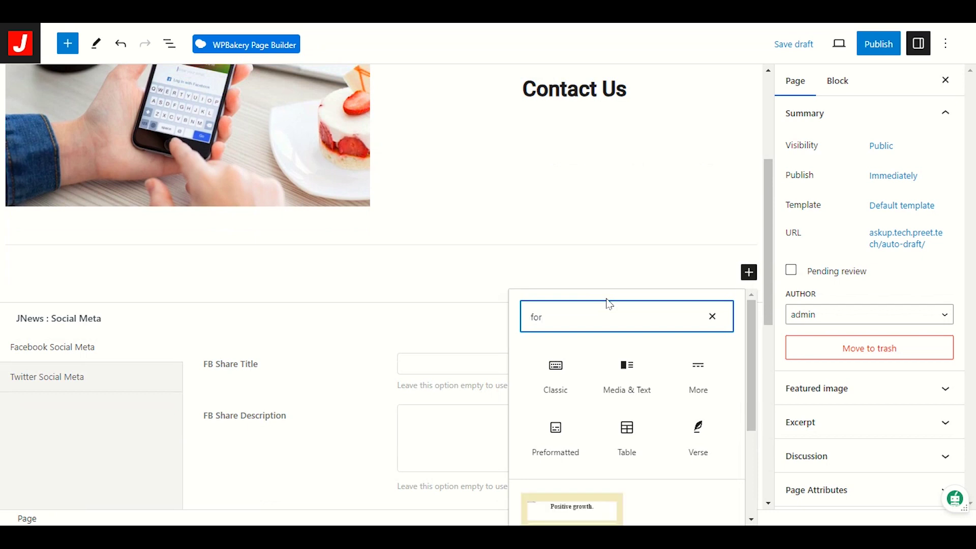
text(m)
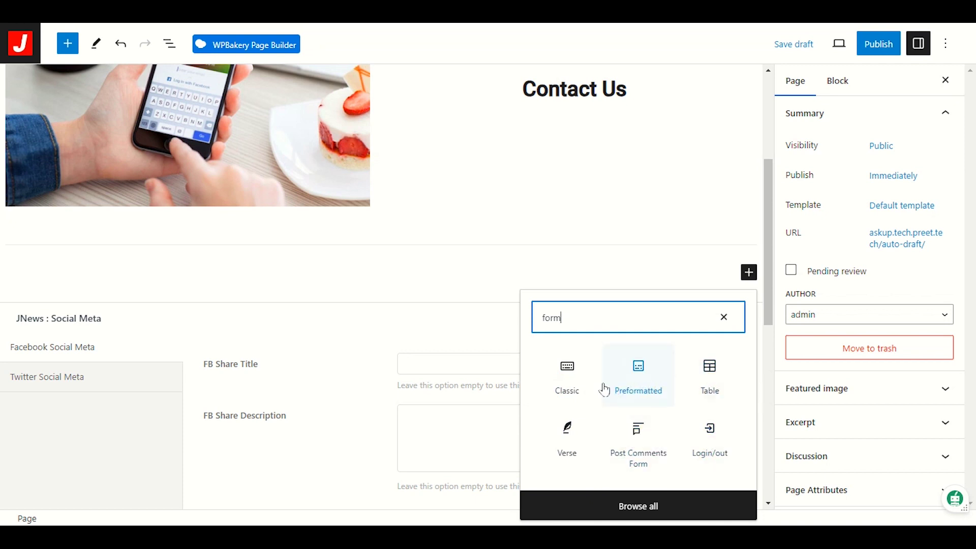
click(617, 502)
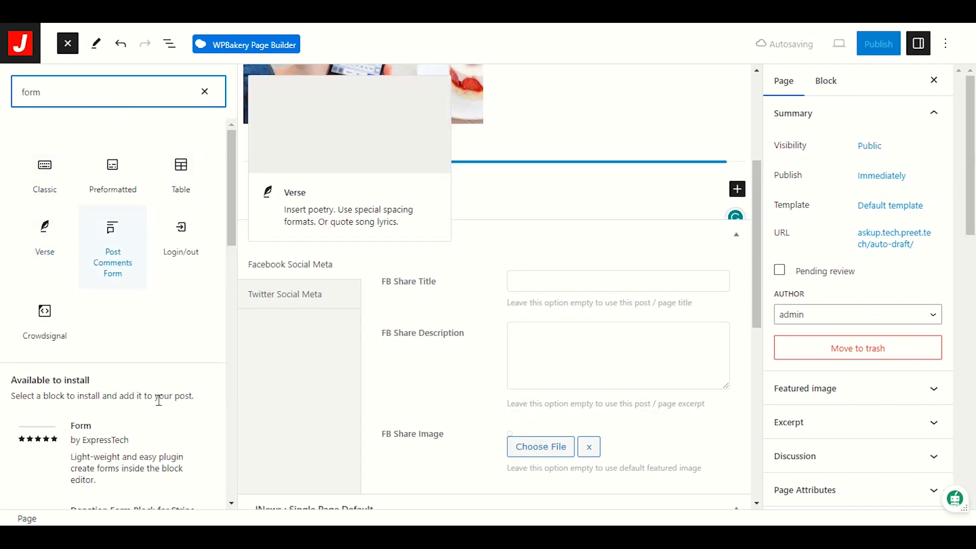
scroll(157, 401, down, 3)
scroll(158, 405, up, 3)
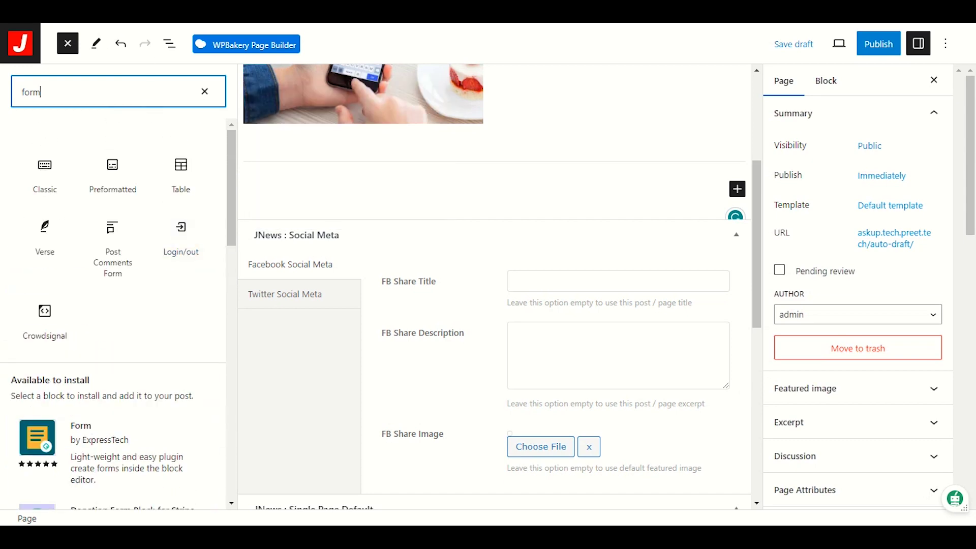
Step: Open the site's admin pages in a separate tab and look through the JNews theme's installable plugins for a form plugin
right_click(18, 44)
key(Escape)
click(20, 44)
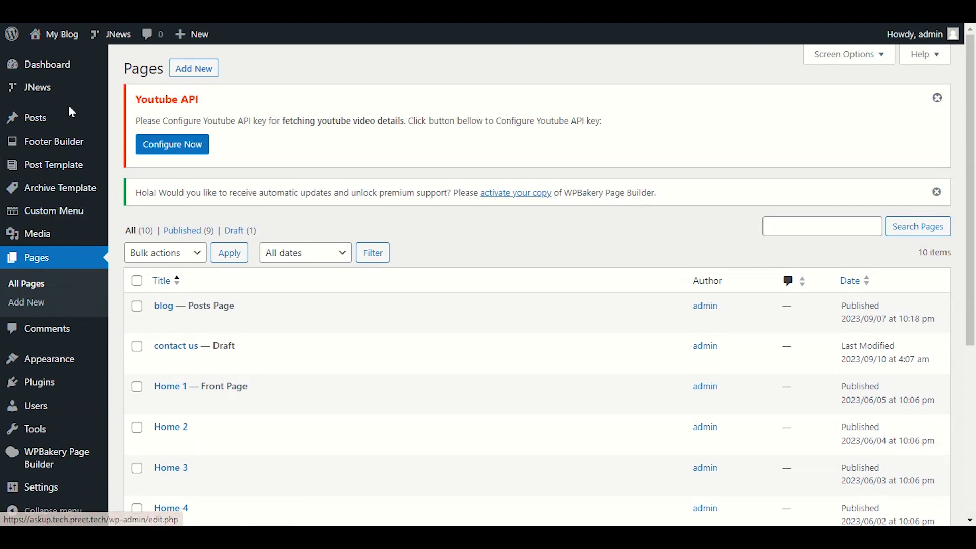
mouse_move(28, 96)
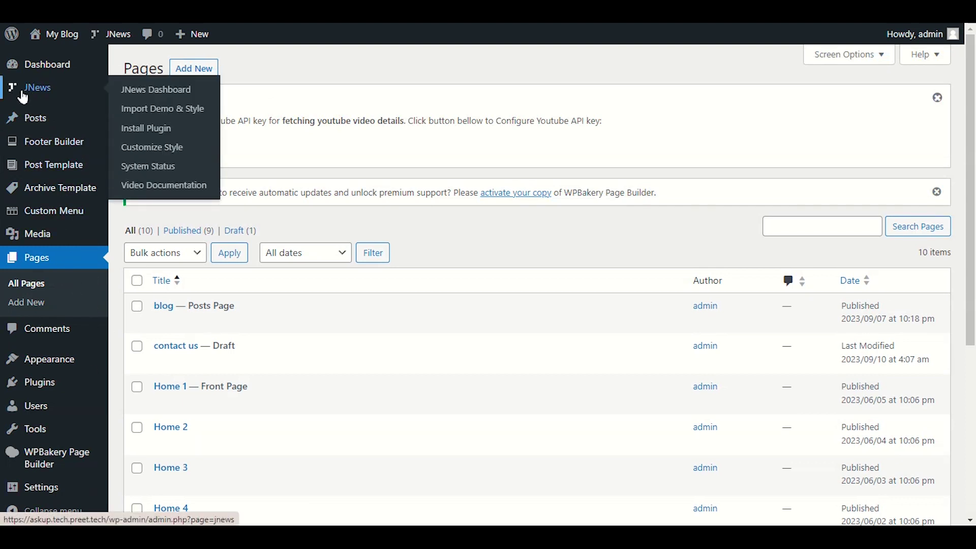
click(146, 128)
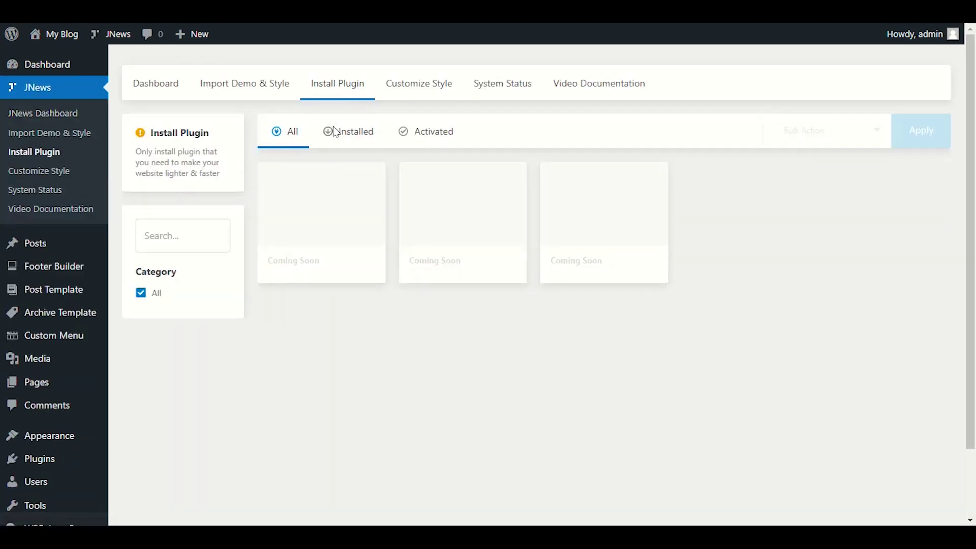
scroll(264, 300, down, 8)
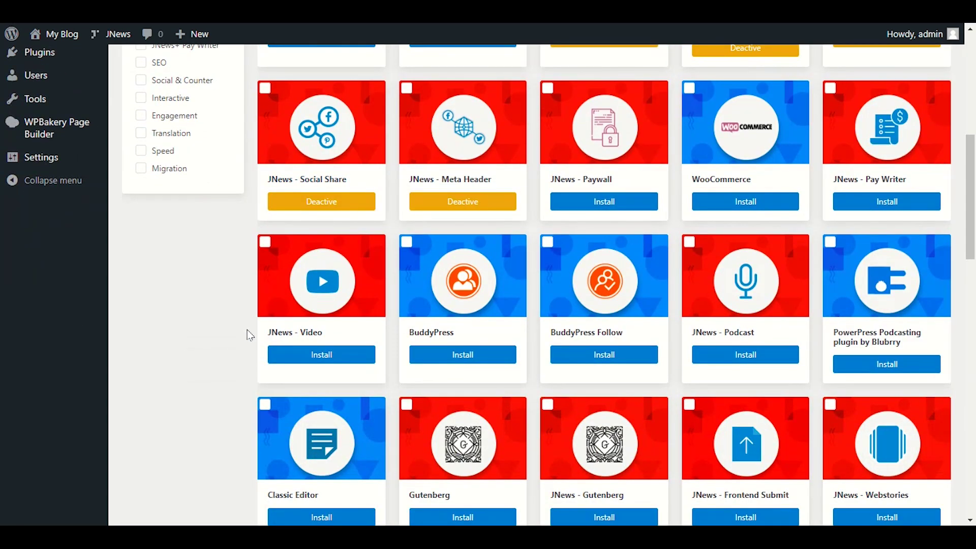
scroll(249, 336, down, 4)
scroll(248, 331, down, 4)
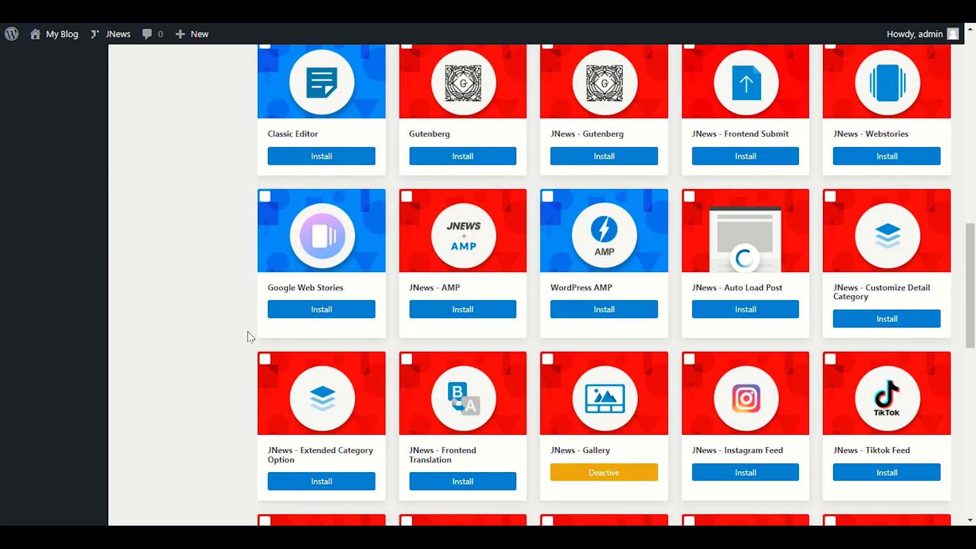
scroll(248, 332, up, 7)
scroll(249, 338, up, 8)
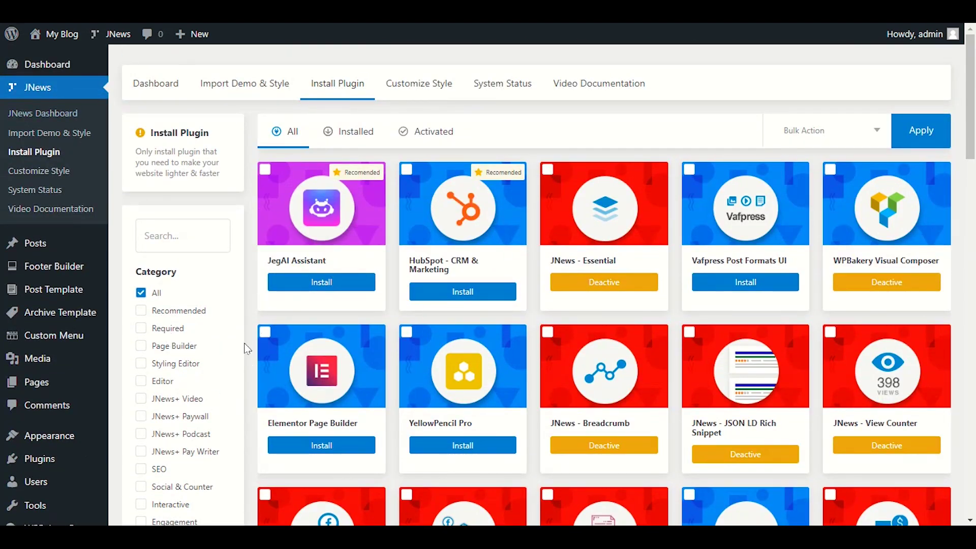
scroll(248, 348, down, 4)
scroll(248, 346, up, 4)
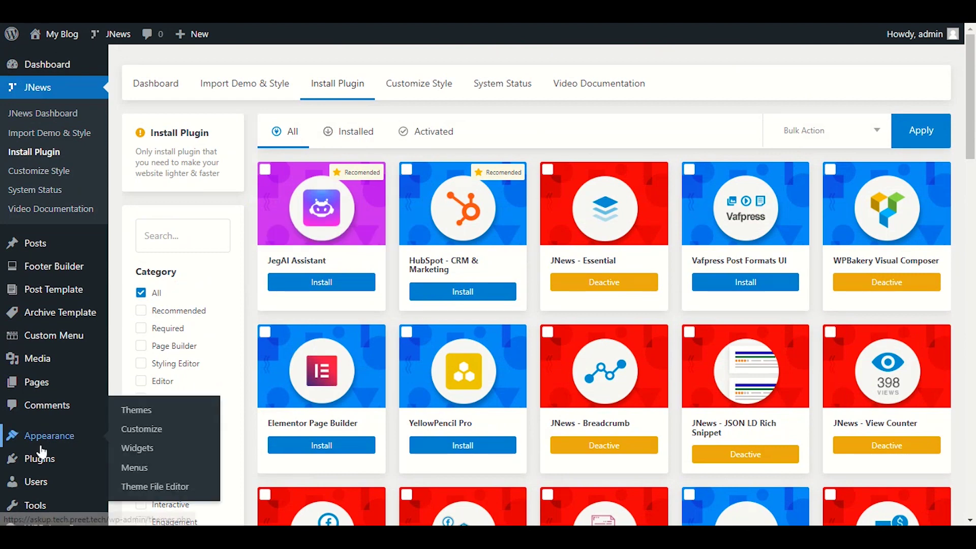
Step: Search the WordPress plugin directory for "form", then install and activate Contact Form 7
click(138, 467)
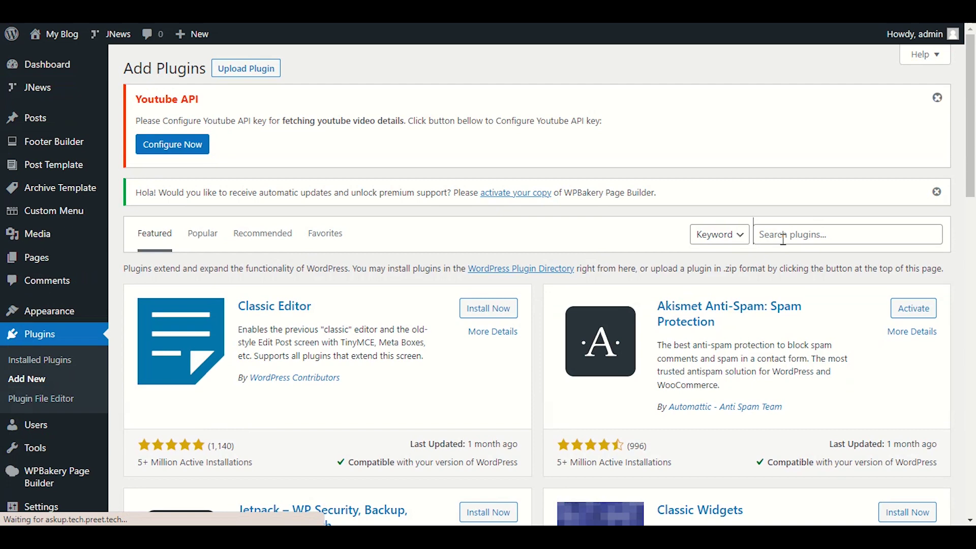
click(786, 234)
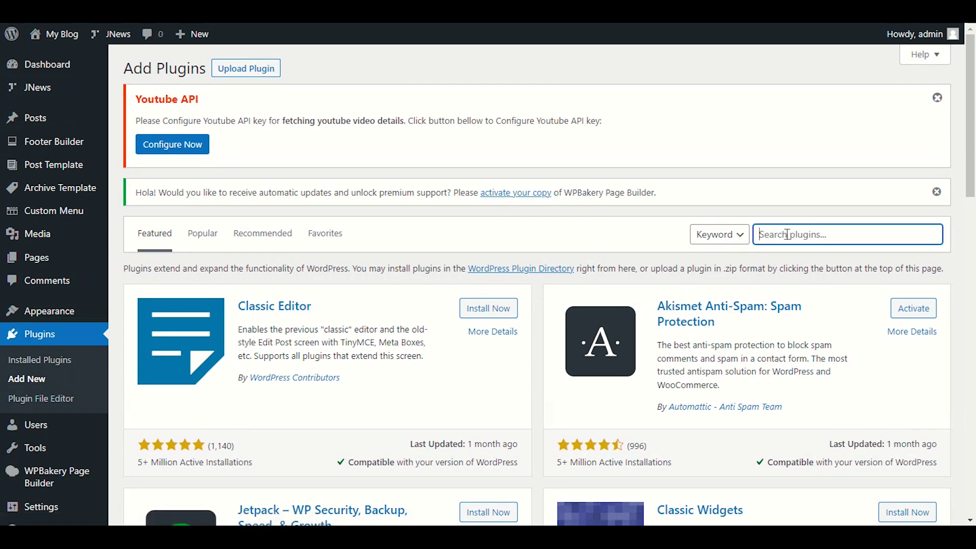
text(form)
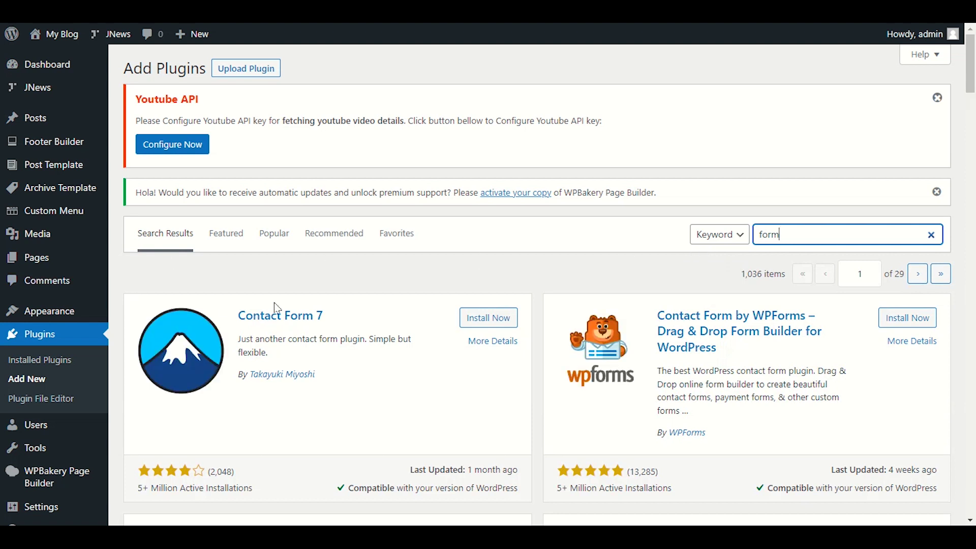
click(489, 319)
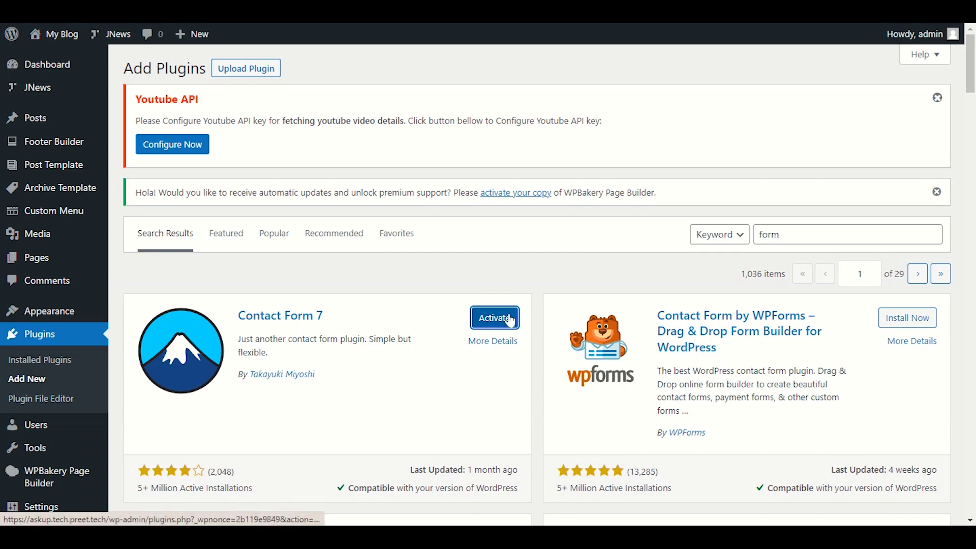
click(483, 321)
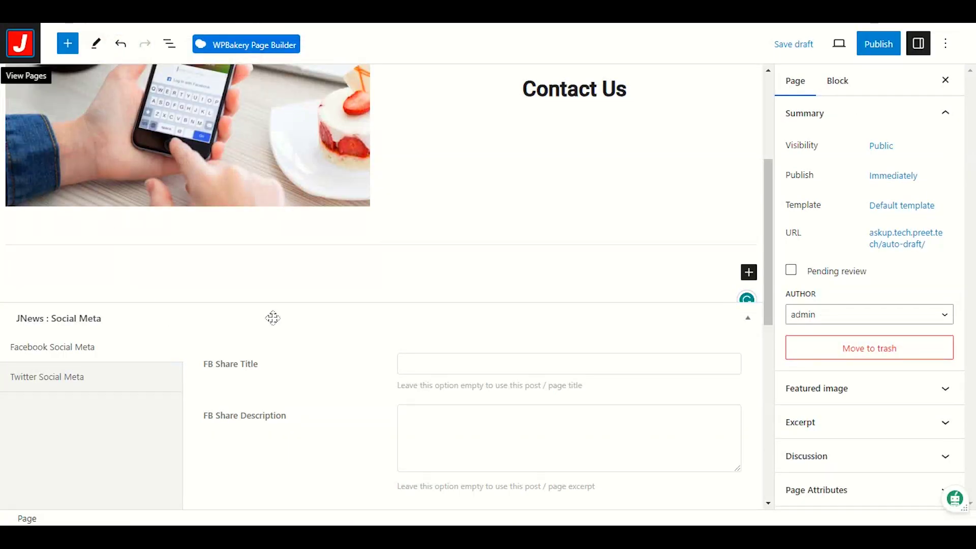
click(20, 43)
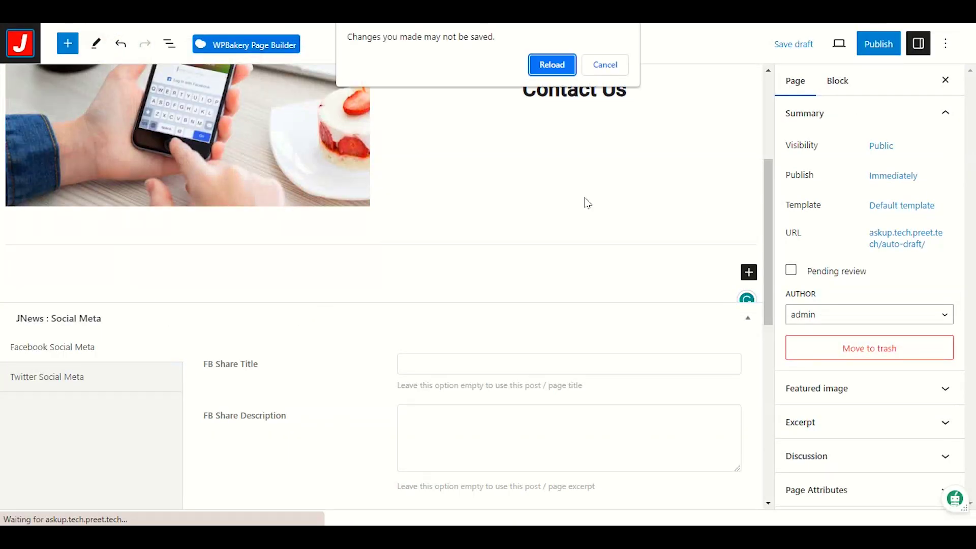
click(603, 65)
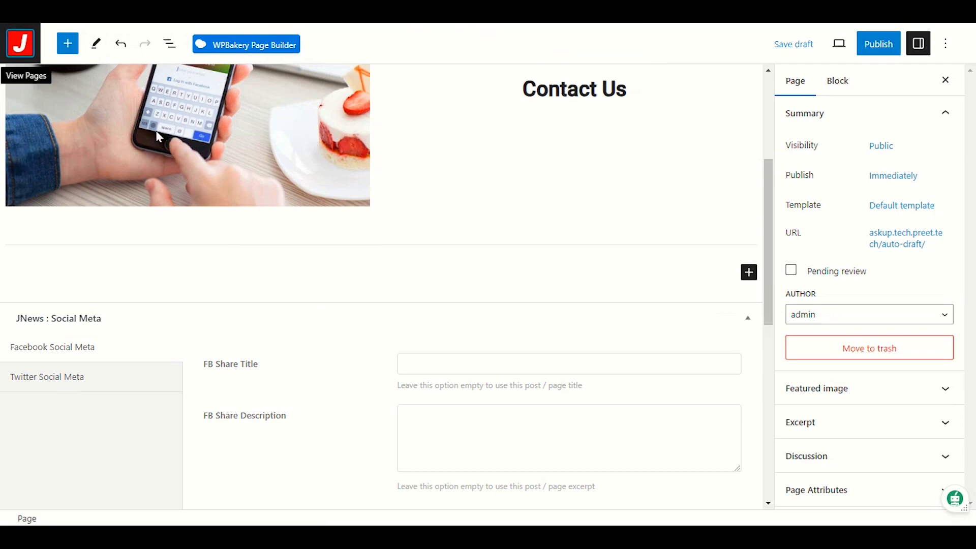
click(887, 43)
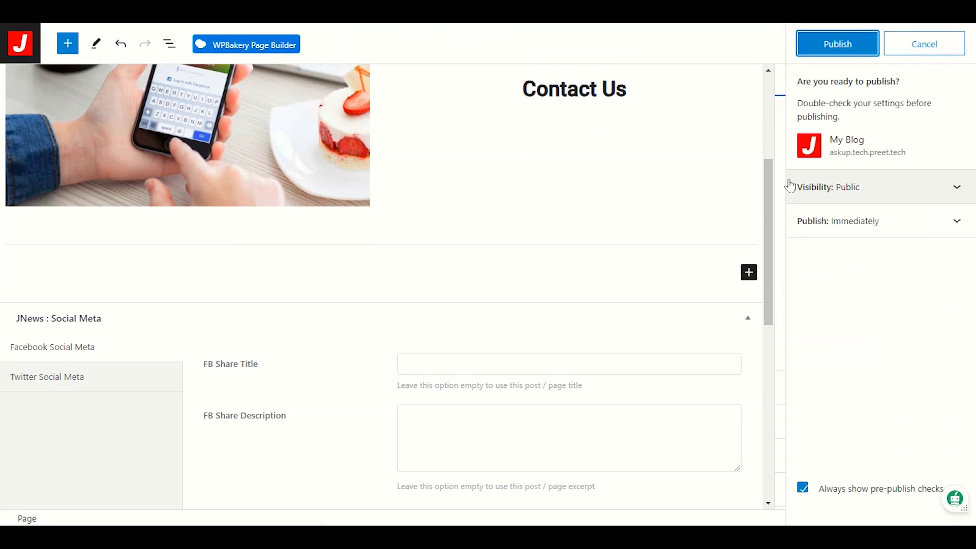
click(945, 44)
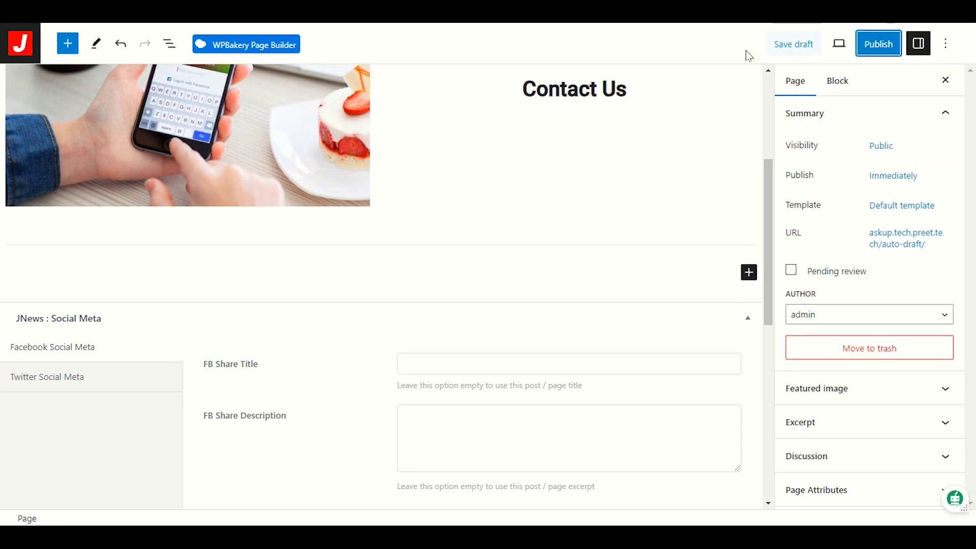
Step: Reload the page editor and add a Contact Form 7 block that uses Contact form 1 below the separator
key(F5)
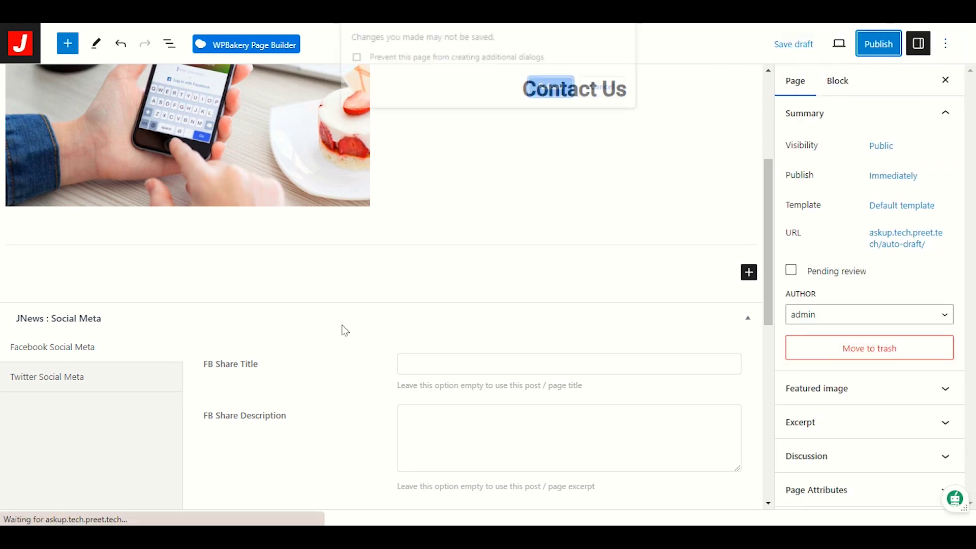
click(563, 92)
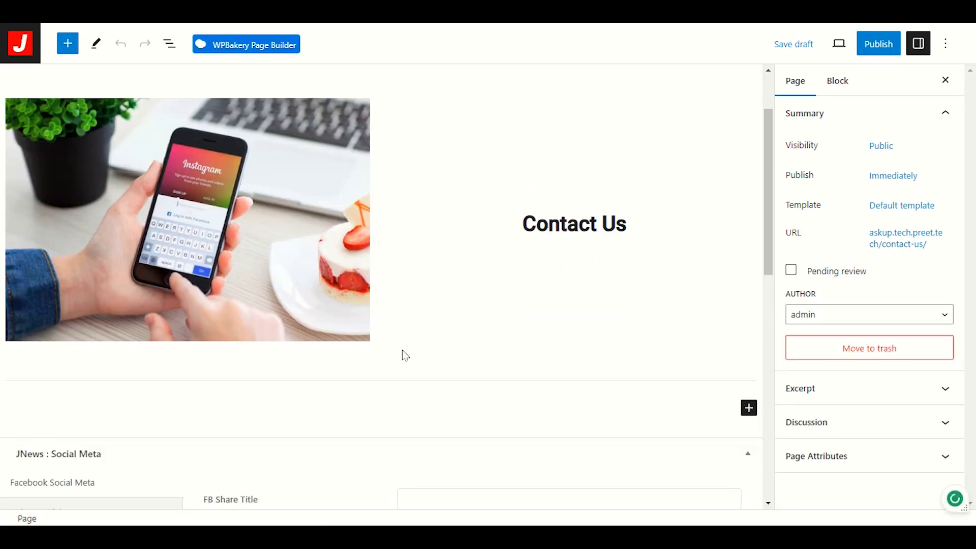
click(747, 409)
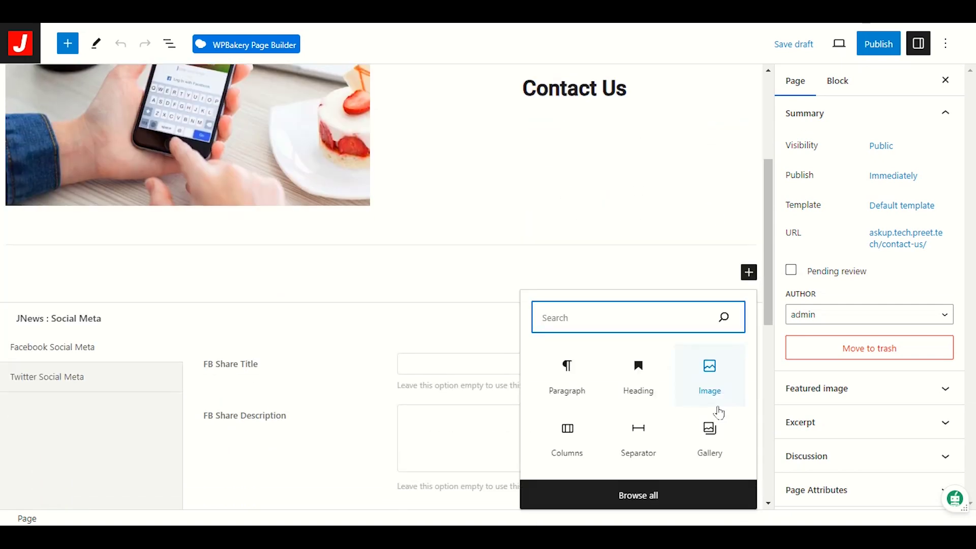
click(671, 492)
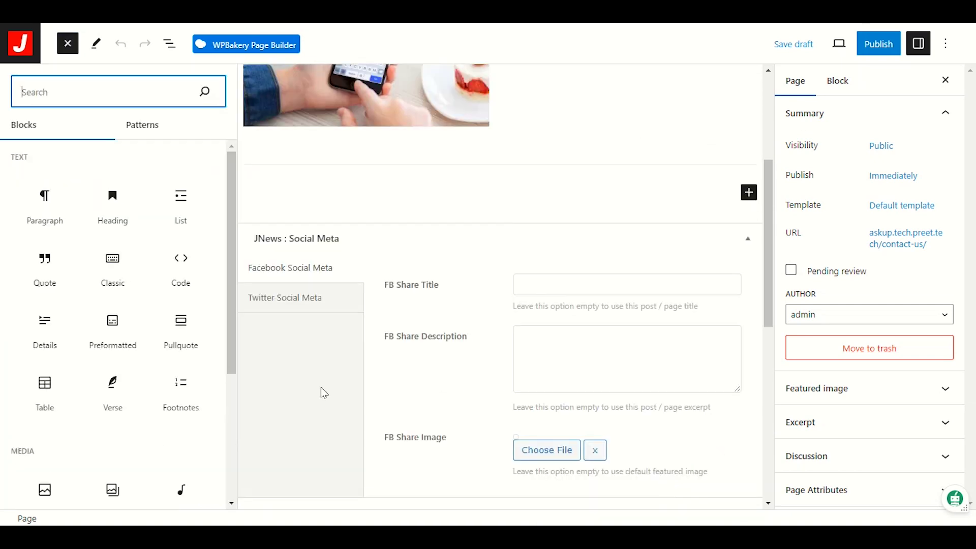
scroll(127, 304, down, 5)
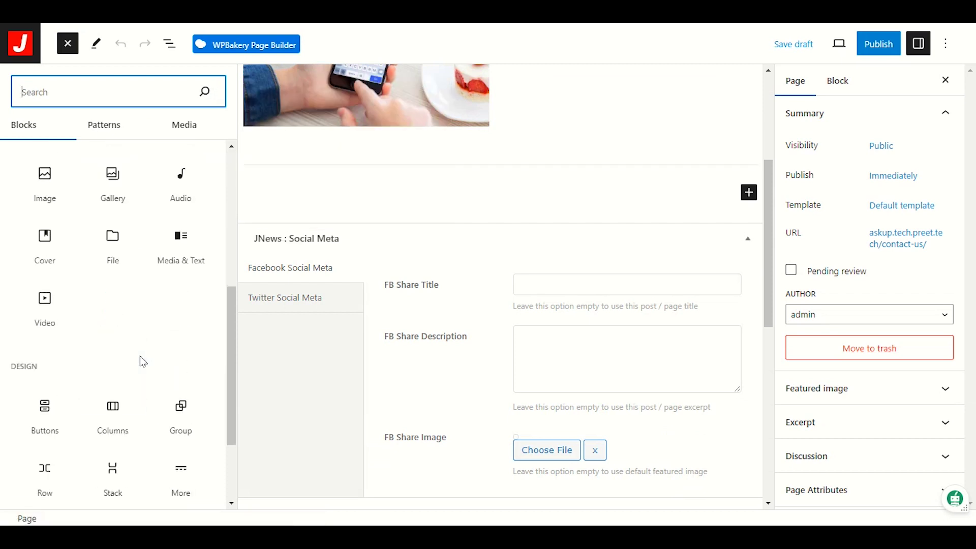
scroll(145, 285, down, 4)
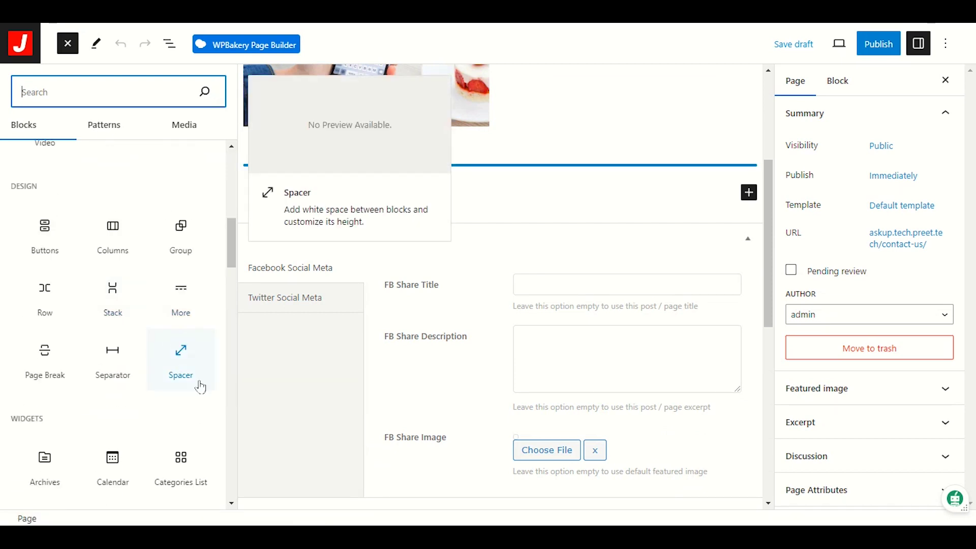
scroll(211, 396, down, 3)
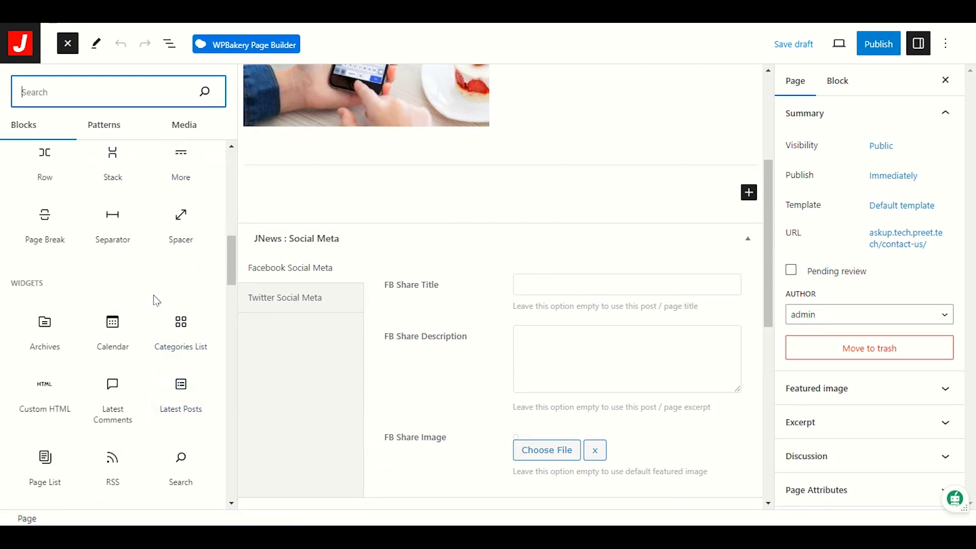
scroll(153, 305, down, 6)
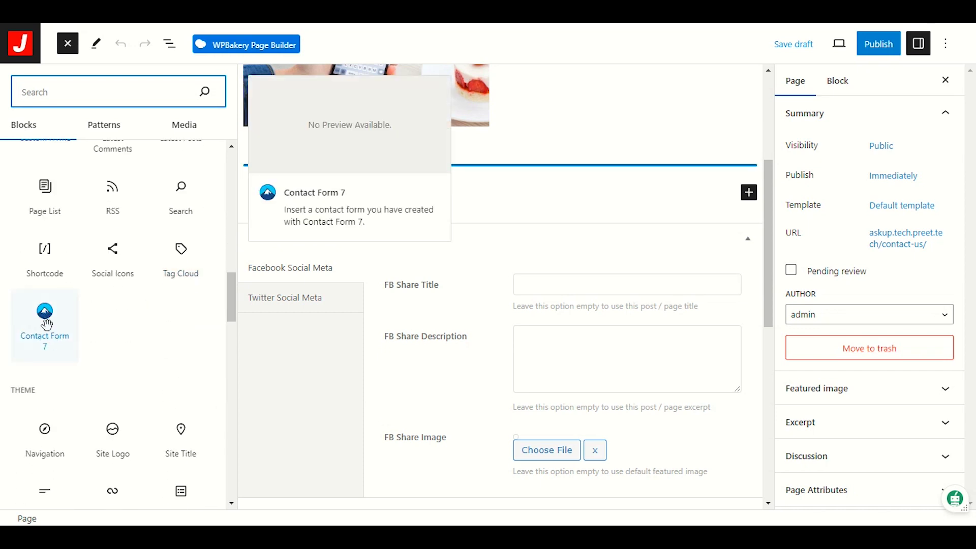
drag(50, 321, 339, 194)
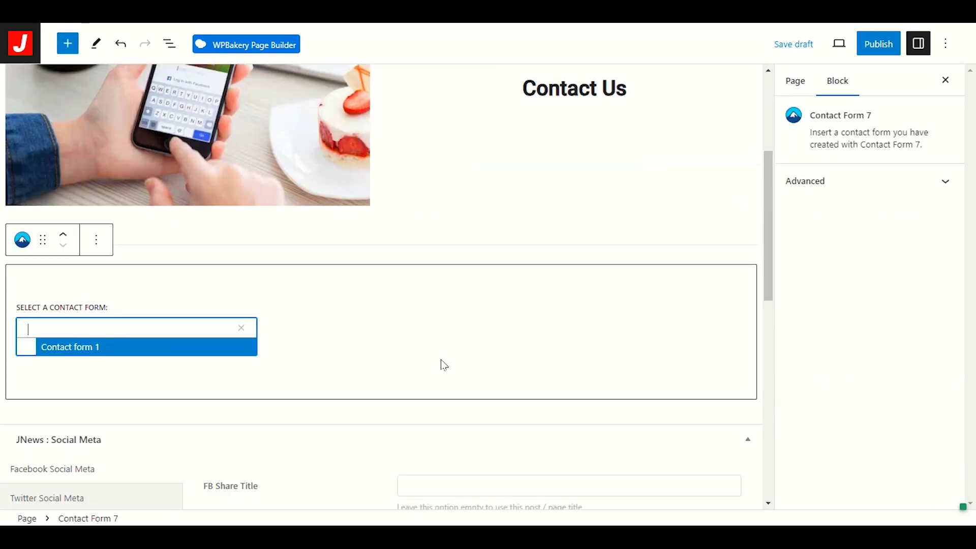
click(108, 349)
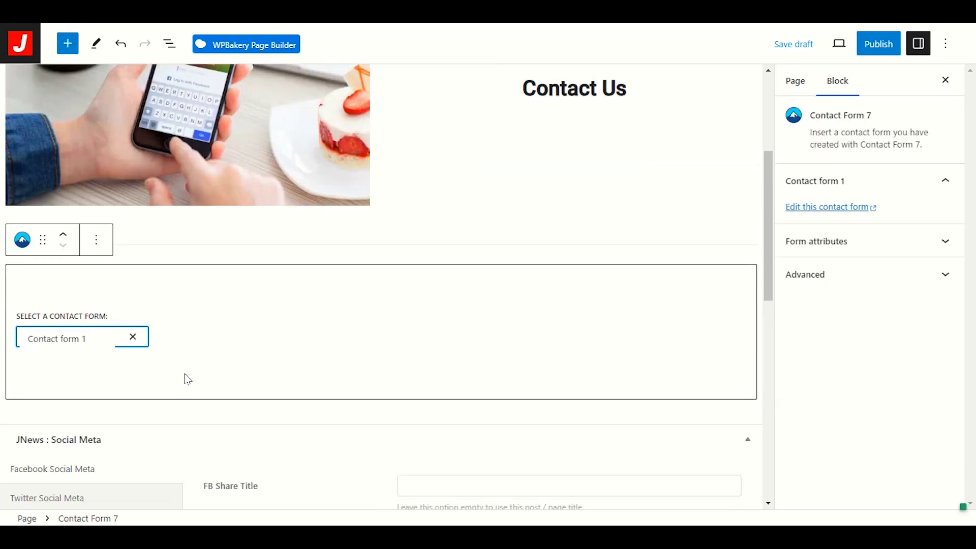
click(211, 339)
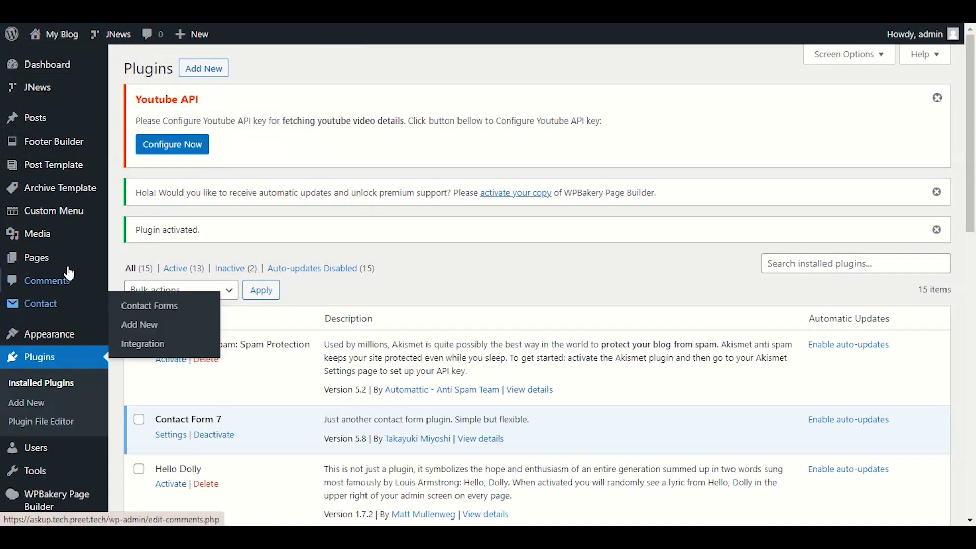
Step: In the site's admin tab, go to the Contact Forms list and open Contact form 1 for editing
mouse_move(34, 313)
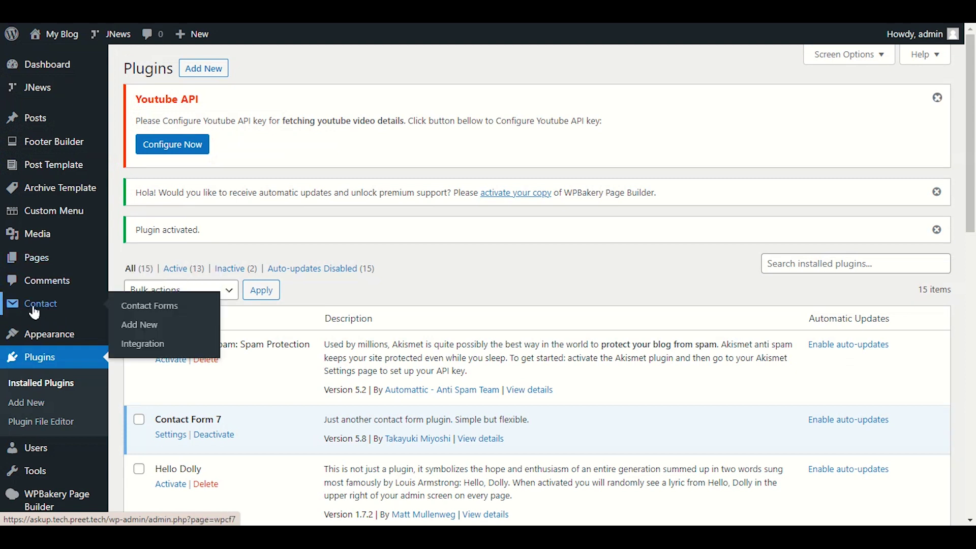
click(133, 306)
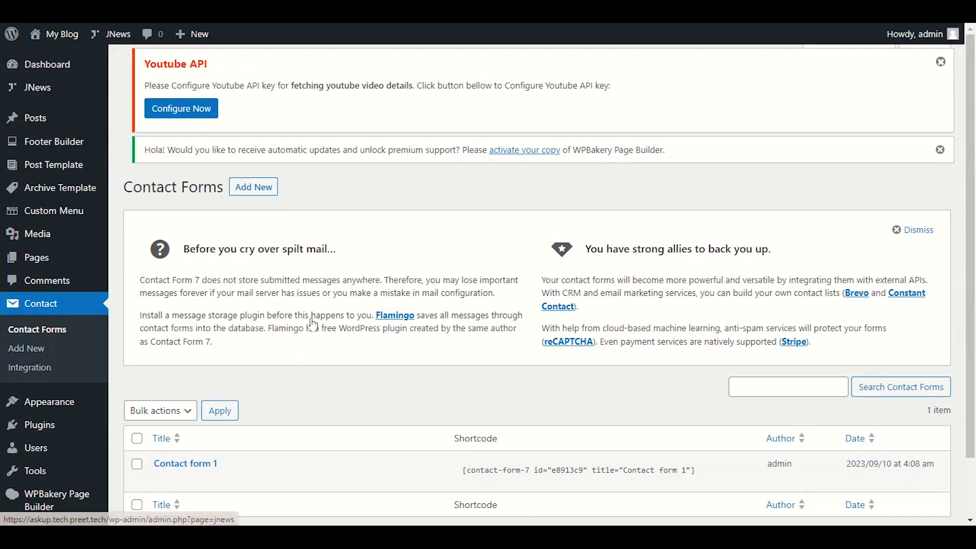
scroll(176, 401, down, 1)
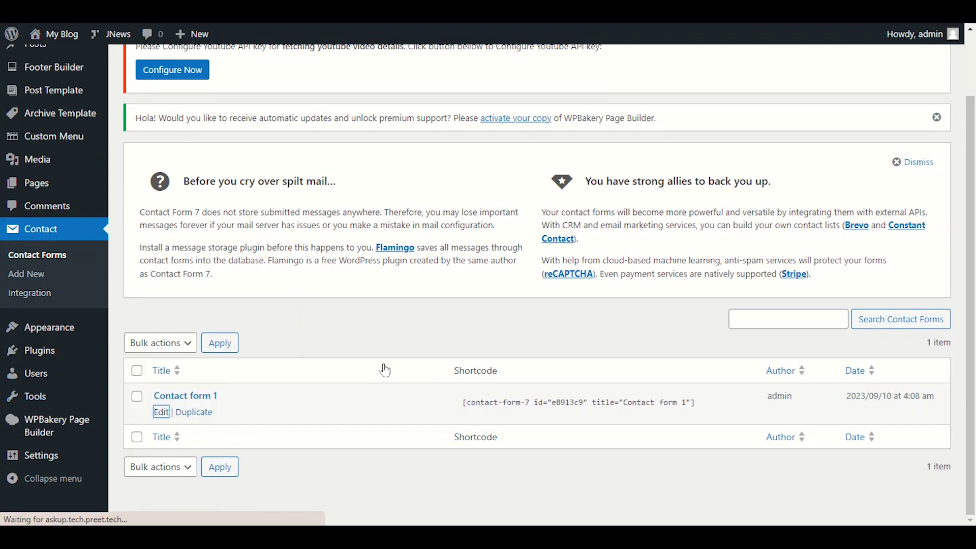
scroll(382, 364, down, 3)
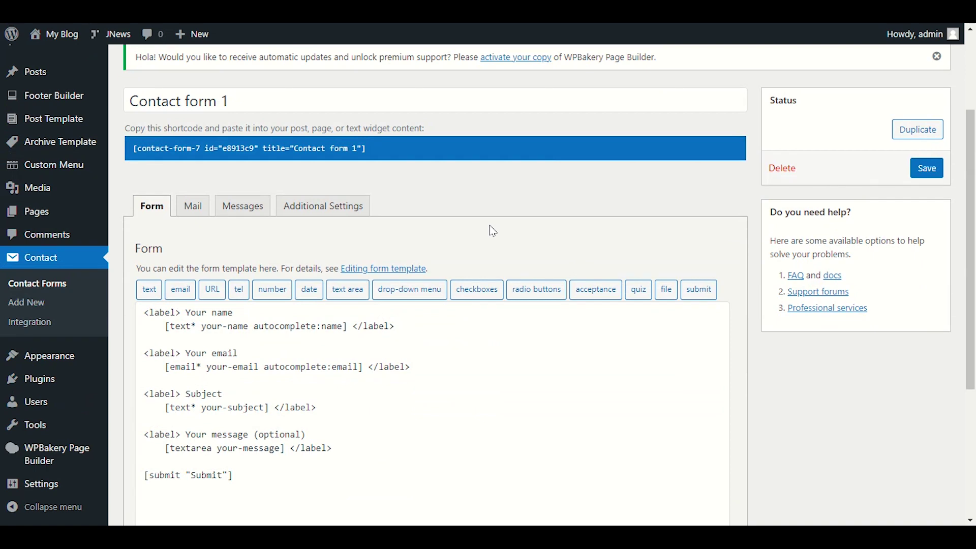
Step: Examine Contact form 1's form template, messages and additional settings, then return to the form template
scroll(492, 396, down, 5)
scroll(488, 393, up, 7)
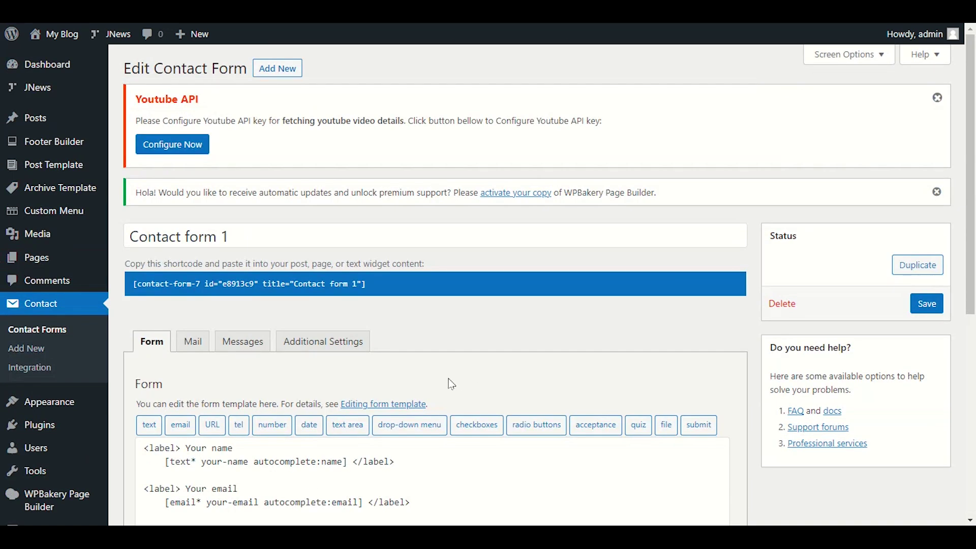
scroll(451, 384, down, 4)
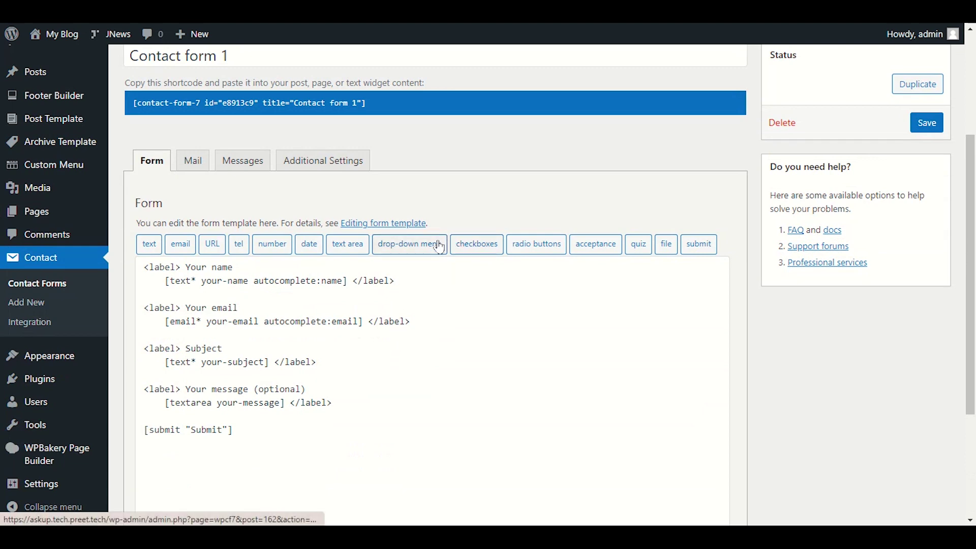
scroll(488, 302, up, 4)
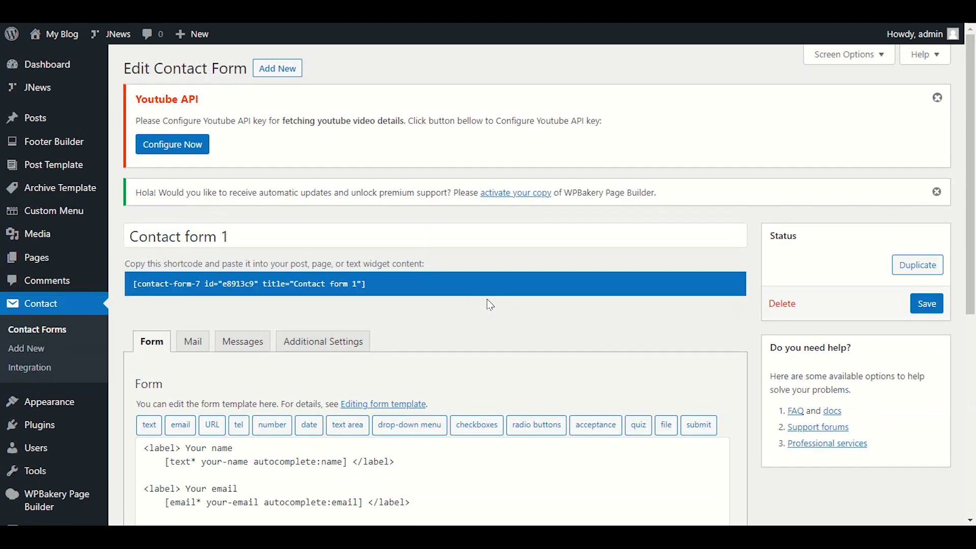
scroll(490, 305, down, 5)
click(232, 124)
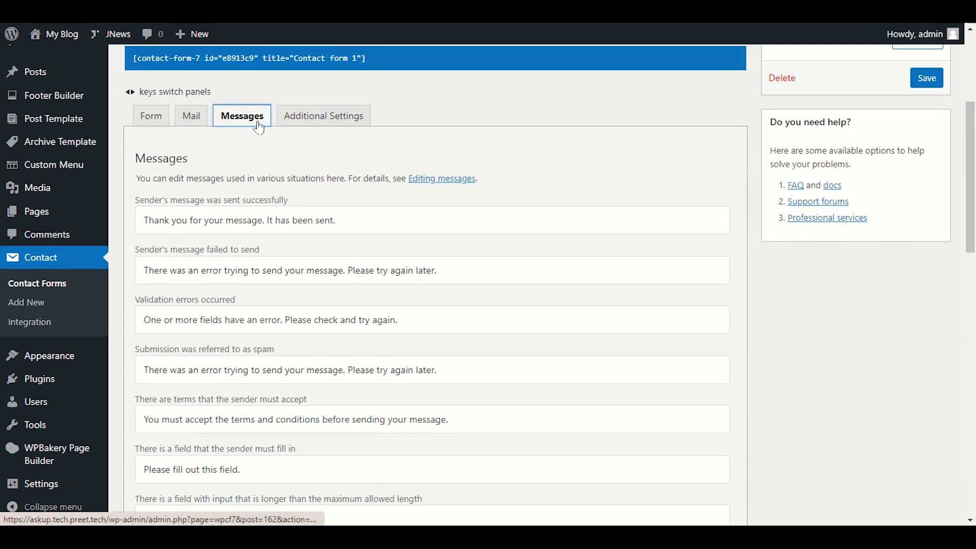
click(320, 116)
click(135, 223)
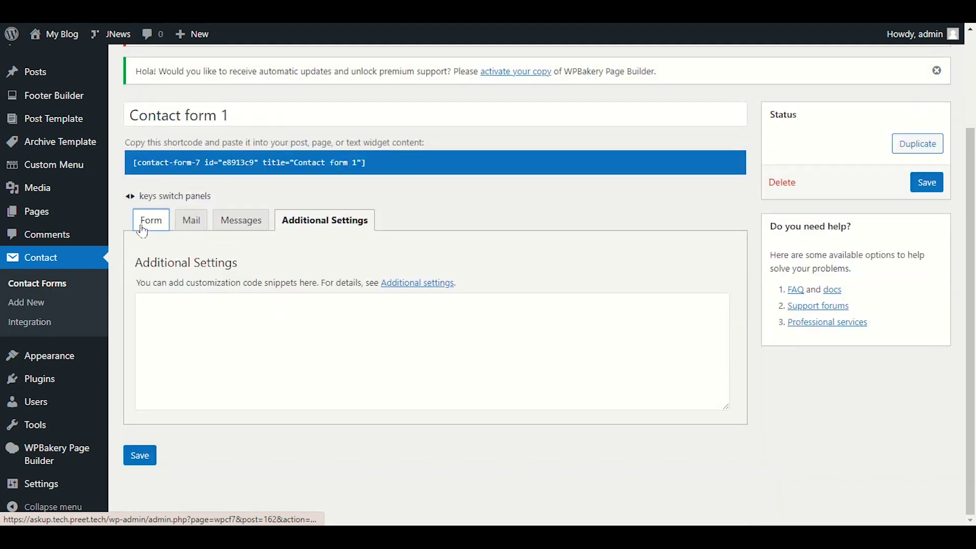
scroll(388, 288, down, 4)
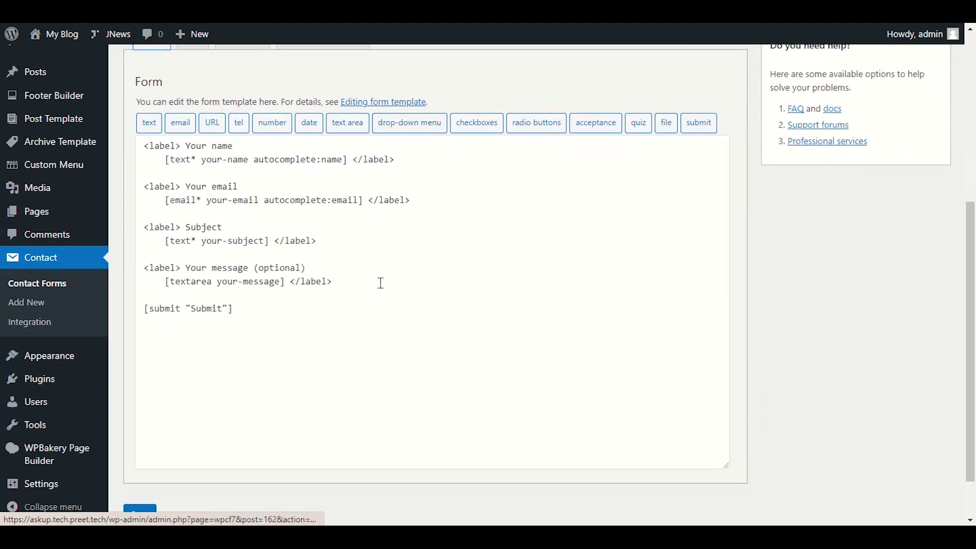
Step: Go through the name, email, subject and message labels in the form template and save Contact form 1
click(240, 187)
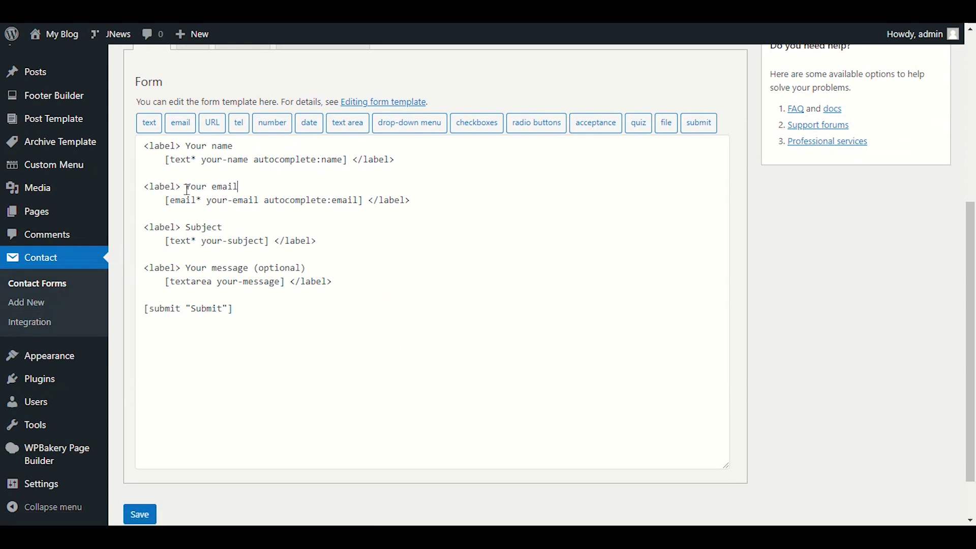
shift+click(186, 187)
click(238, 148)
shift+click(187, 147)
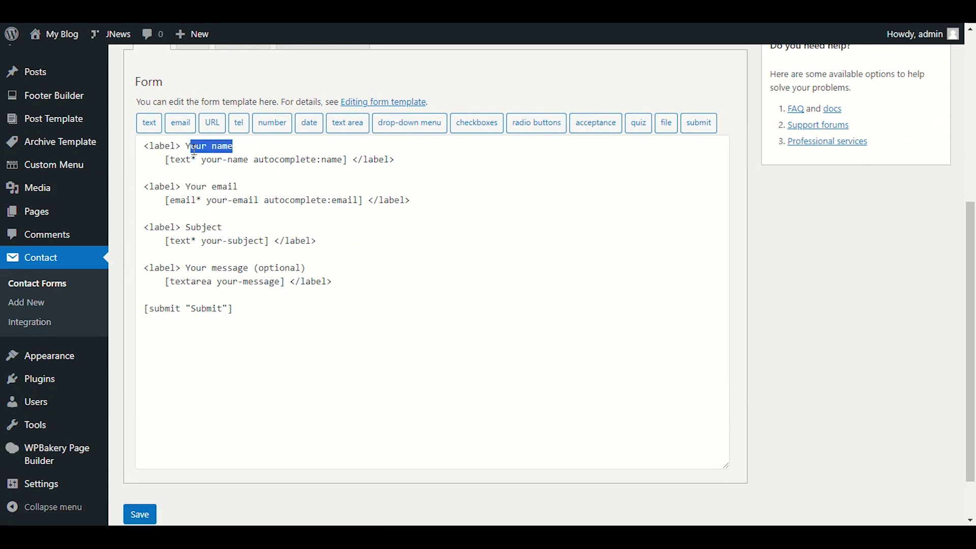
click(245, 186)
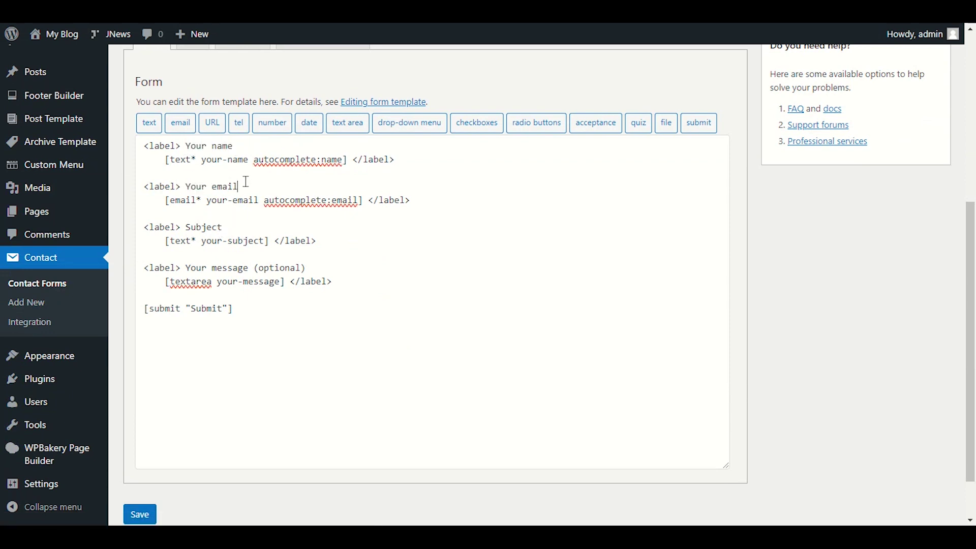
shift+click(191, 184)
click(232, 229)
shift+click(196, 227)
click(242, 265)
click(147, 514)
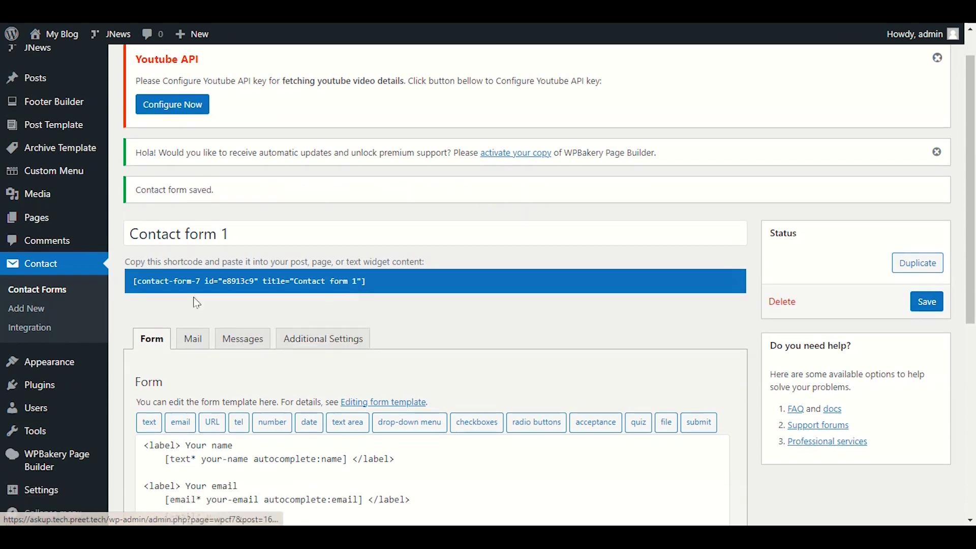
Step: Back in the page editor, reselect Contact form 1 in the Contact Form 7 block and publish the page
click(263, 222)
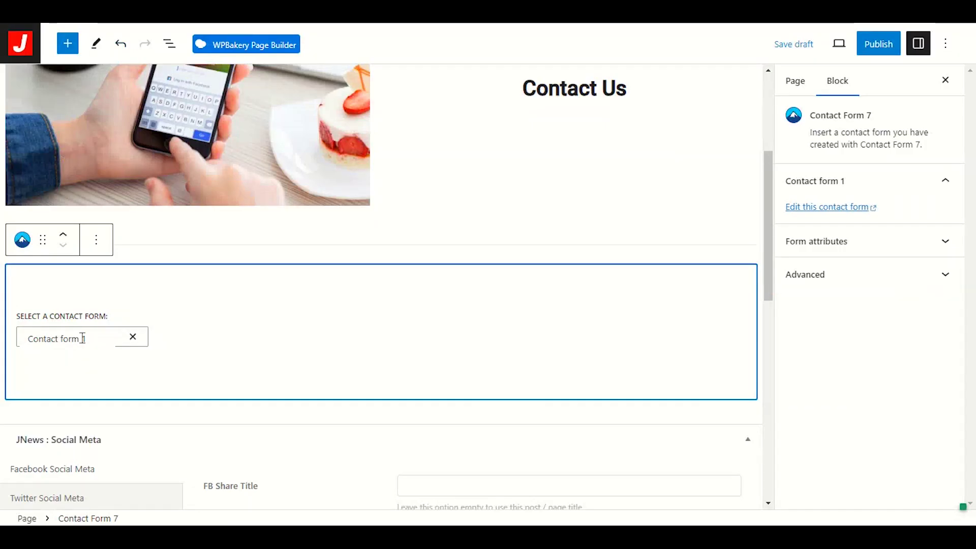
click(82, 338)
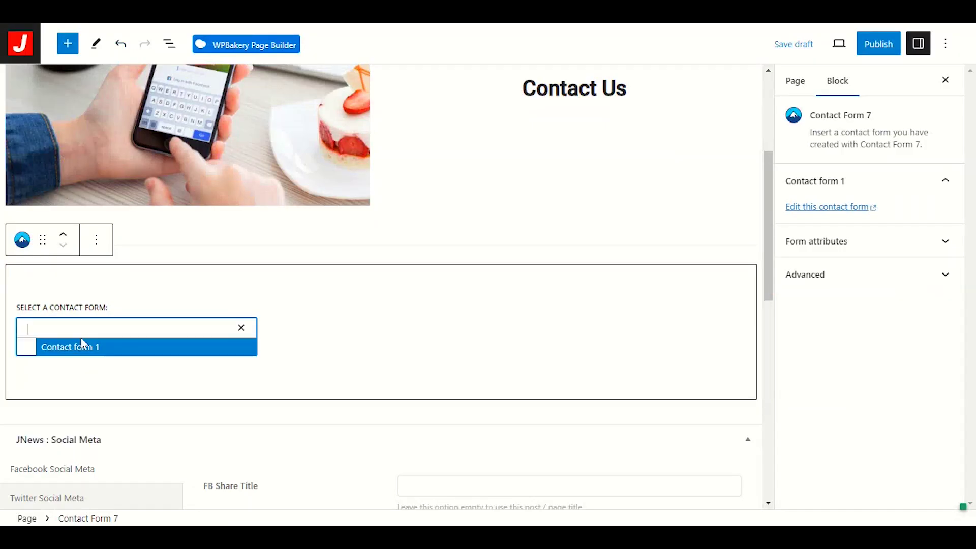
click(83, 349)
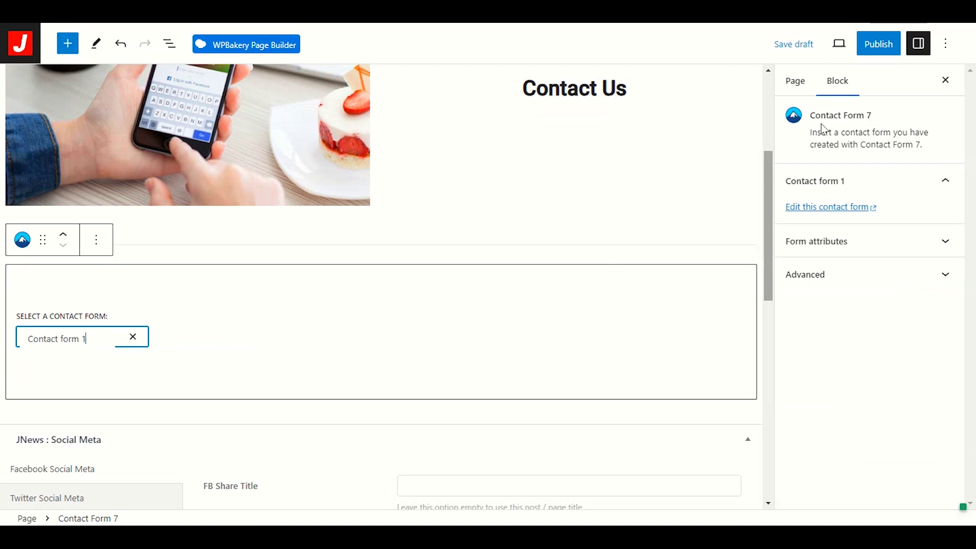
click(881, 44)
click(871, 48)
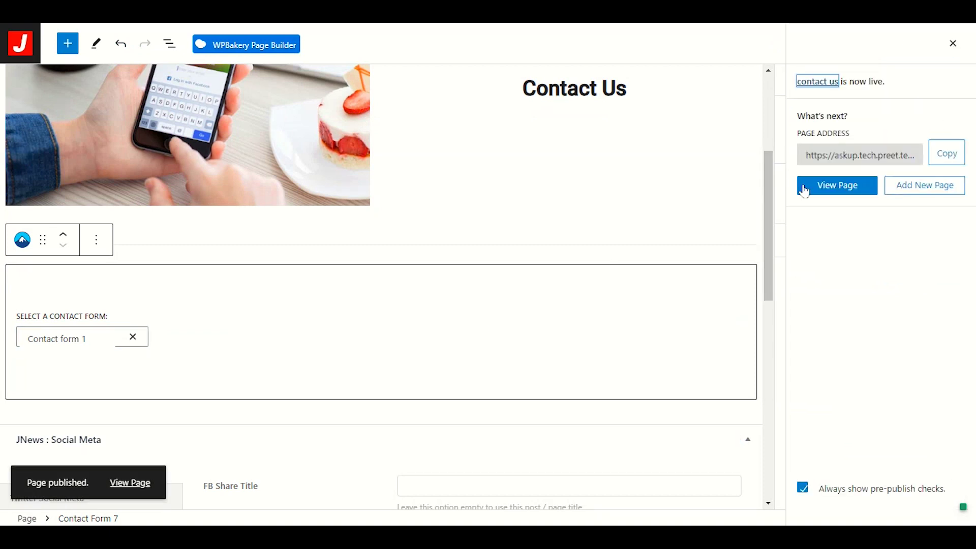
Step: View the published contact us page and check its image, heading, separator and the contact form's input fields
click(820, 194)
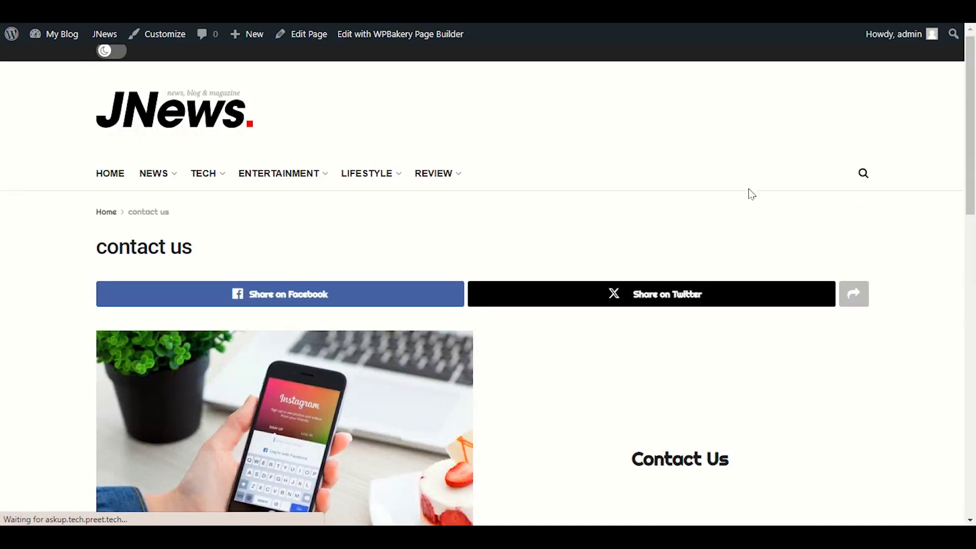
scroll(751, 194, down, 7)
scroll(480, 354, down, 4)
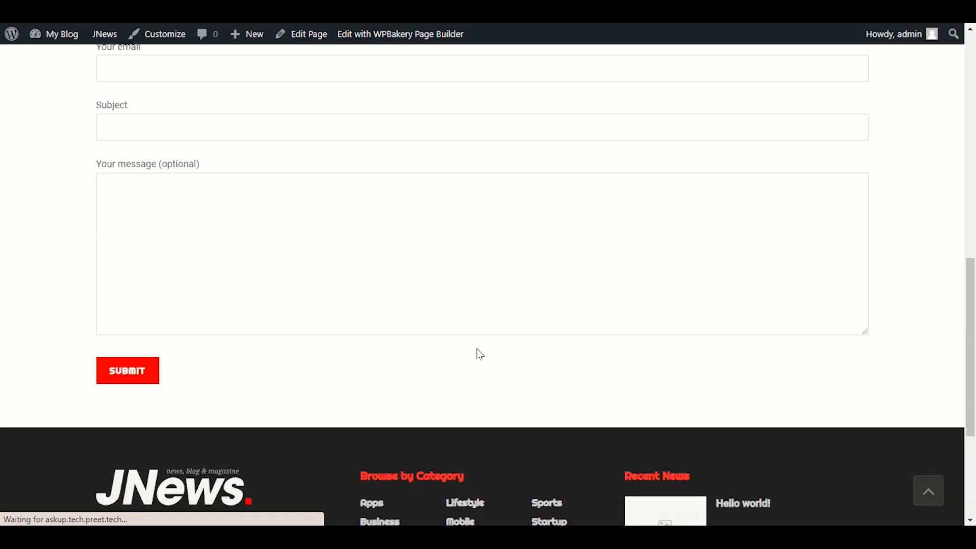
scroll(477, 353, up, 8)
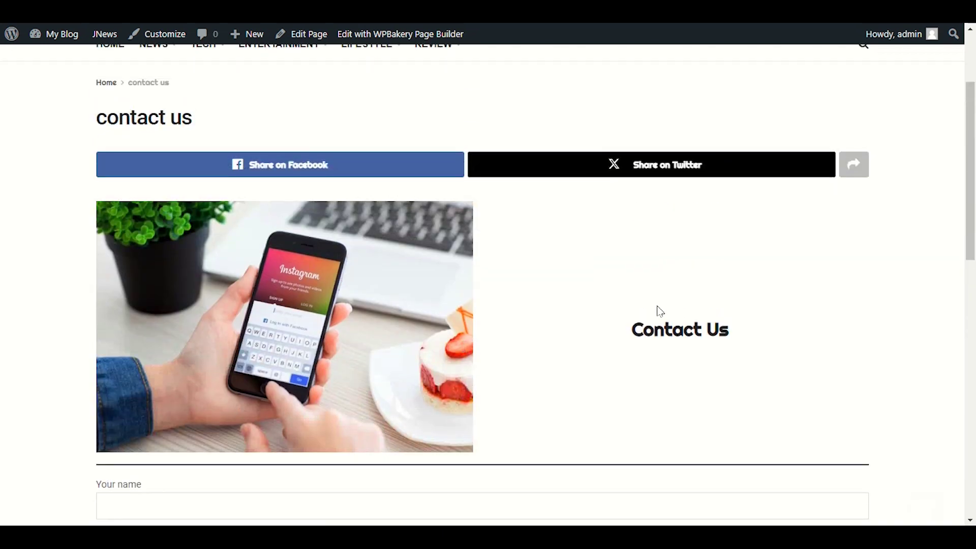
scroll(656, 309, down, 6)
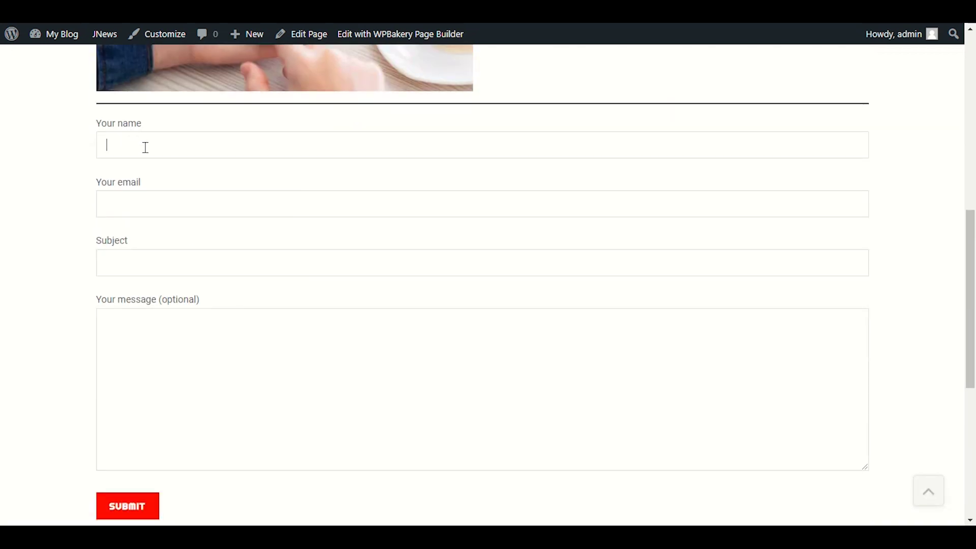
click(159, 199)
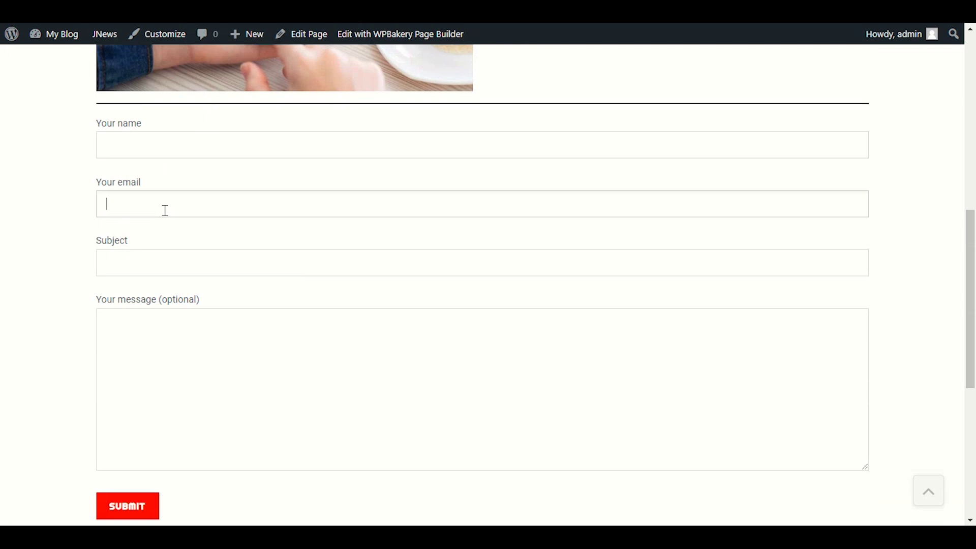
click(207, 258)
click(318, 327)
scroll(307, 318, up, 9)
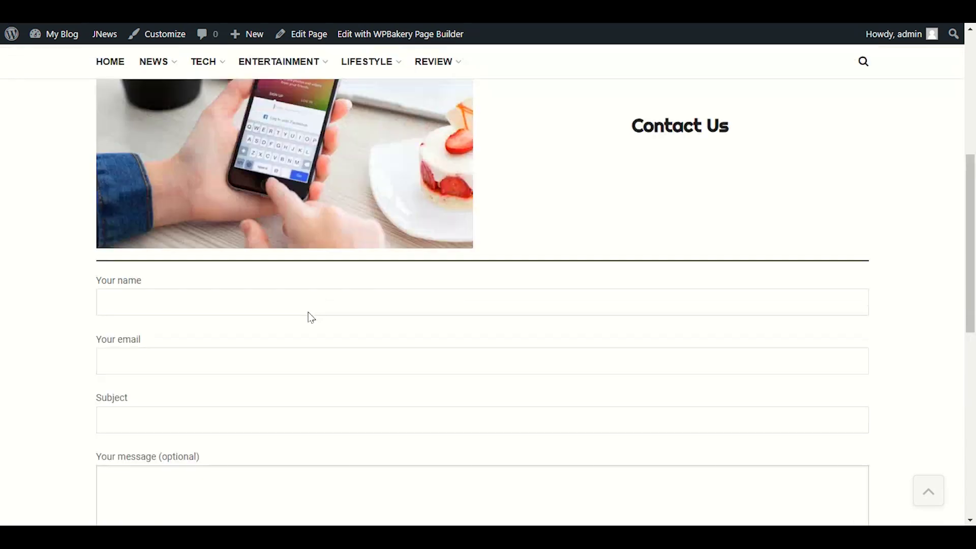
Step: Check the layout of the published contact us page from the image row down through the contact form
scroll(283, 292, down, 5)
scroll(284, 294, down, 4)
scroll(275, 266, up, 6)
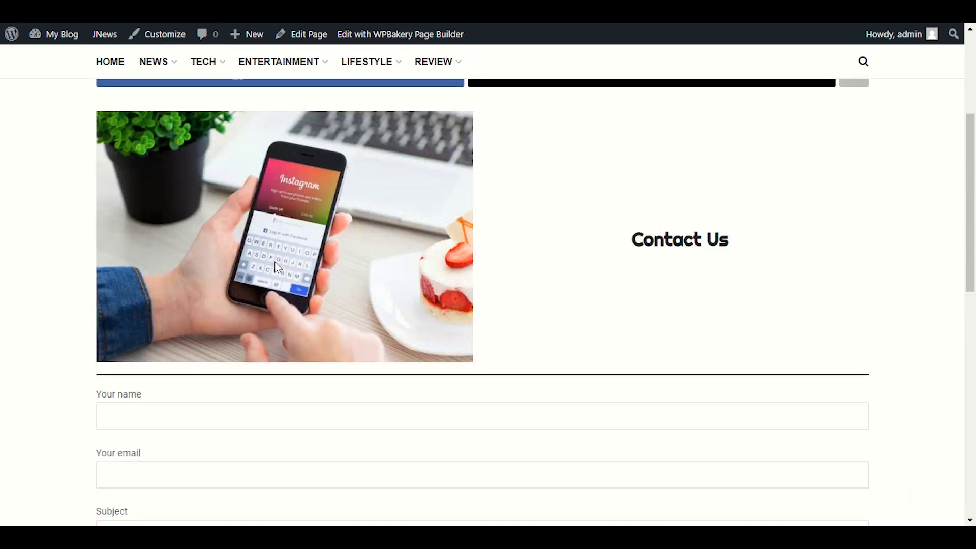
scroll(283, 266, down, 3)
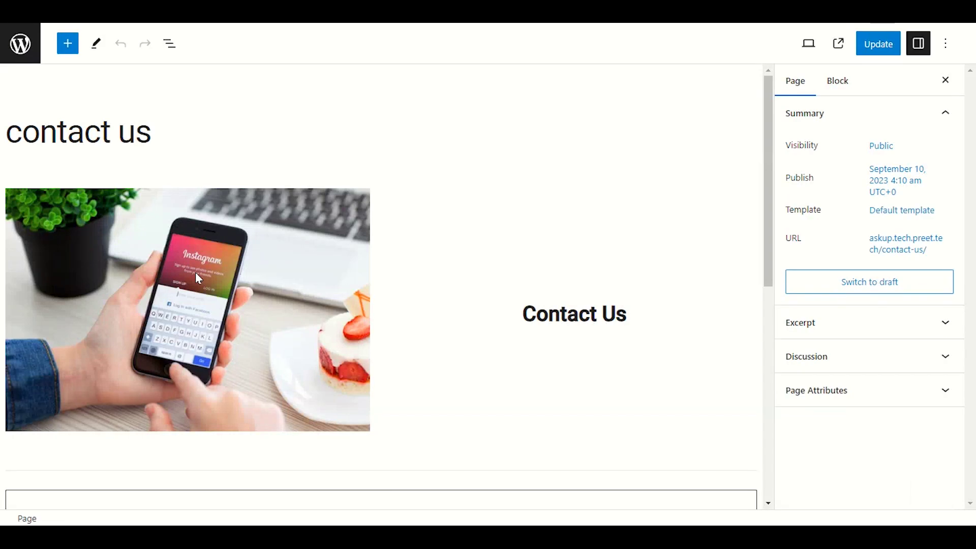
Step: Insert a Spacer block between the image and heading row and the separator, and update the page
scroll(196, 271, down, 3)
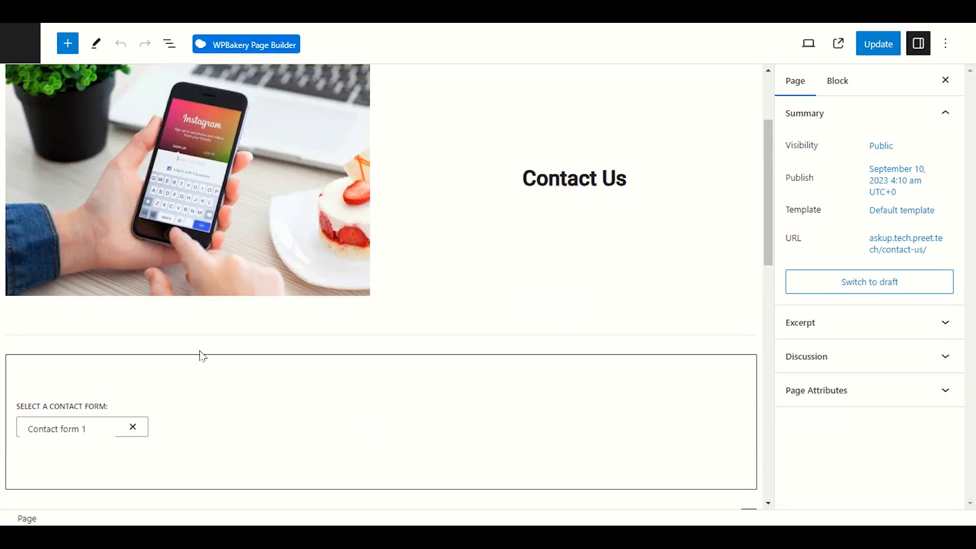
click(300, 332)
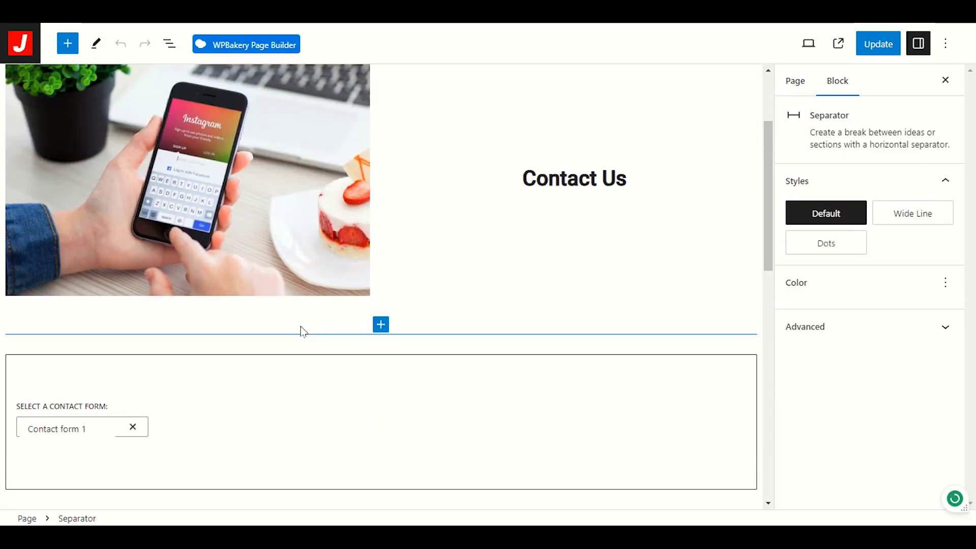
click(382, 324)
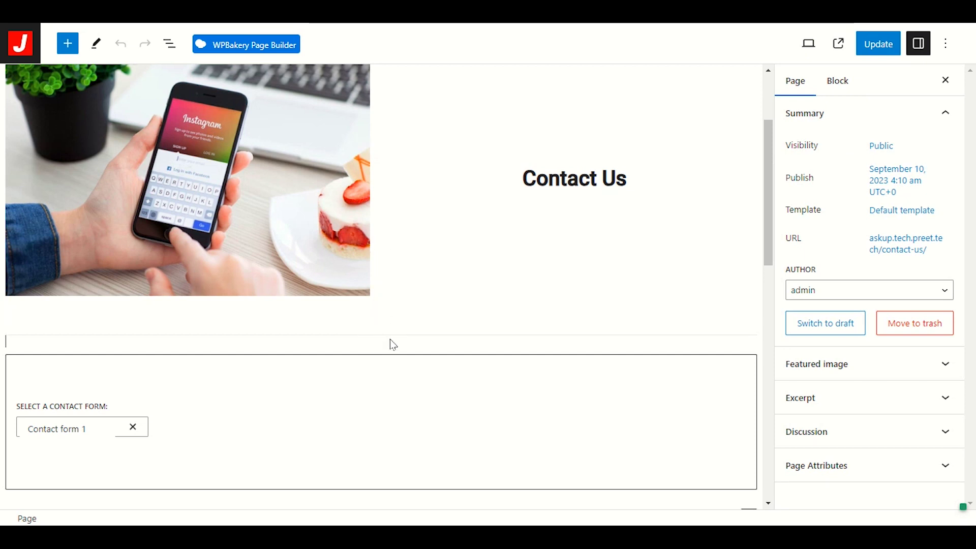
mouse_move(381, 328)
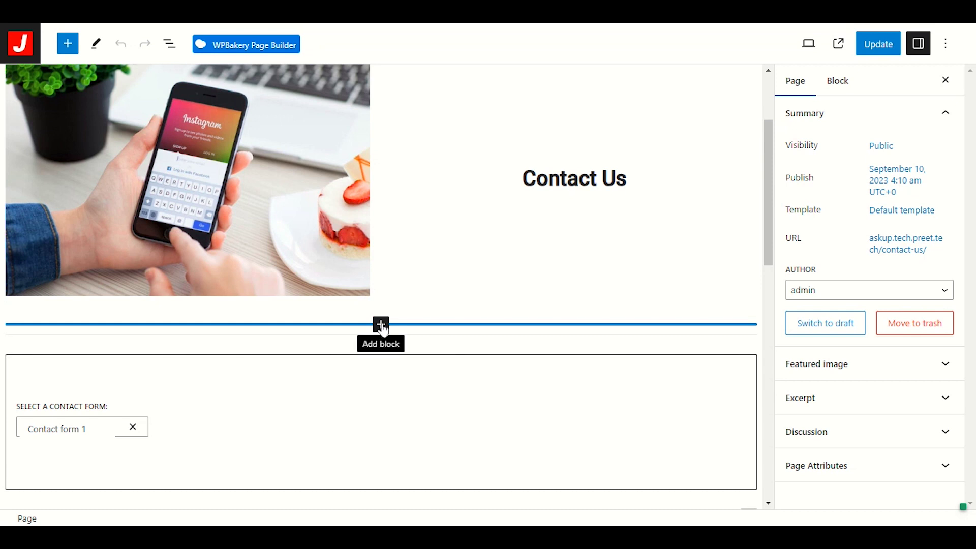
click(384, 330)
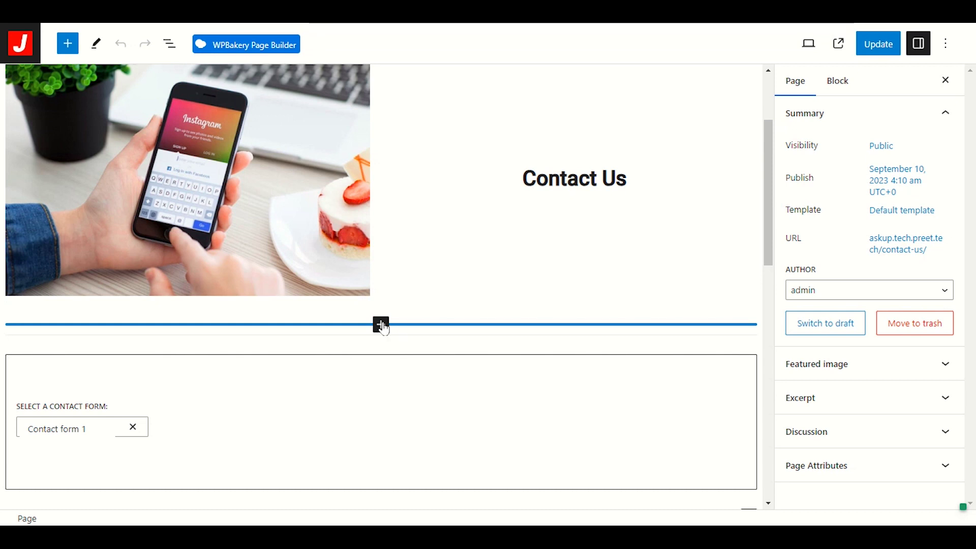
click(382, 326)
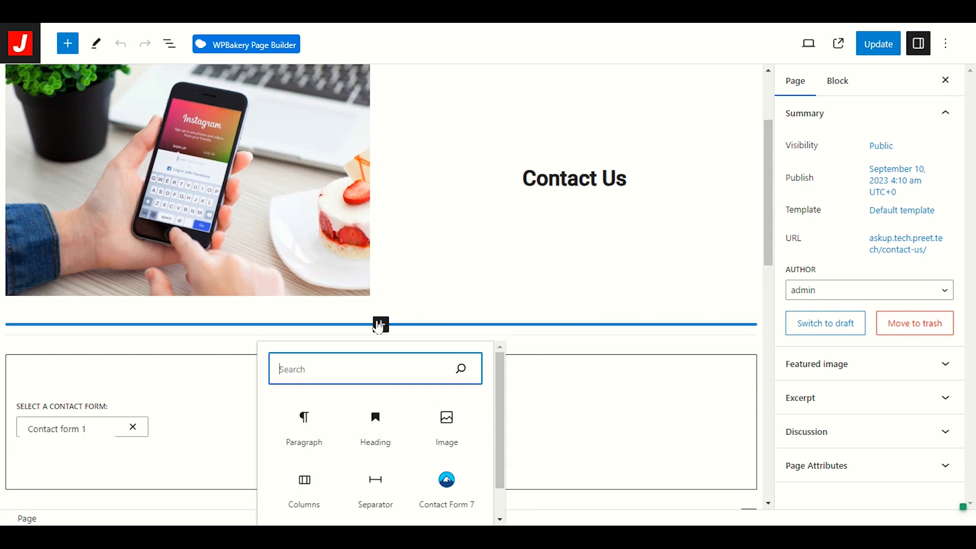
scroll(406, 426, down, 1)
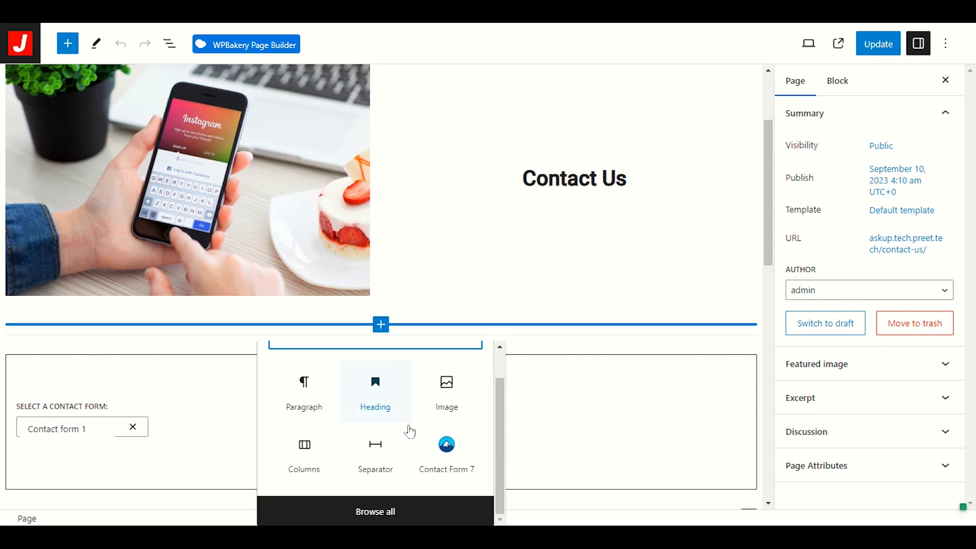
click(429, 512)
scroll(114, 356, down, 4)
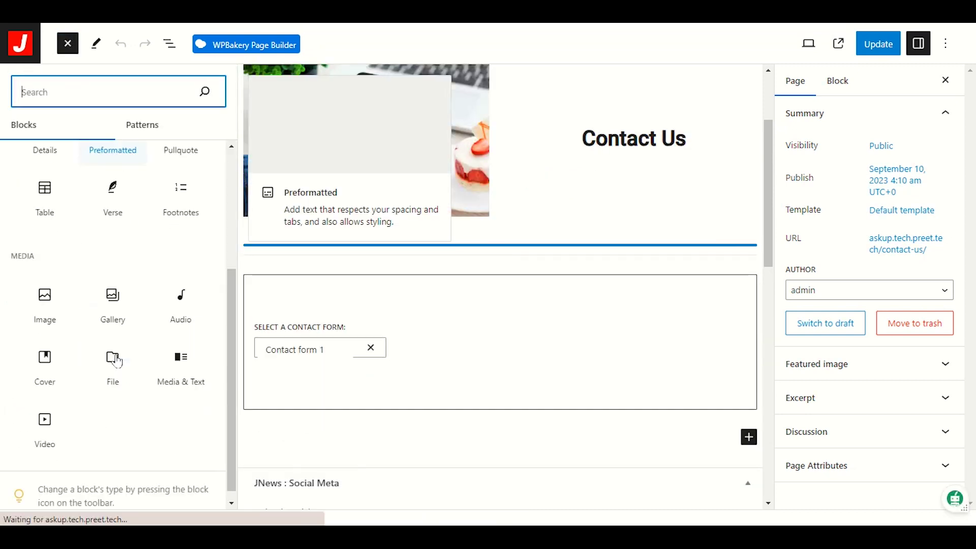
scroll(117, 361, up, 4)
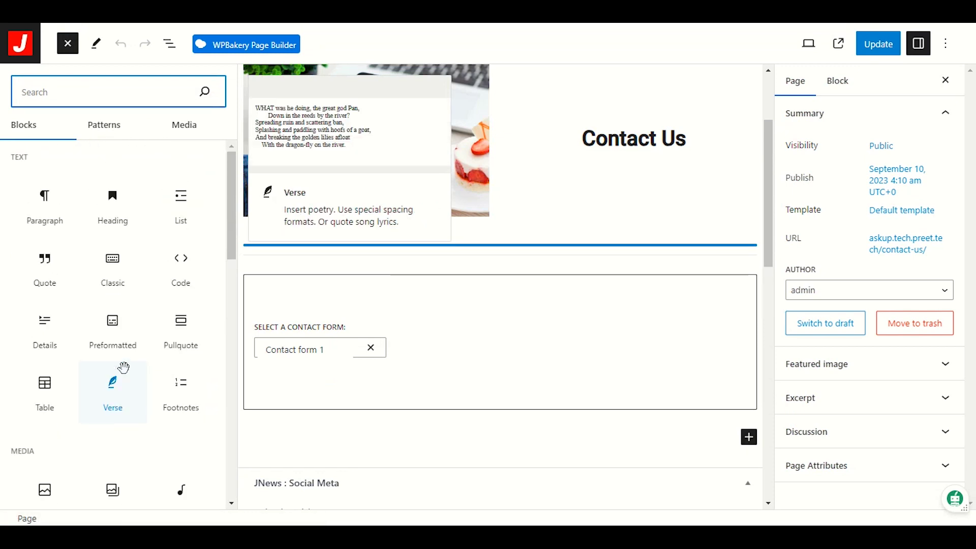
scroll(125, 371, down, 5)
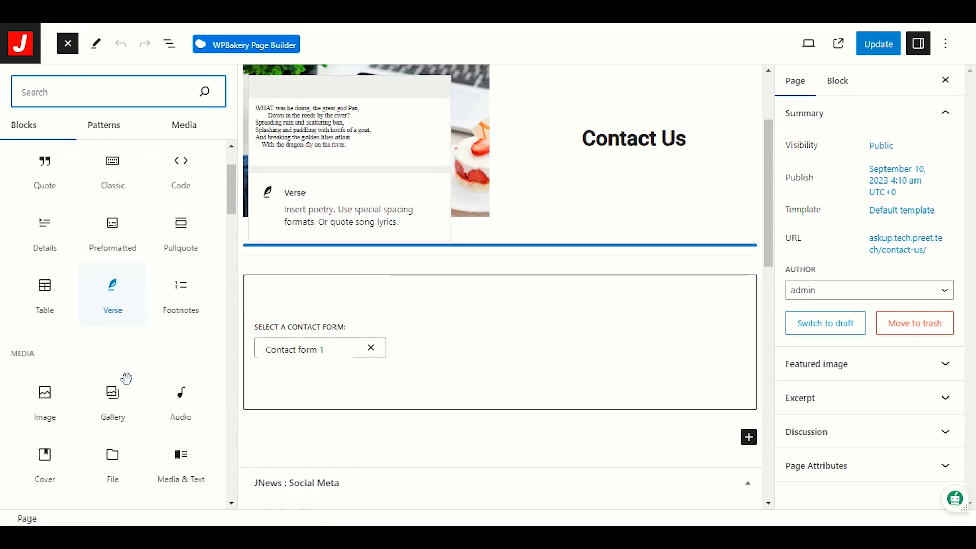
scroll(126, 379, down, 5)
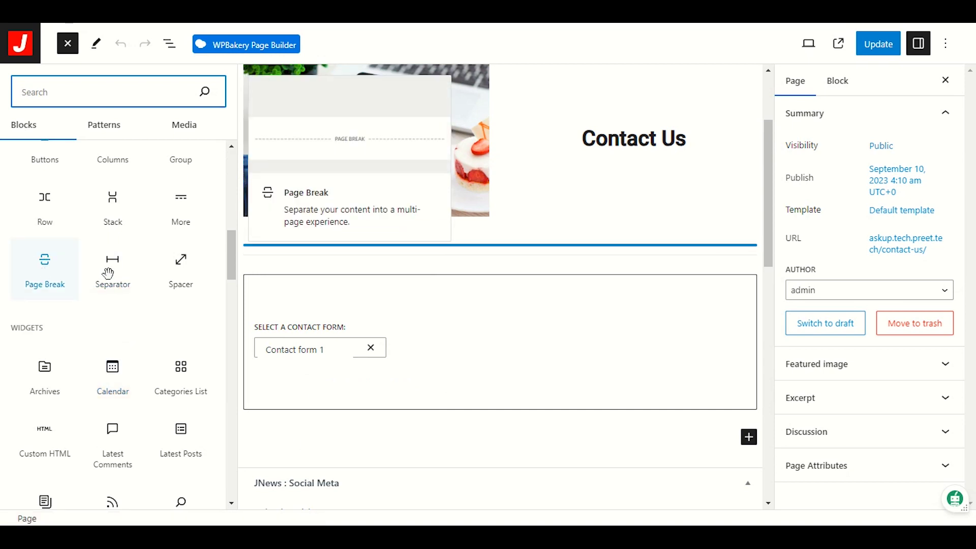
click(182, 272)
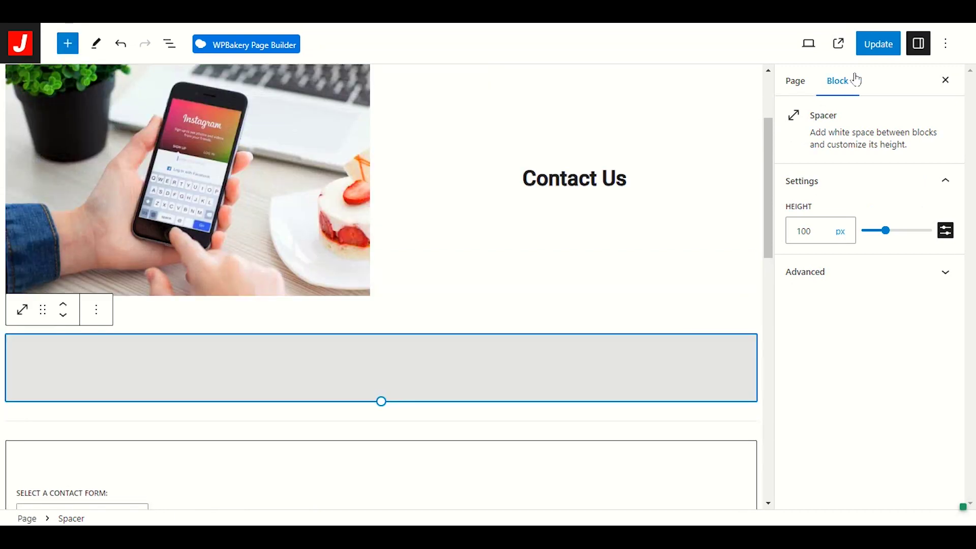
click(874, 44)
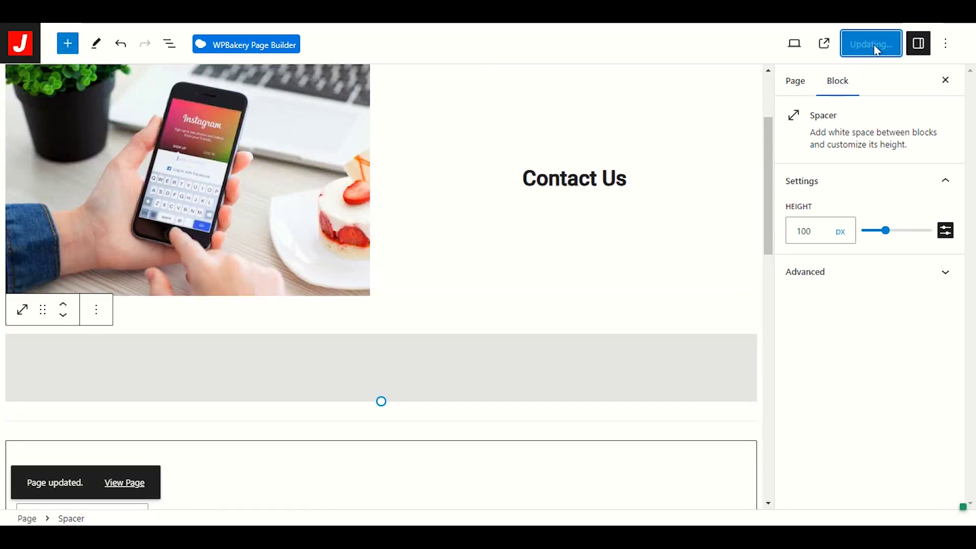
Step: View the updated contact us page and check the space between the image and the separator above the form
click(126, 485)
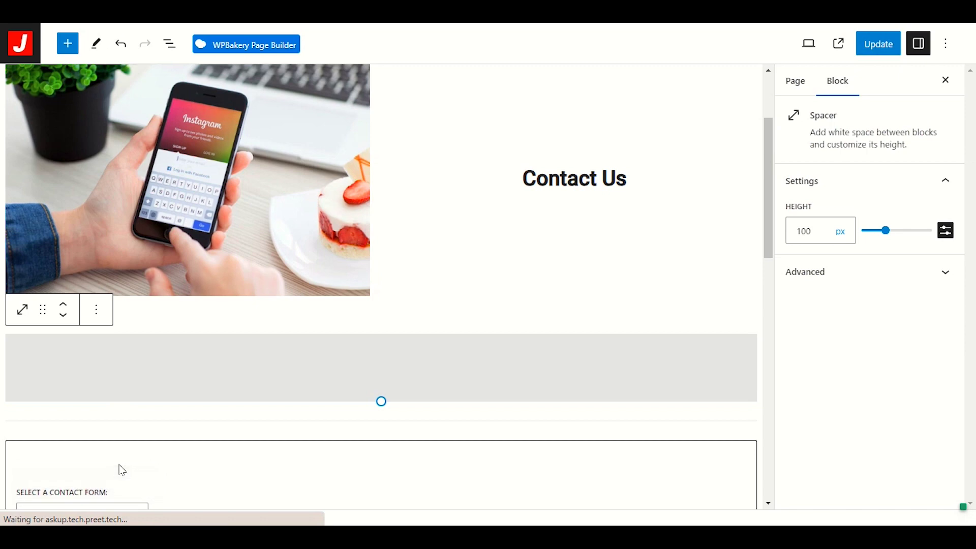
scroll(87, 468, down, 4)
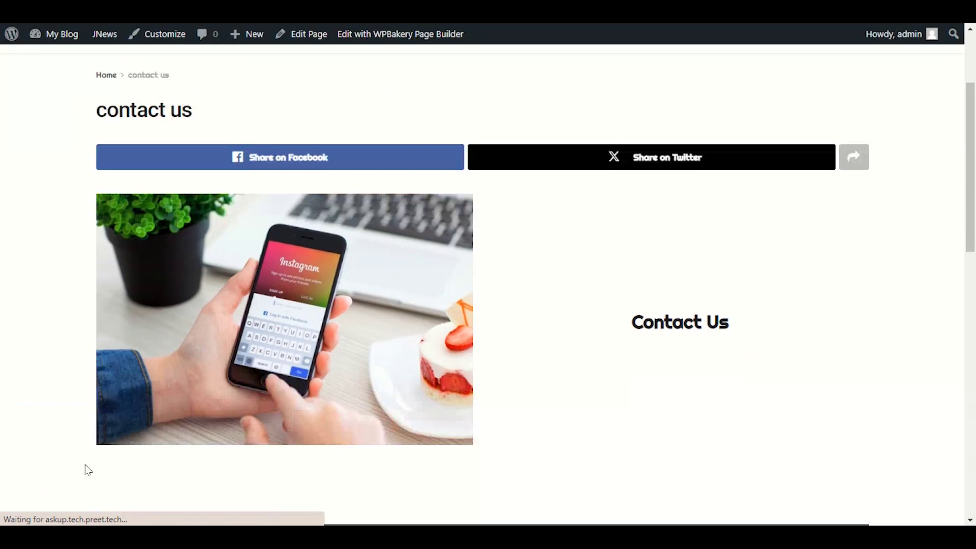
scroll(40, 440, down, 3)
scroll(35, 438, up, 3)
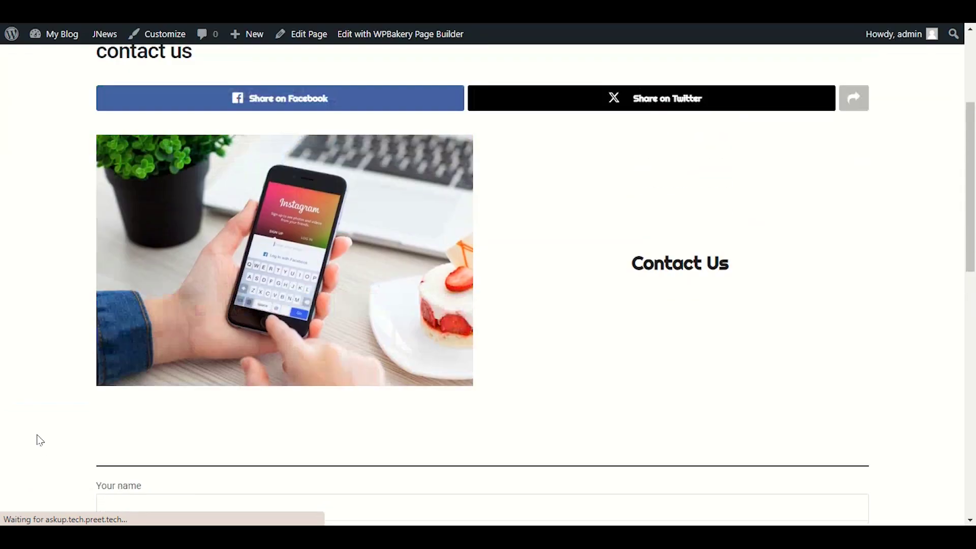
scroll(352, 353, down, 4)
scroll(398, 236, down, 5)
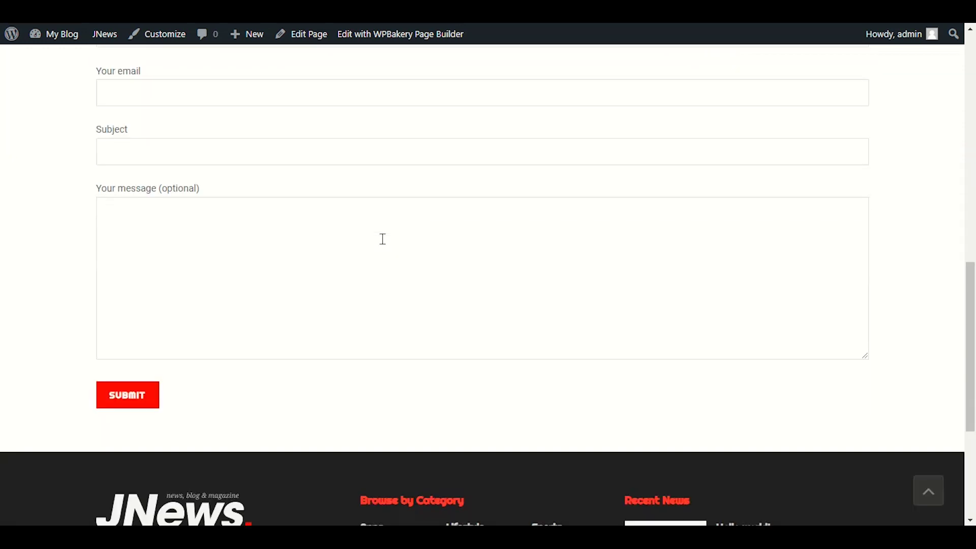
scroll(395, 225, up, 11)
scroll(394, 243, down, 8)
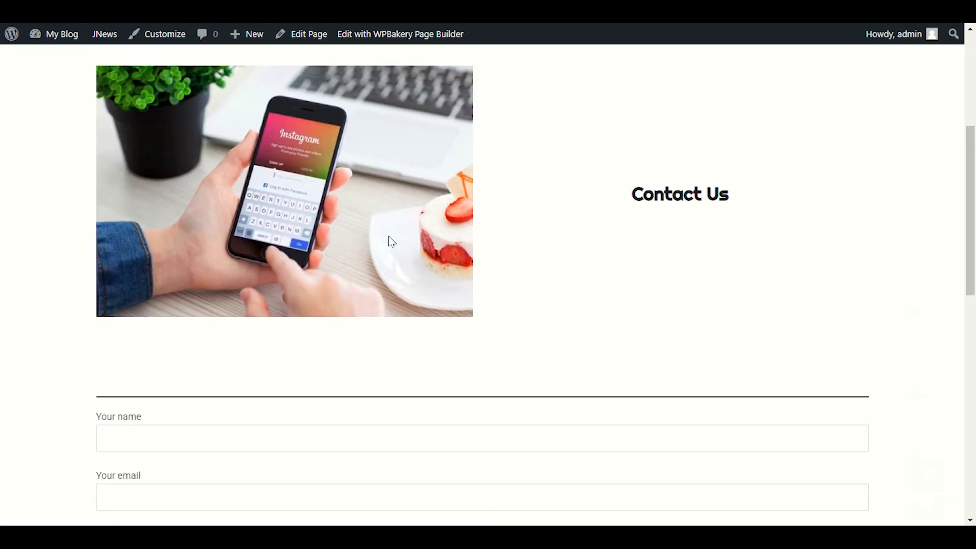
scroll(383, 236, up, 3)
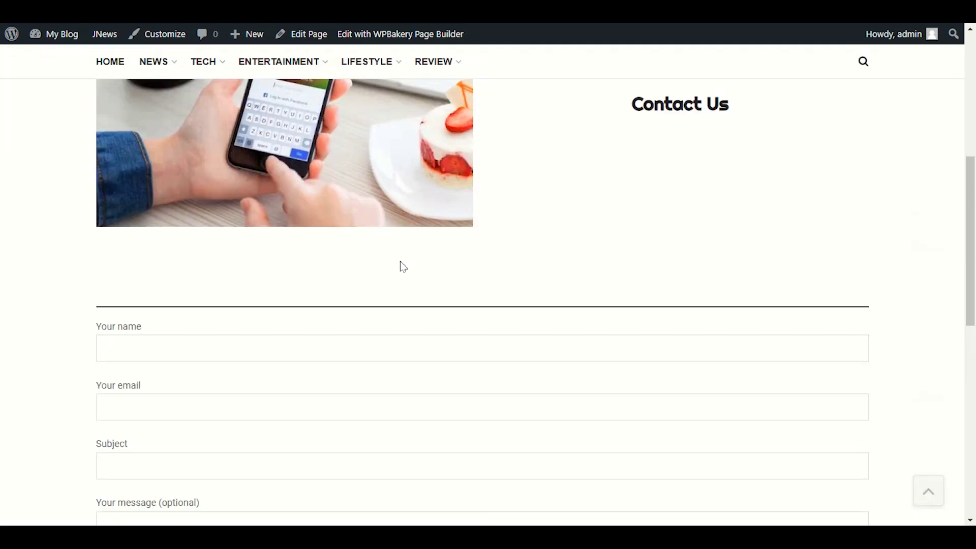
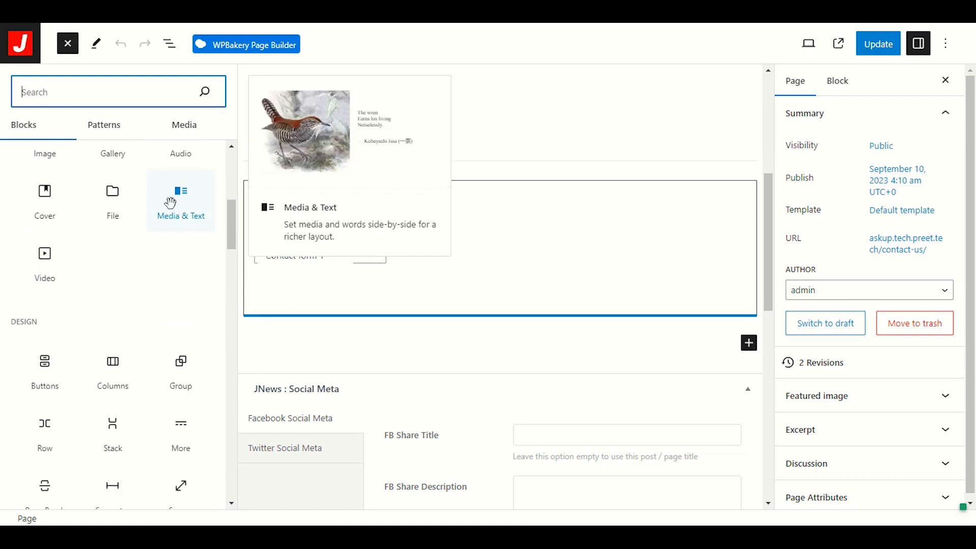
Step: Add a Media & Text block below the Contact Form 7 block, using the library photo of the man facing the mountain
drag(174, 200, 461, 336)
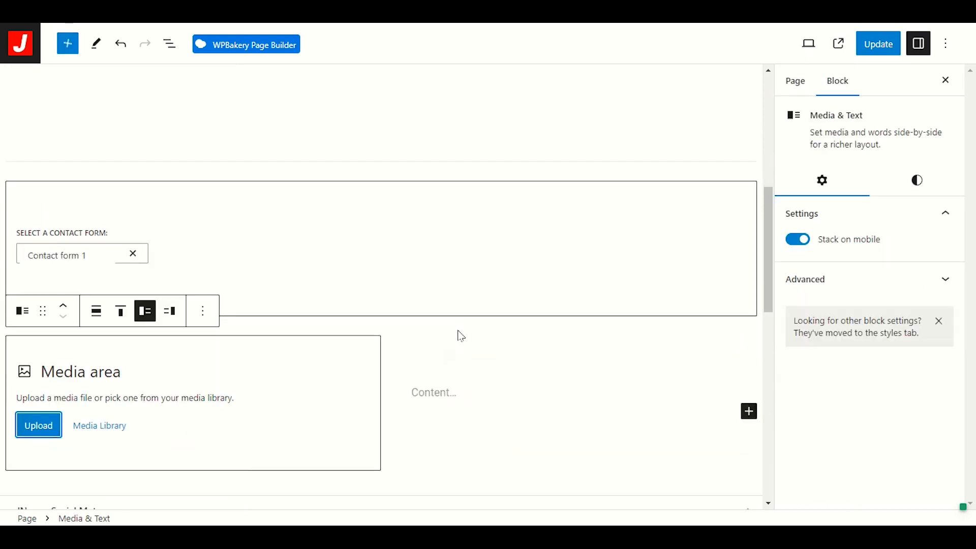
click(89, 431)
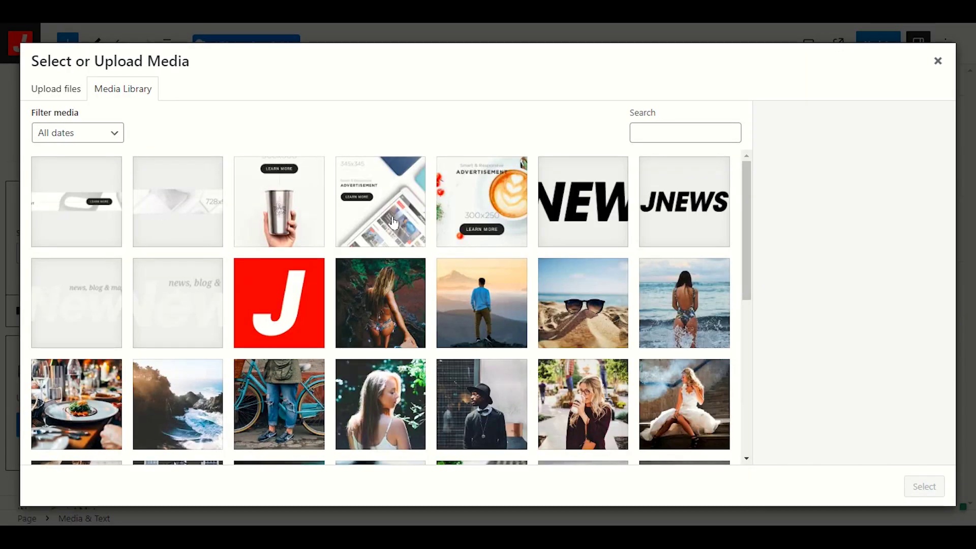
click(254, 272)
click(482, 303)
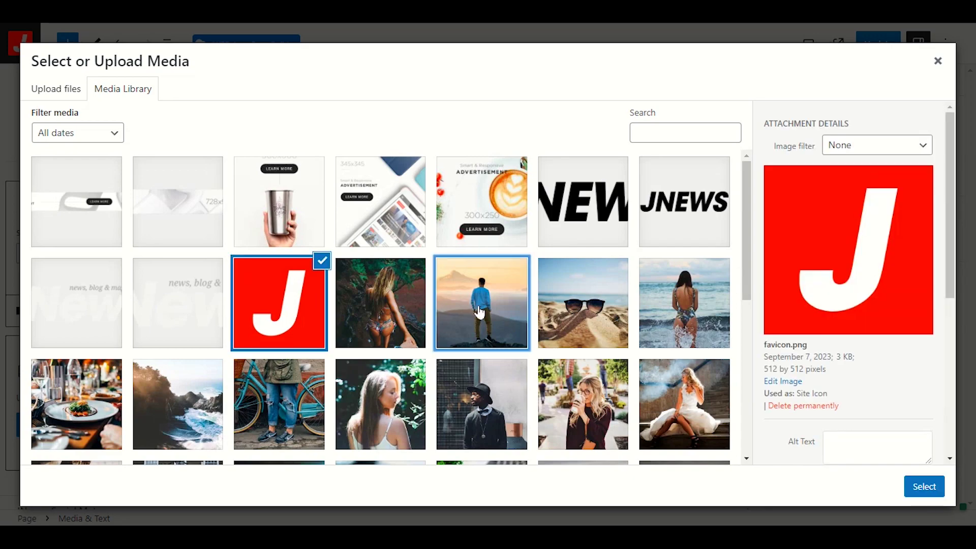
click(923, 486)
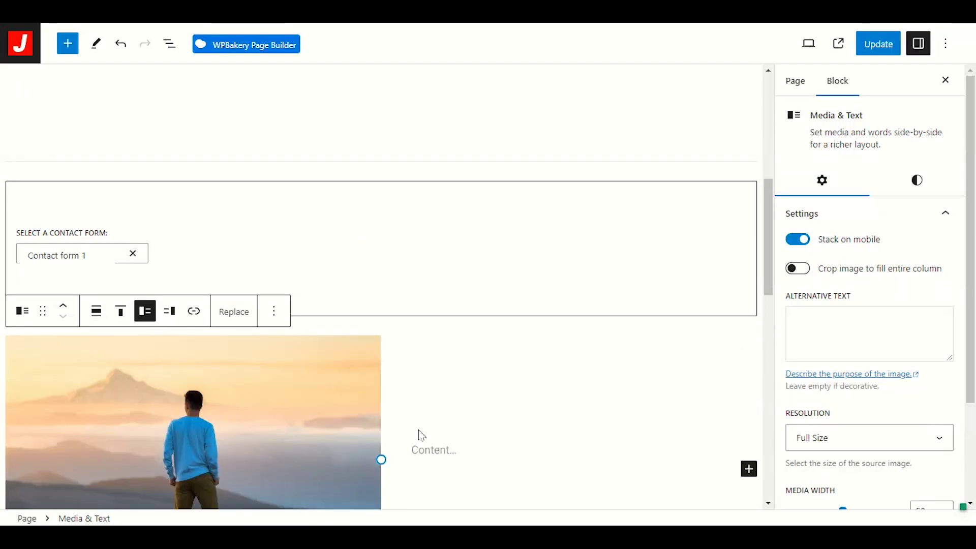
Step: Enter the sample text "gkjgjggjkg" in the Media & Text block's content area, and delete it again
scroll(422, 436, down, 3)
click(605, 268)
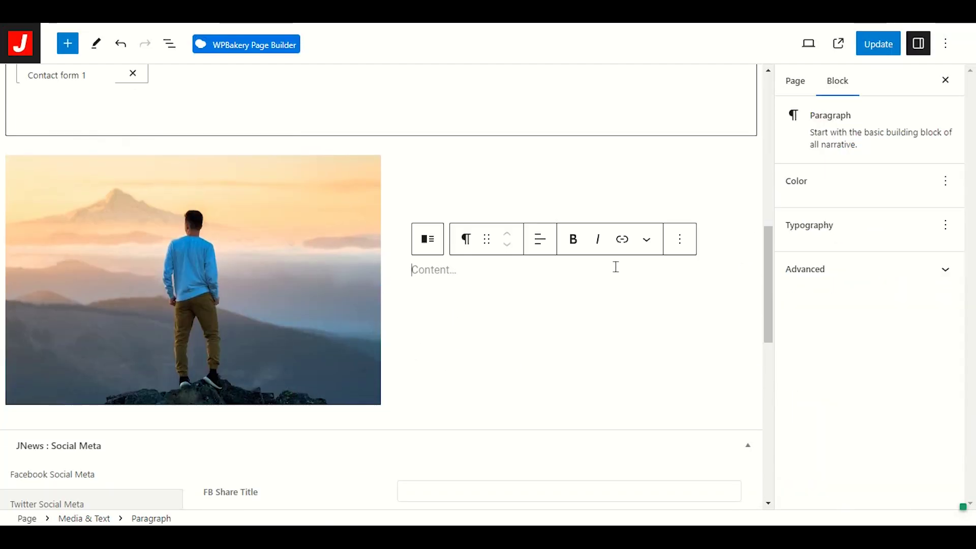
scroll(468, 292, up, 10)
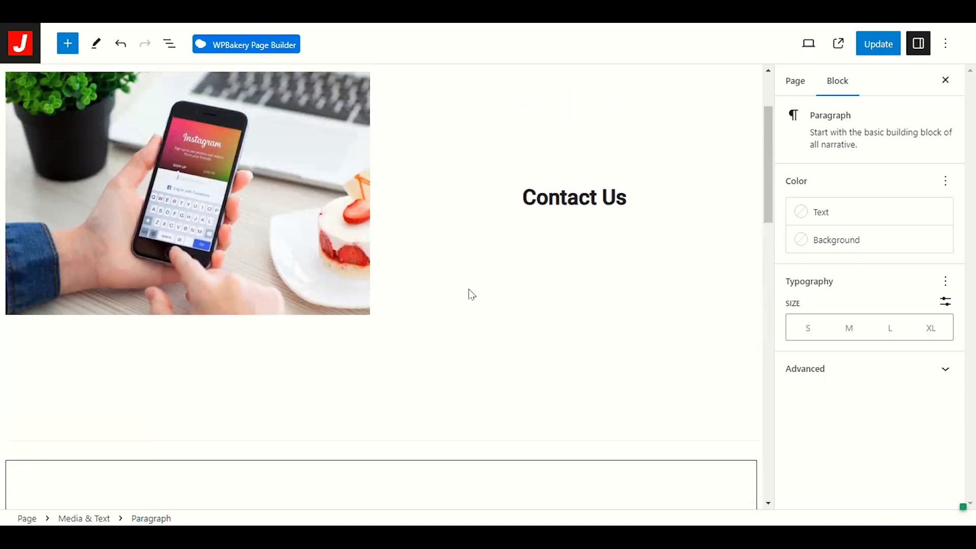
scroll(333, 205, down, 8)
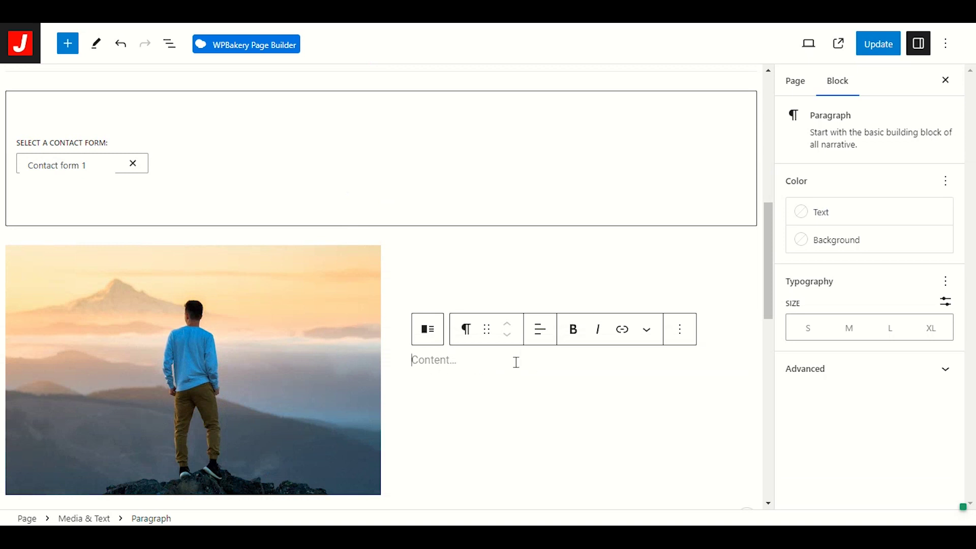
text(gkjgjggjkg)
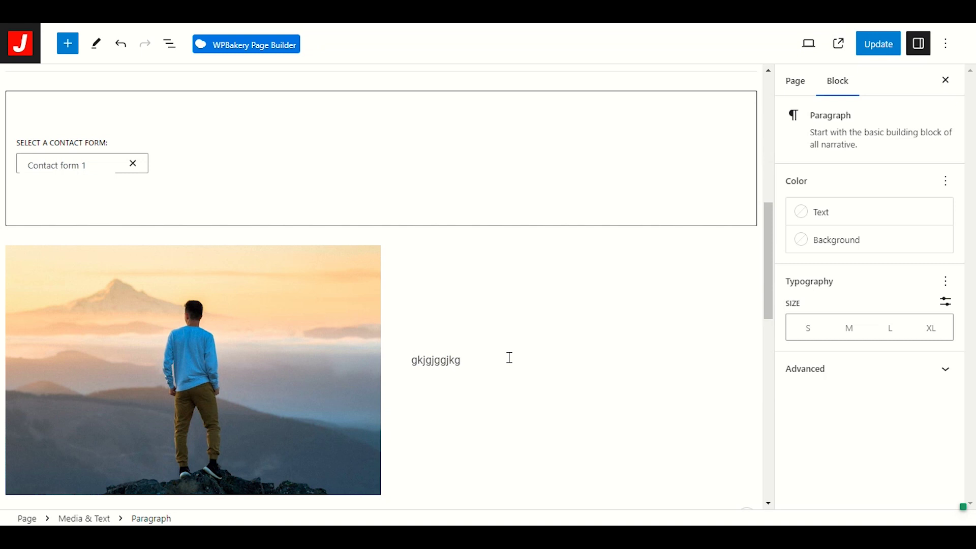
scroll(509, 357, down, 3)
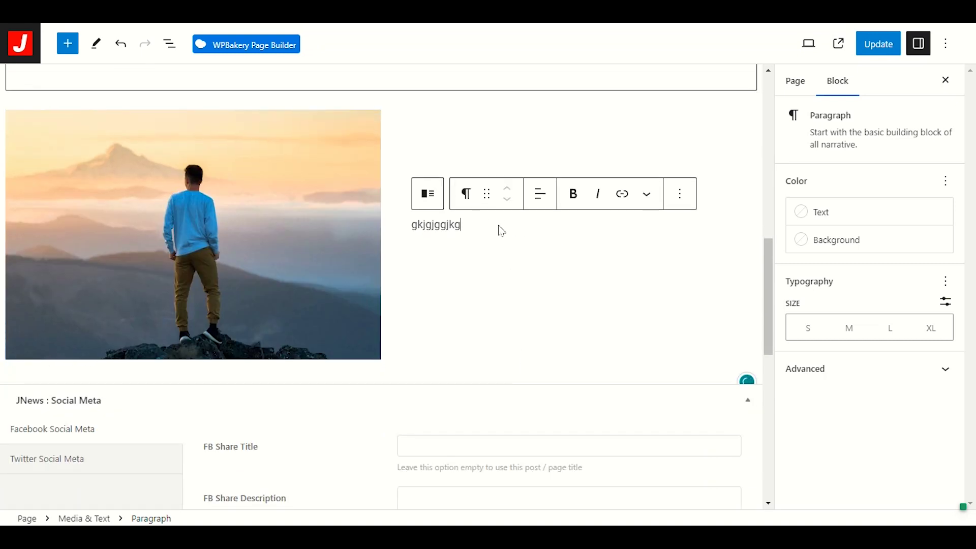
double_click(457, 226)
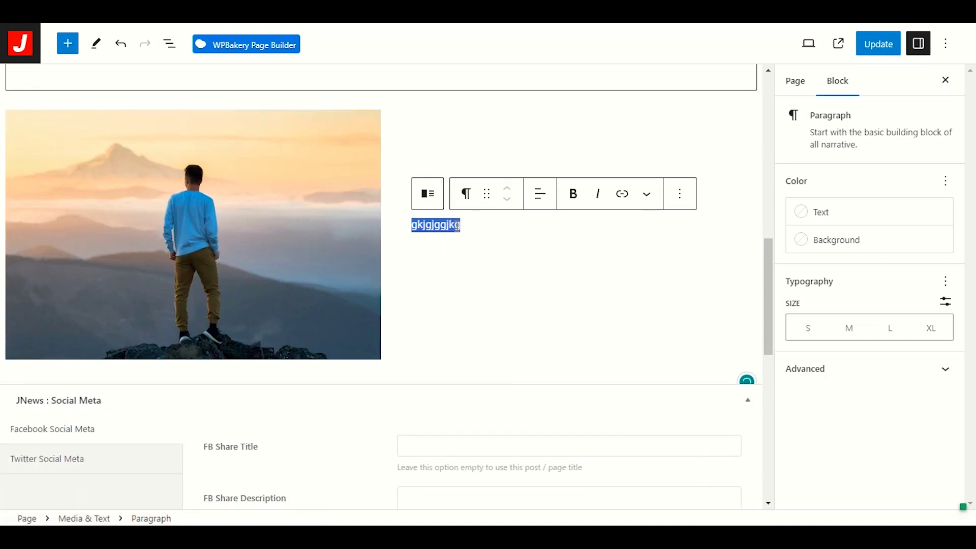
key(BackSpace)
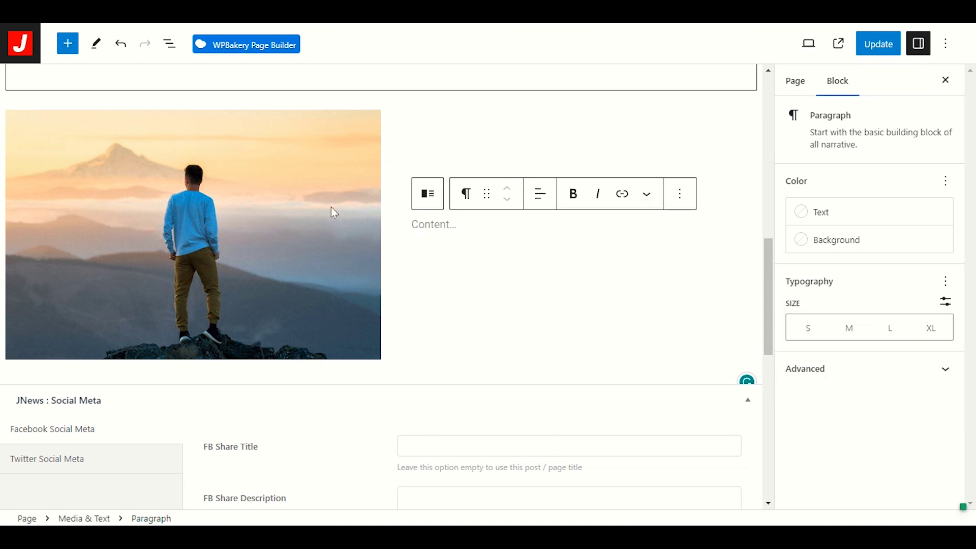
Step: Delete the empty paragraph from the Media & Text block, and try a wider and then a narrower media column for its photo
click(682, 203)
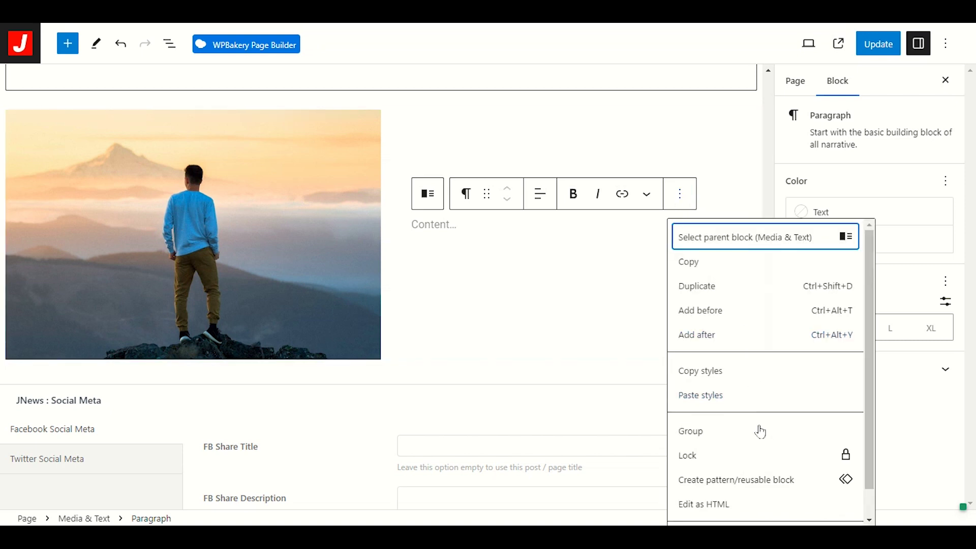
scroll(752, 442, down, 1)
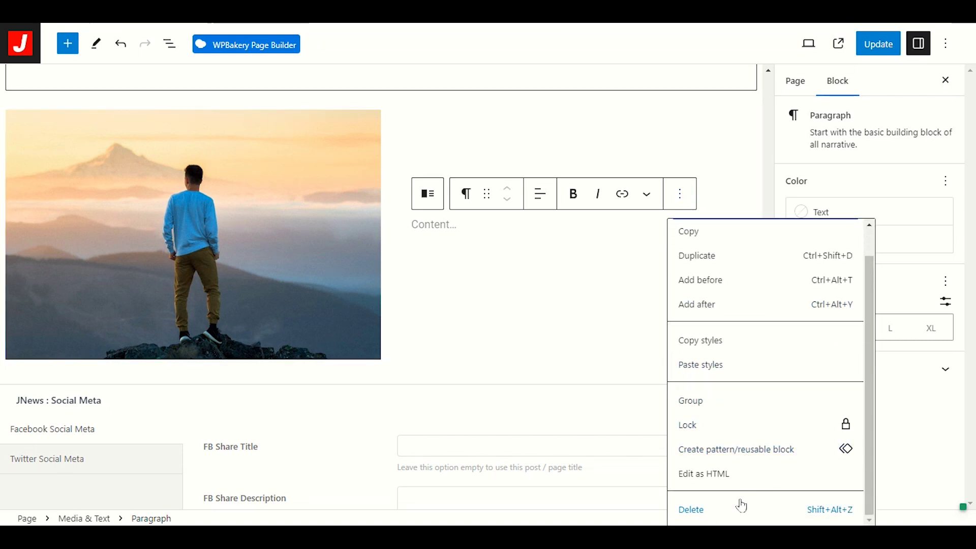
key(shift+alt+z)
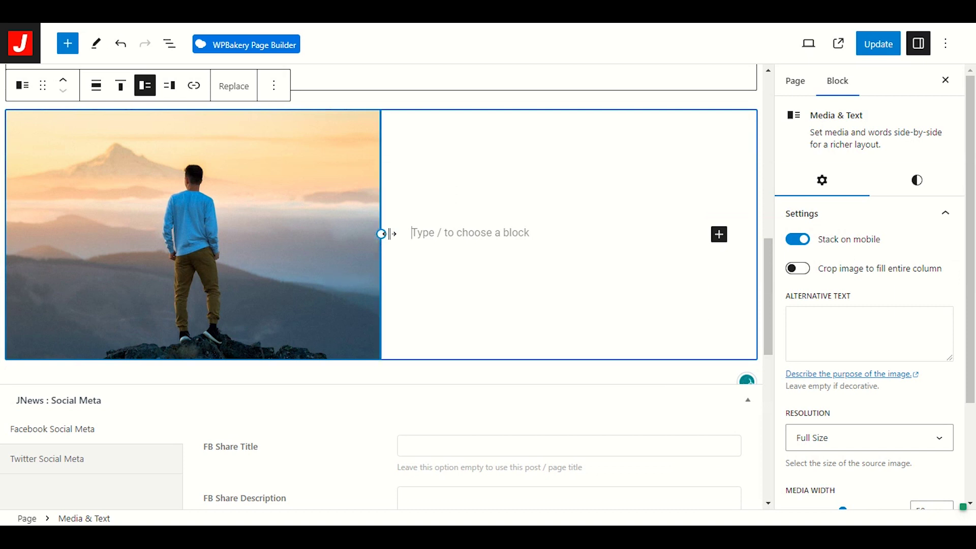
drag(389, 234, 456, 231)
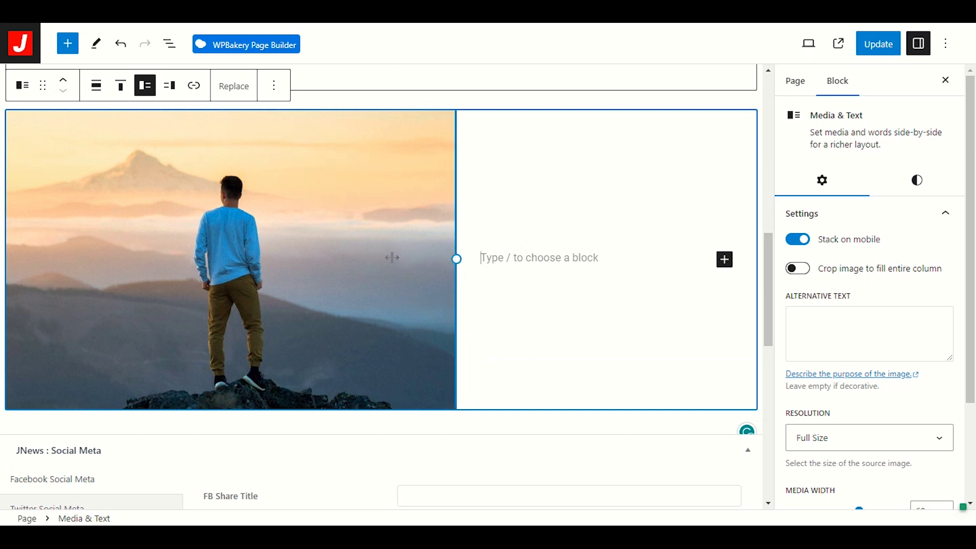
drag(392, 258, 324, 225)
Step: Scale the phone image beside the Contact Us heading down slightly, keeping its proportions
scroll(321, 226, up, 10)
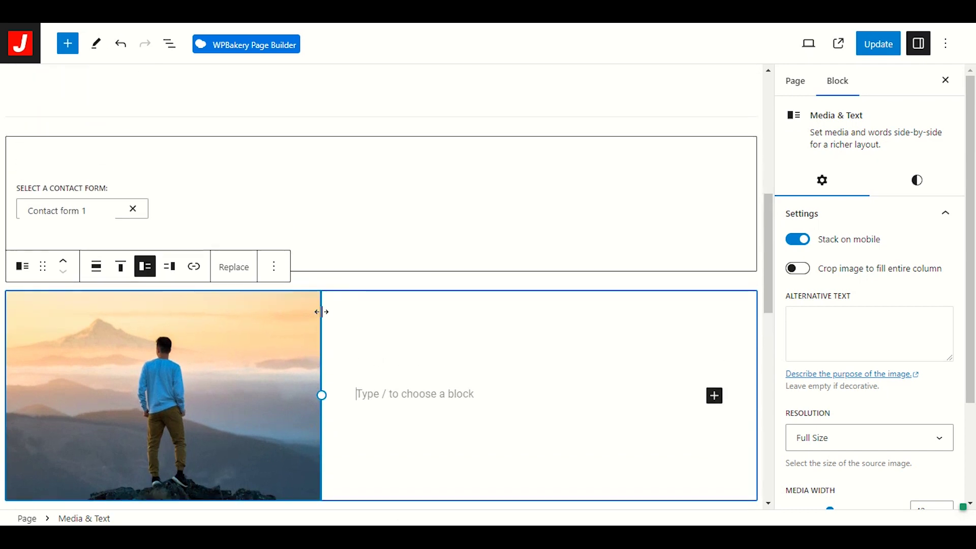
scroll(315, 281, up, 1)
click(312, 227)
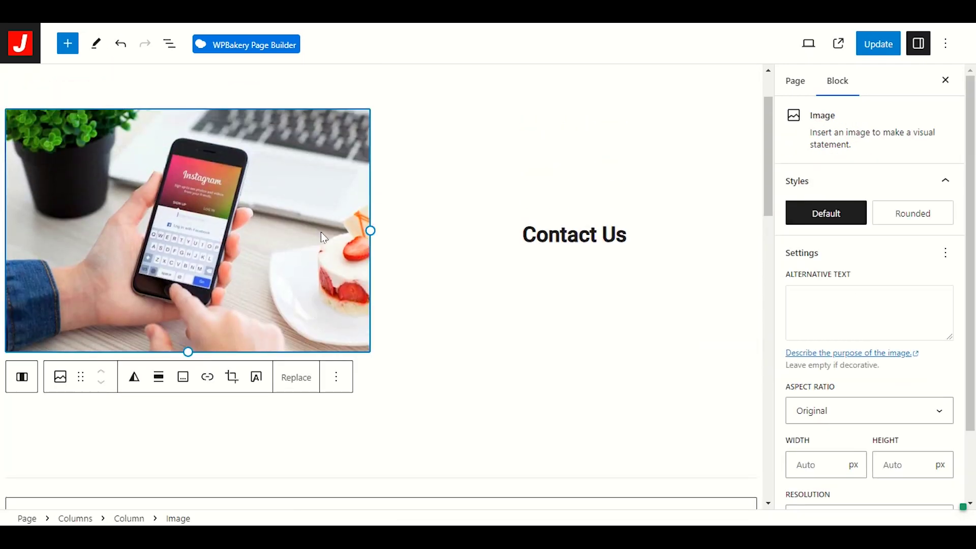
drag(371, 232, 357, 193)
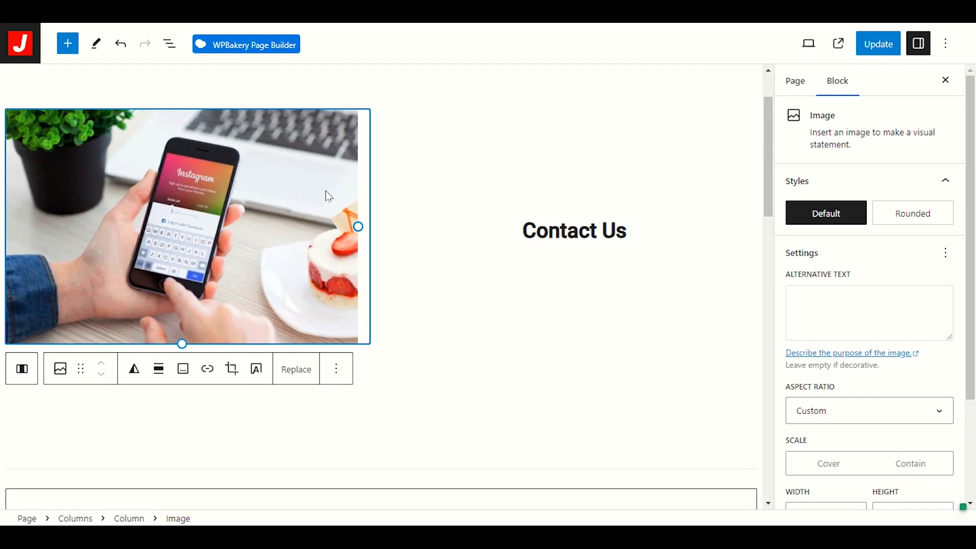
click(367, 384)
Step: Delete the Media & Text block with the mountain photo from below the Contact Form 7 block
scroll(368, 384, down, 3)
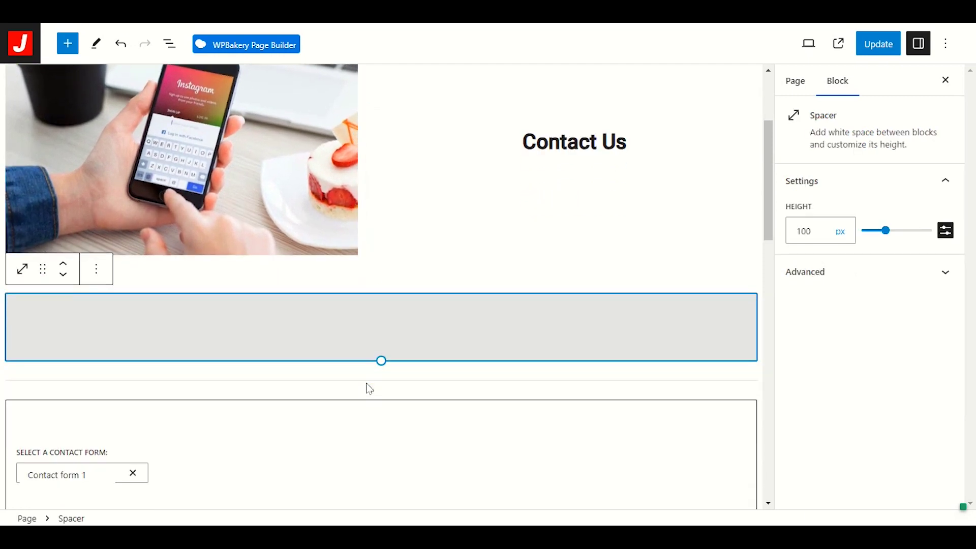
scroll(396, 345, down, 4)
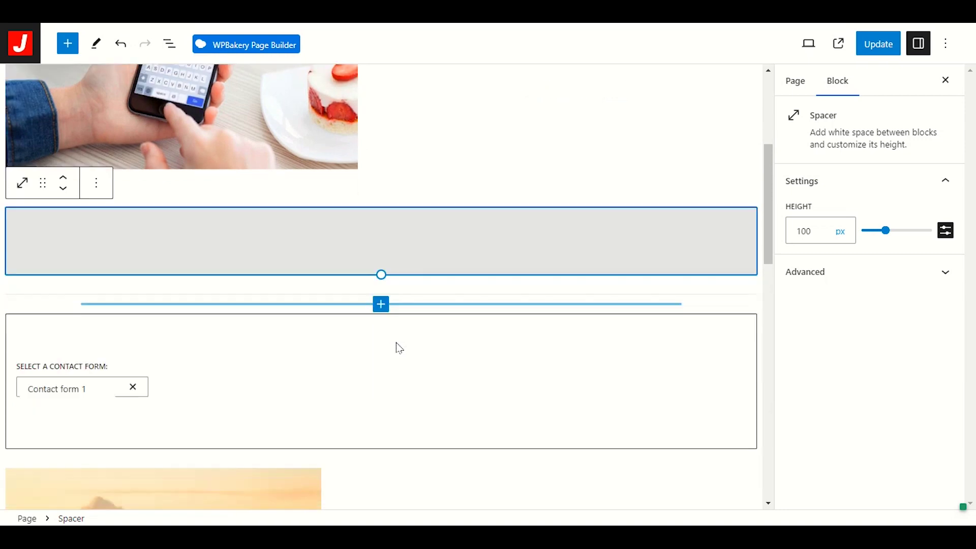
scroll(380, 361, down, 3)
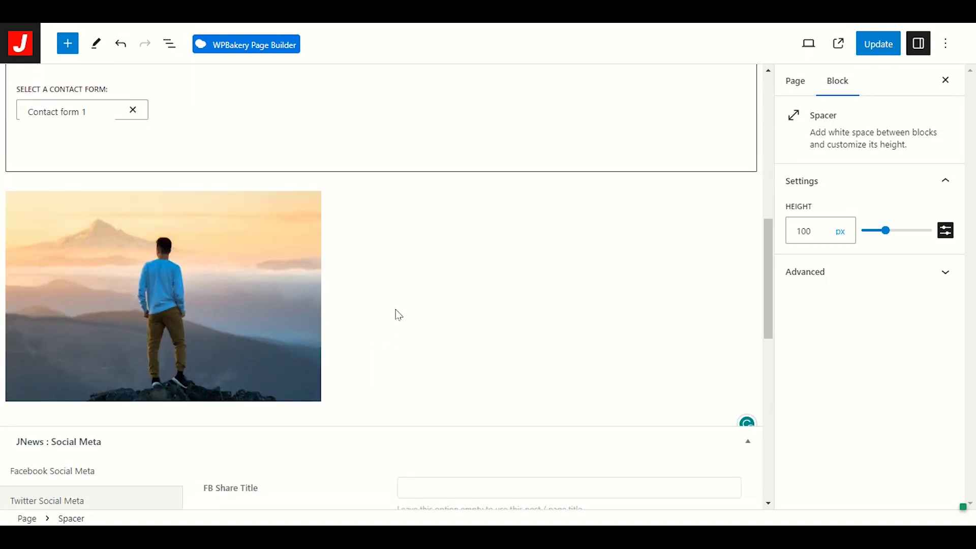
click(356, 288)
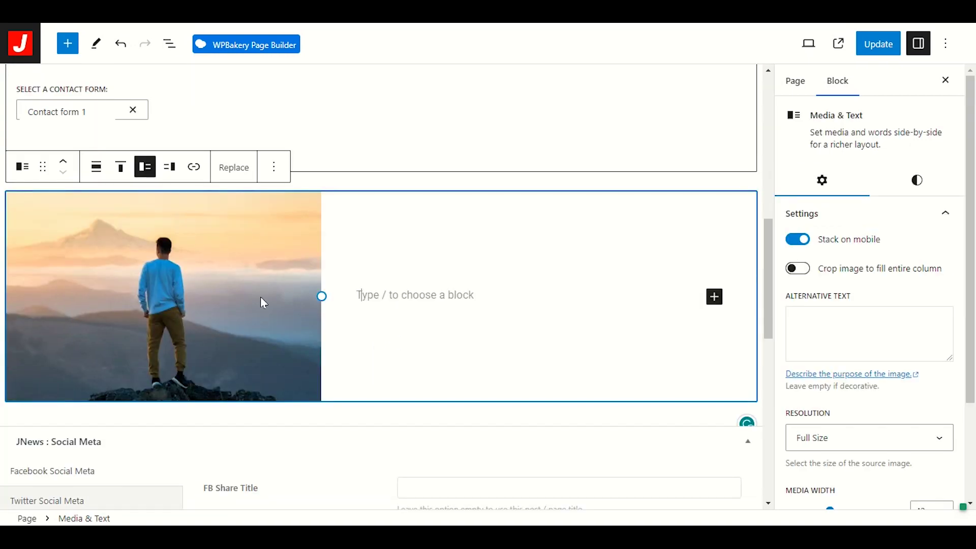
click(273, 166)
click(317, 489)
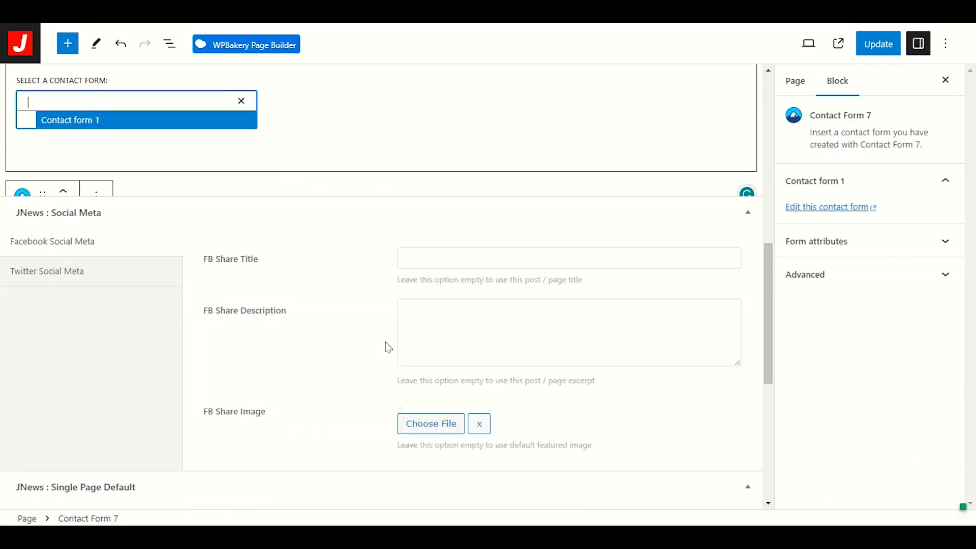
scroll(309, 279, up, 3)
click(195, 261)
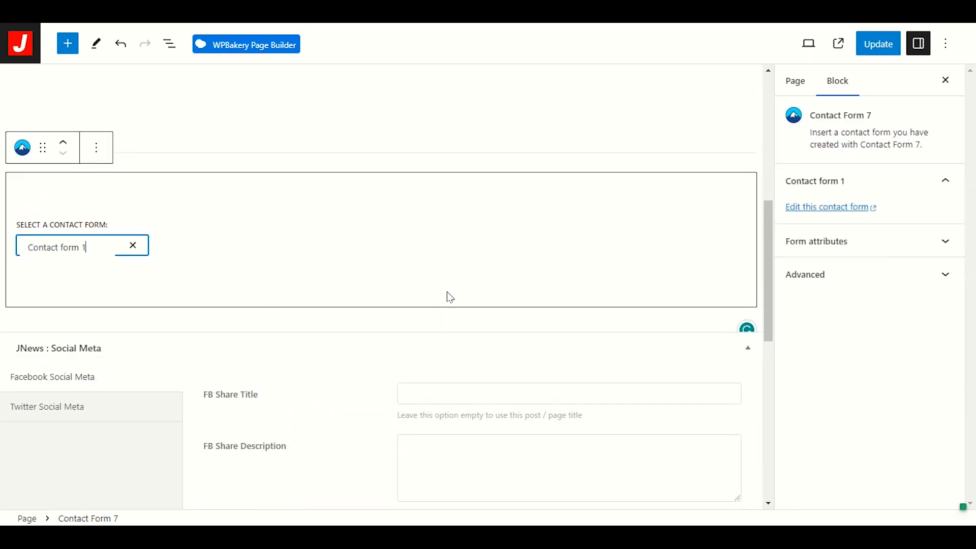
Step: Insert a Quote block below the Contact Form 7 block and enter the sample text "hjhgjgjgg" in it
click(303, 328)
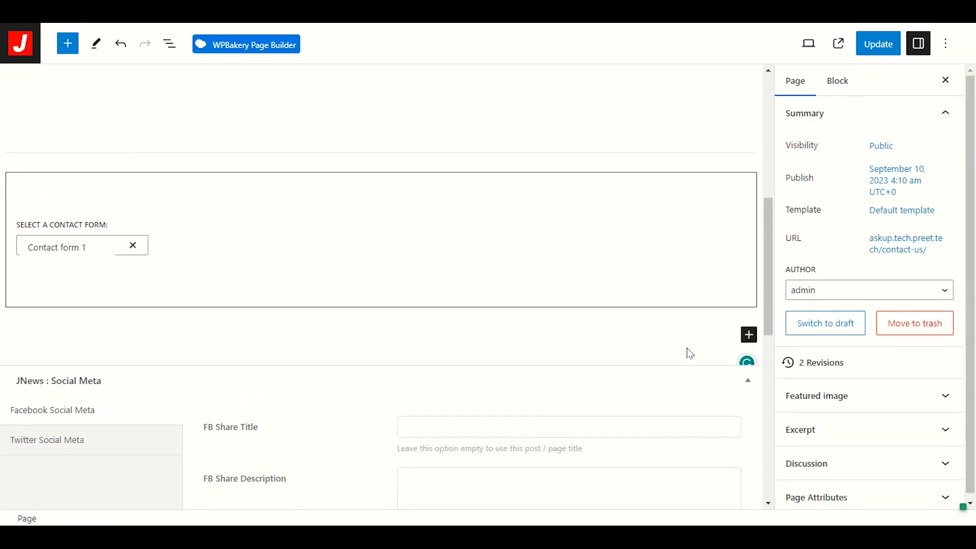
click(748, 335)
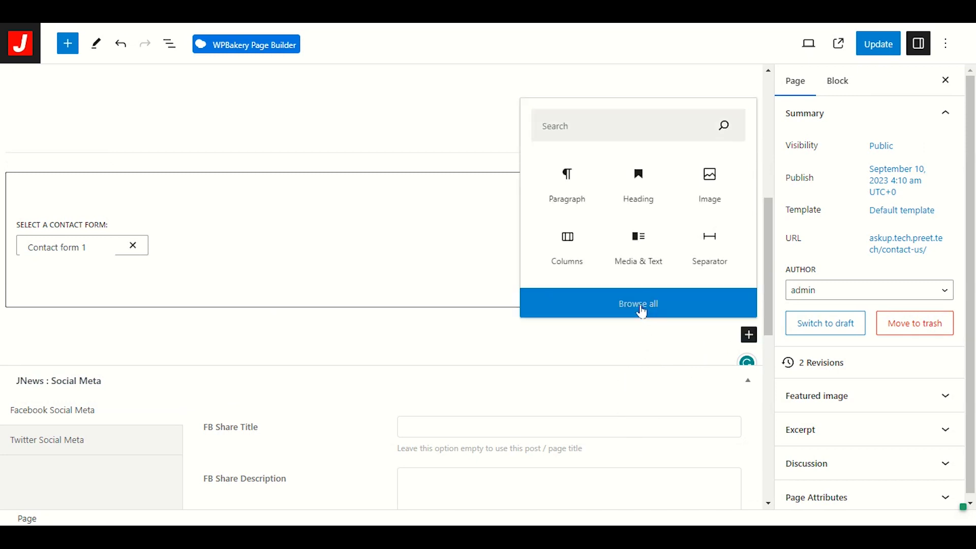
click(639, 303)
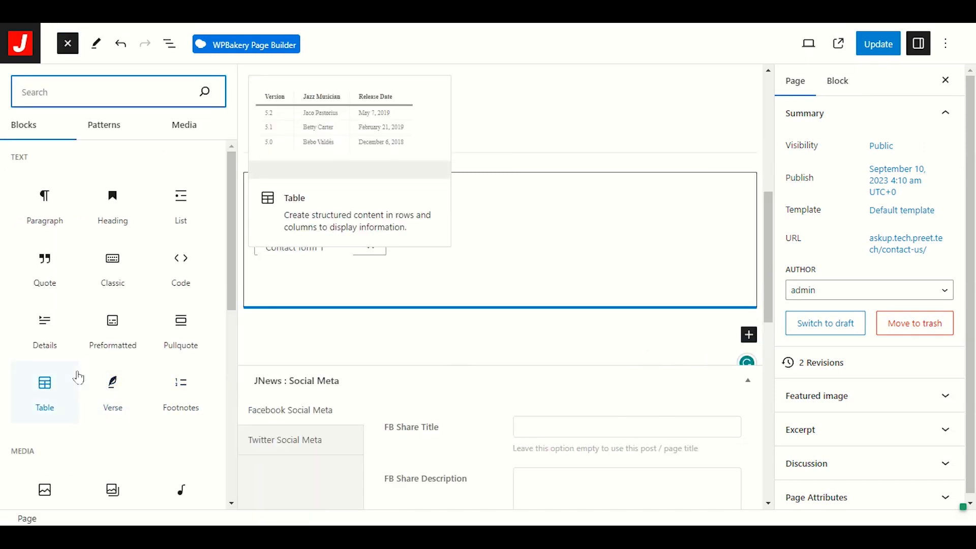
scroll(116, 311, down, 4)
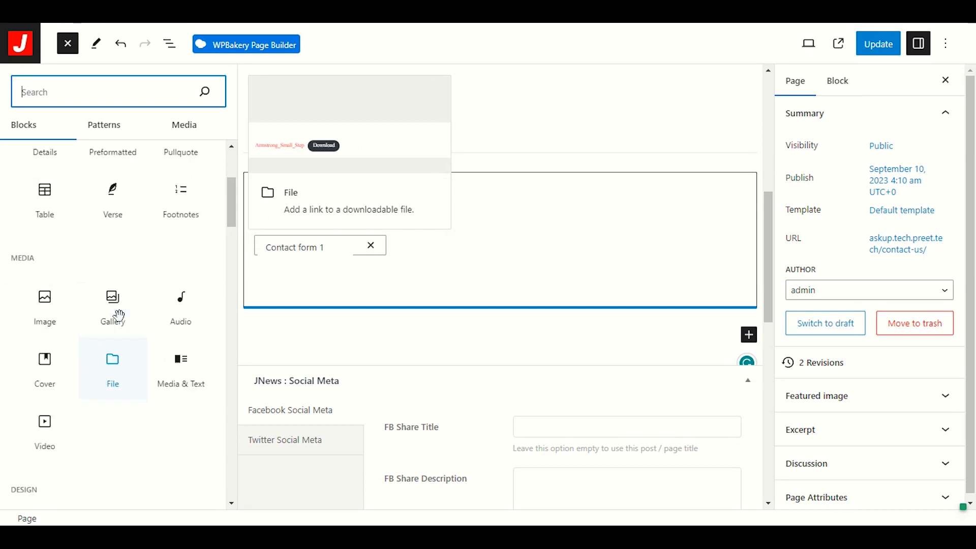
scroll(117, 315, up, 4)
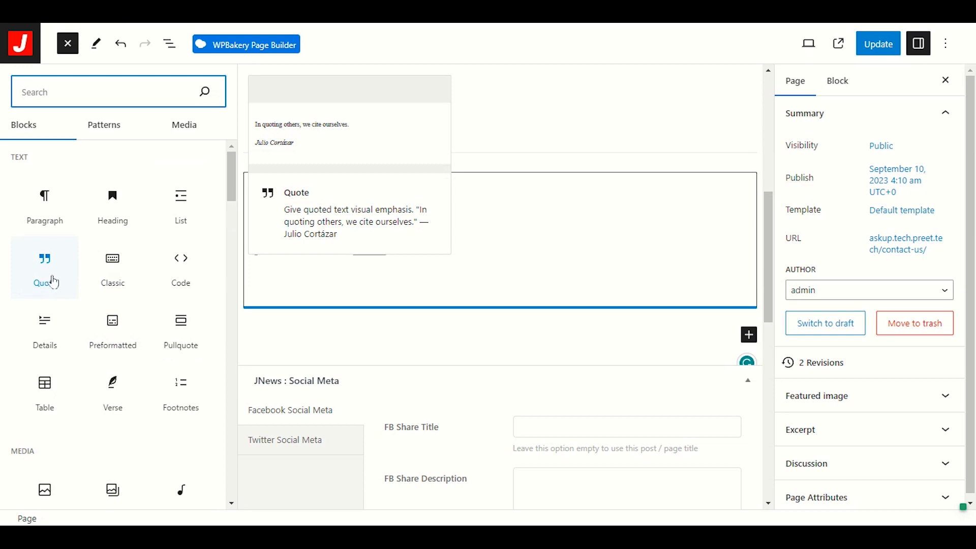
drag(45, 268, 457, 334)
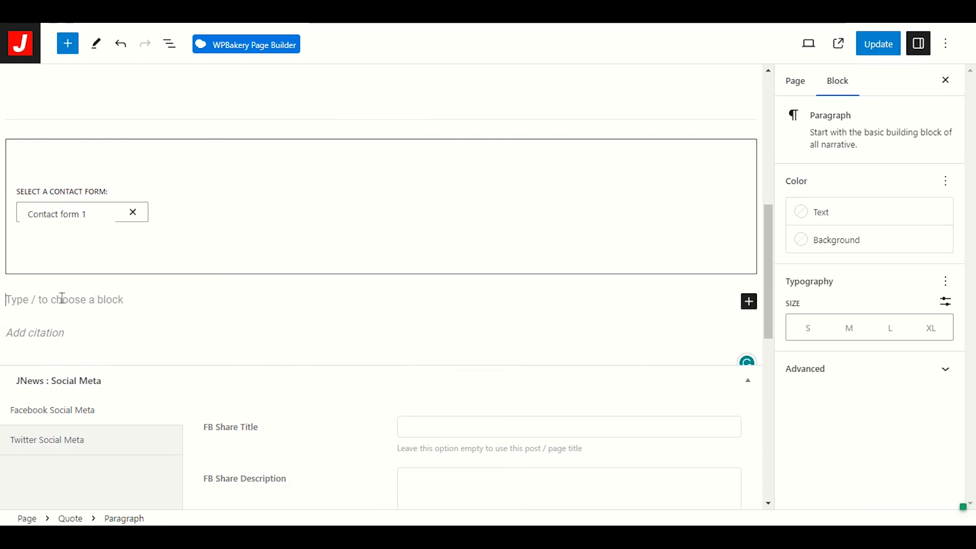
text(hjhgjgjgg)
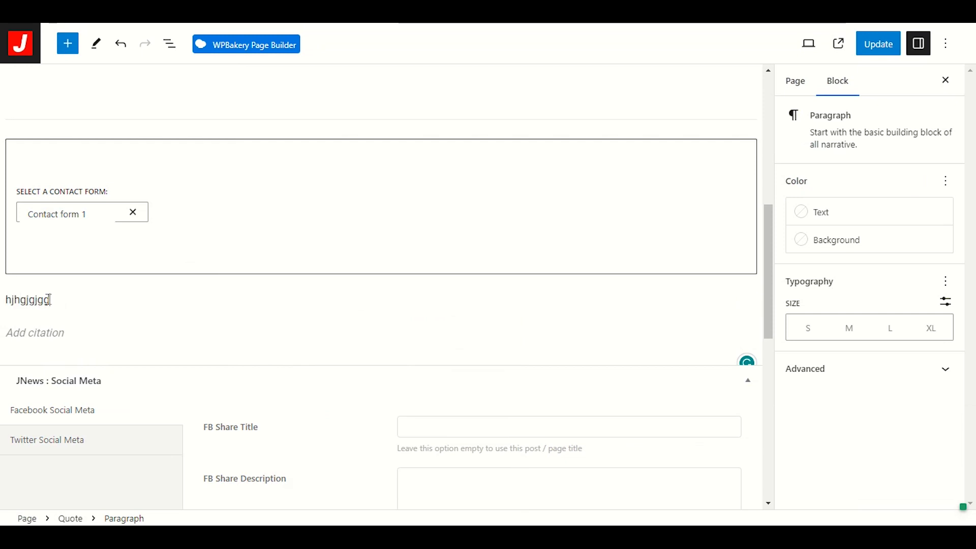
Step: Delete the sample paragraph inside the Quote block, and remove the Quote block itself
click(268, 277)
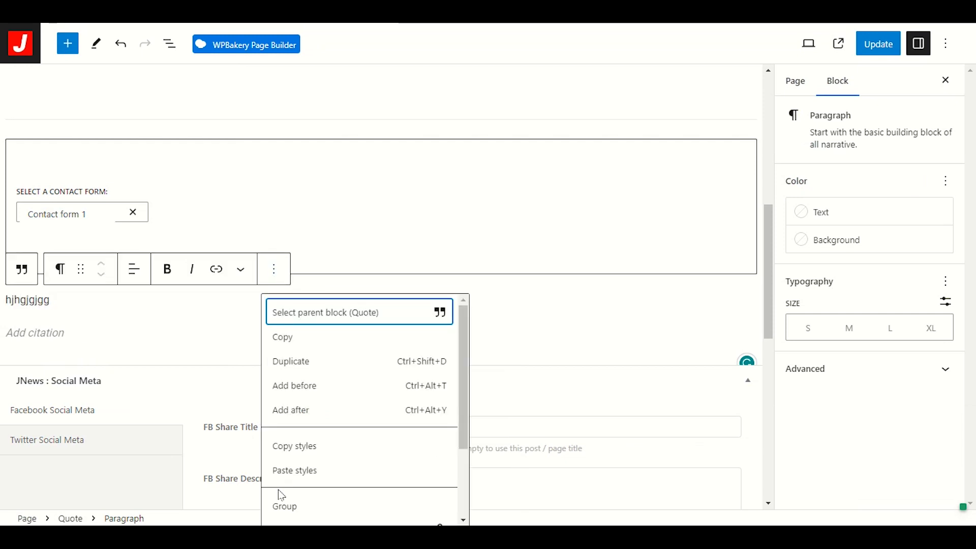
scroll(282, 493, down, 2)
click(315, 510)
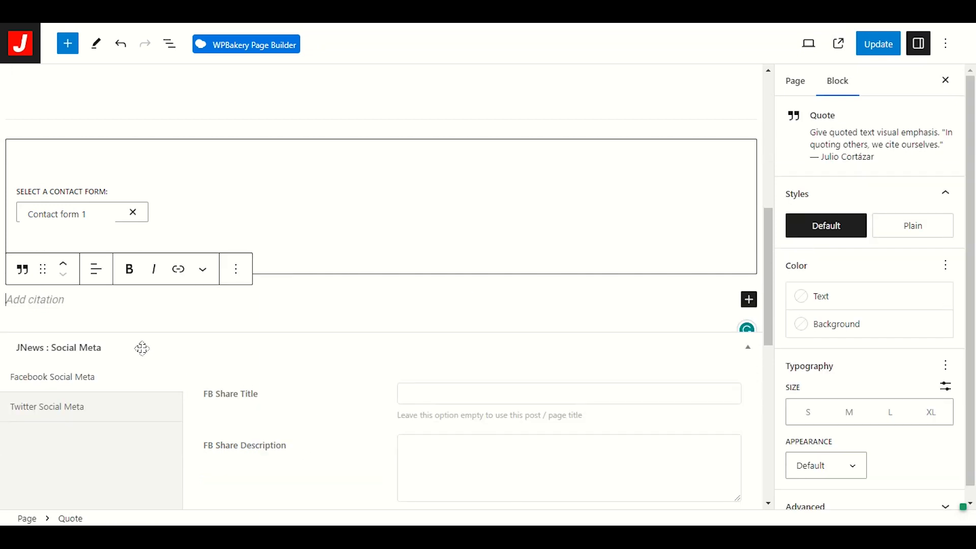
click(237, 270)
scroll(300, 488, down, 3)
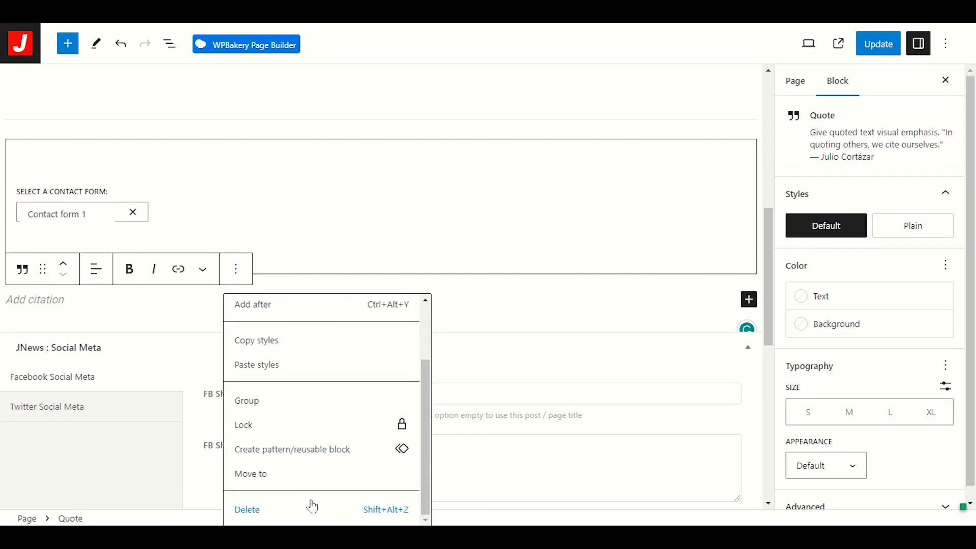
click(311, 506)
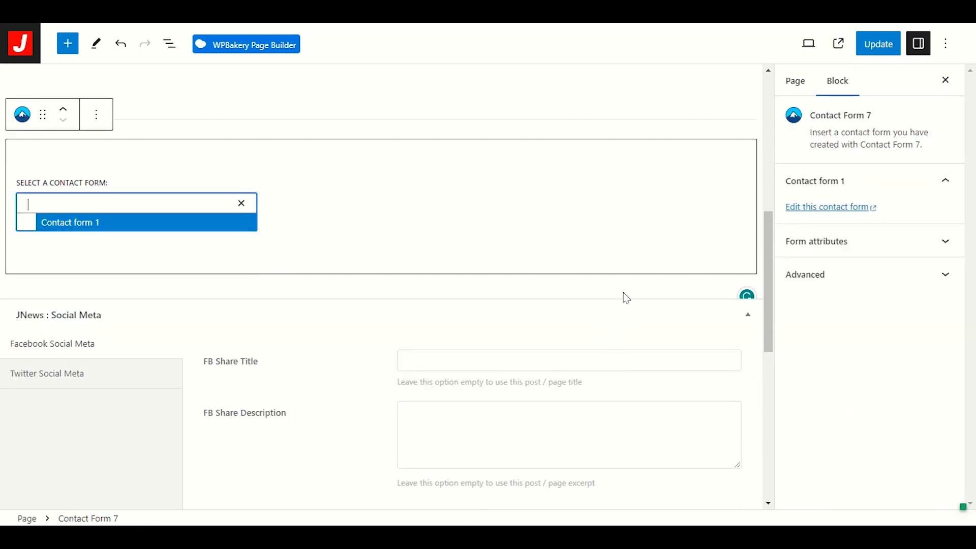
Step: Search the block library for "code" and insert a Shortcode block below the Contact Form 7 block
click(472, 306)
click(749, 302)
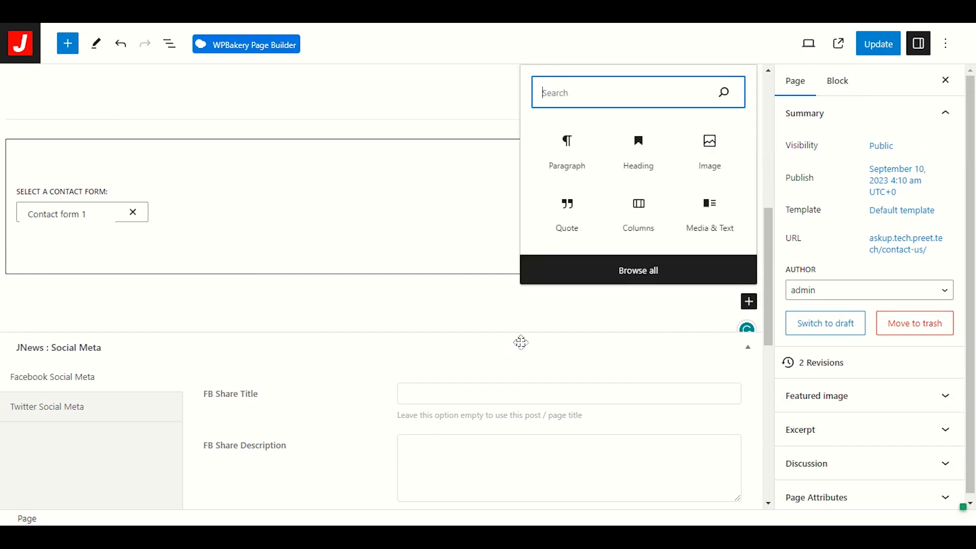
click(608, 277)
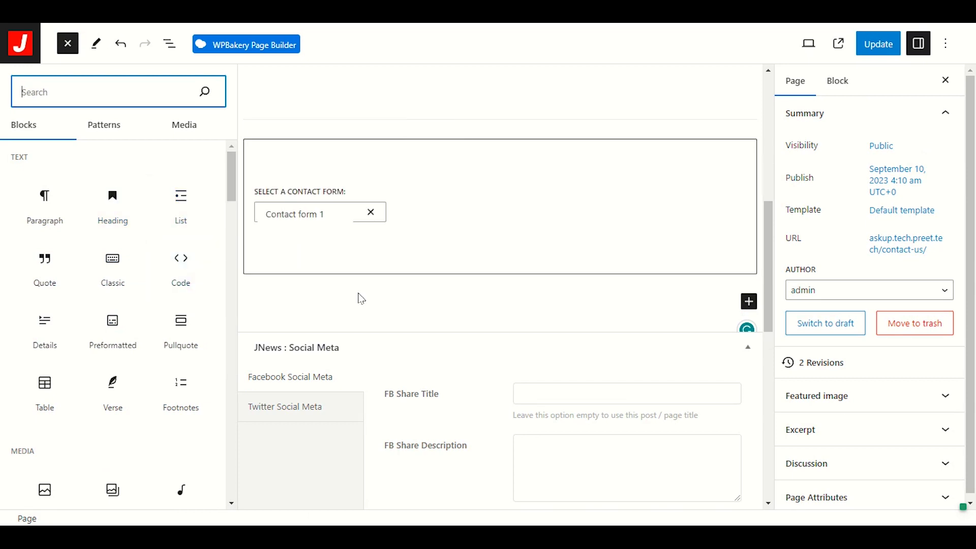
scroll(181, 239, down, 2)
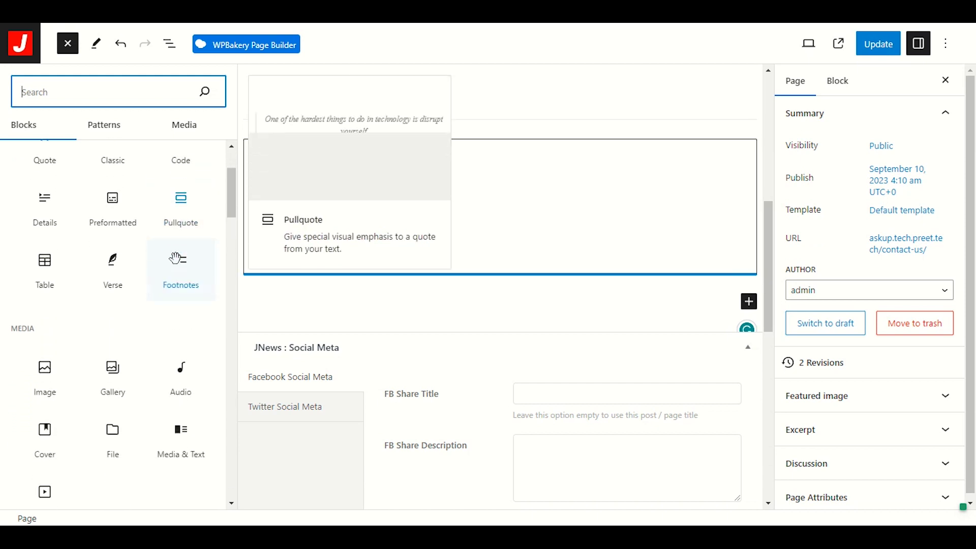
scroll(203, 331, up, 2)
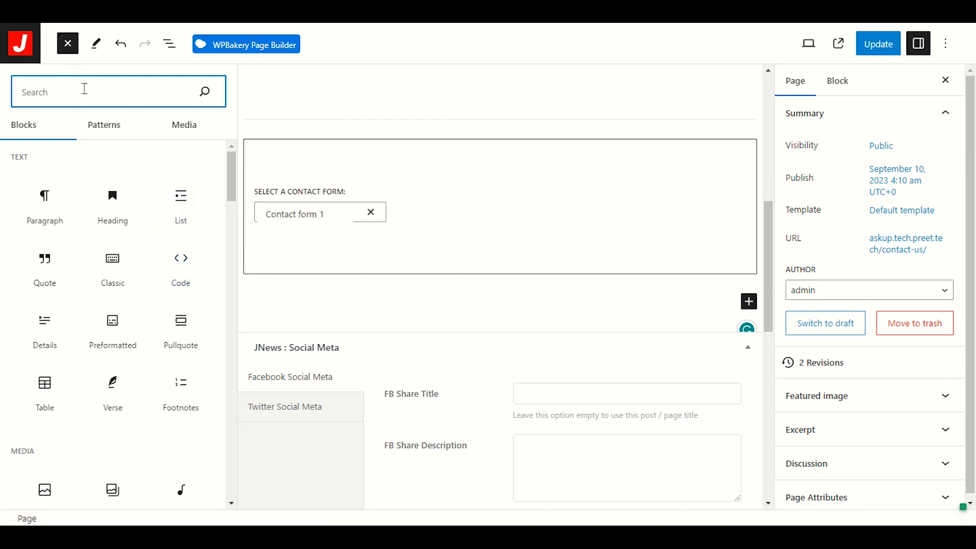
text(code)
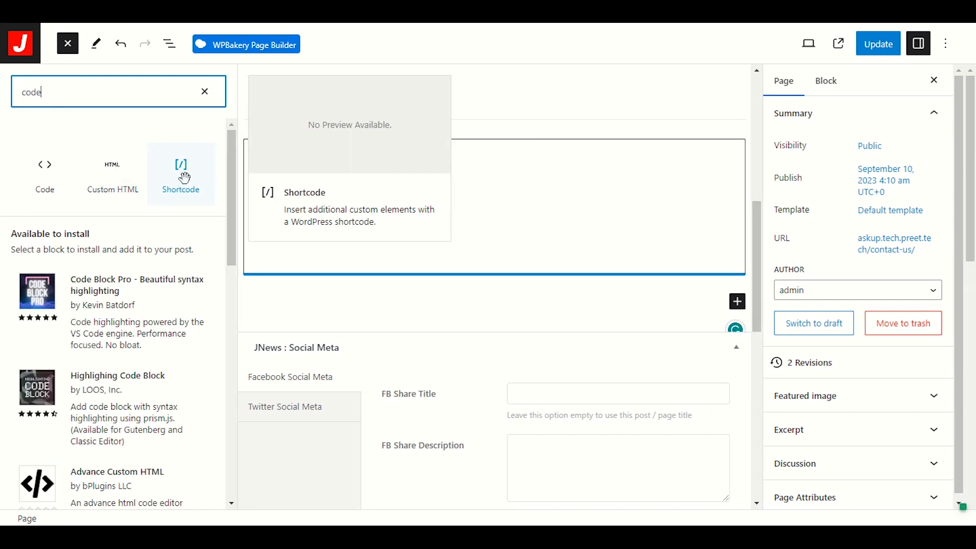
click(192, 200)
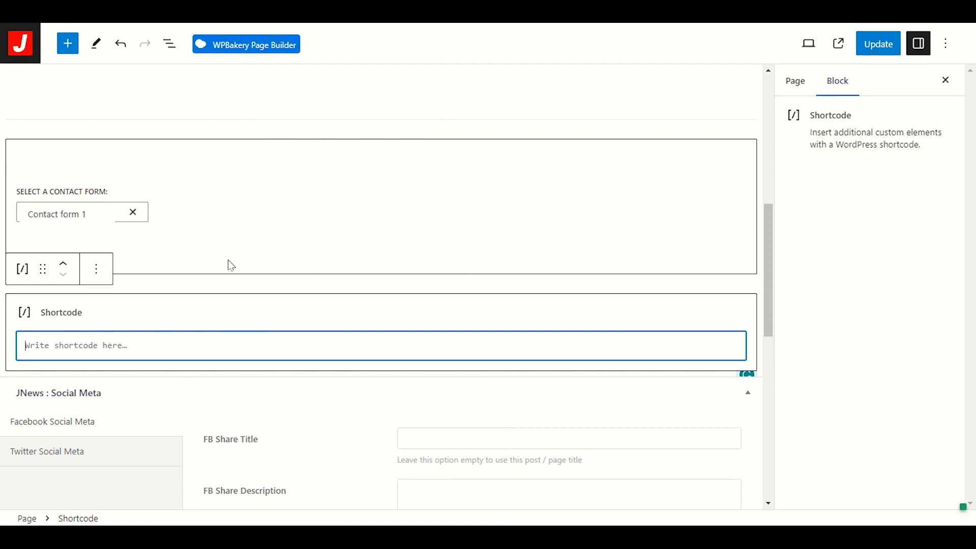
Step: Delete the empty Shortcode block below the Contact Form 7 block
click(96, 269)
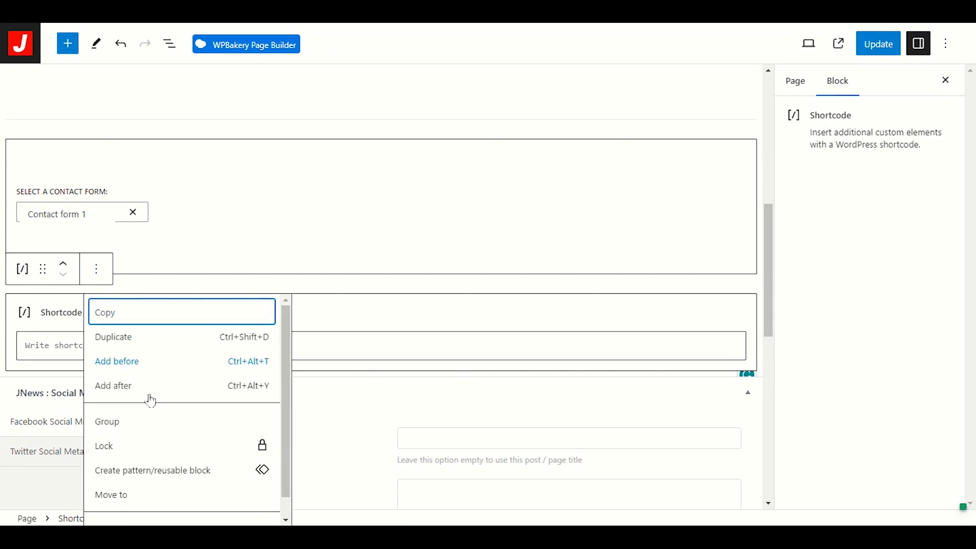
scroll(153, 401, down, 1)
key(shift+alt+z)
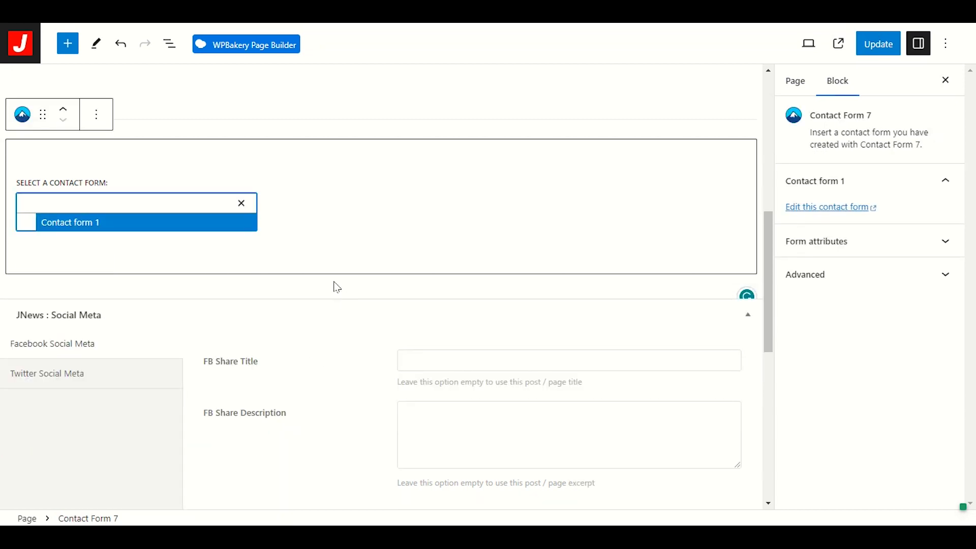
click(351, 260)
Step: Open the full block library for the area below the Contact Form 7 block and examine the text and media blocks
click(450, 295)
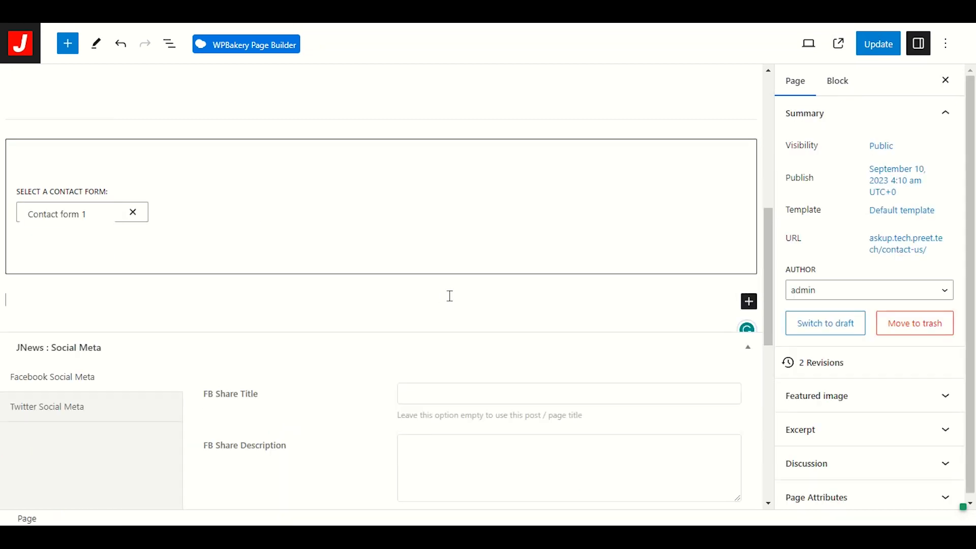
click(749, 302)
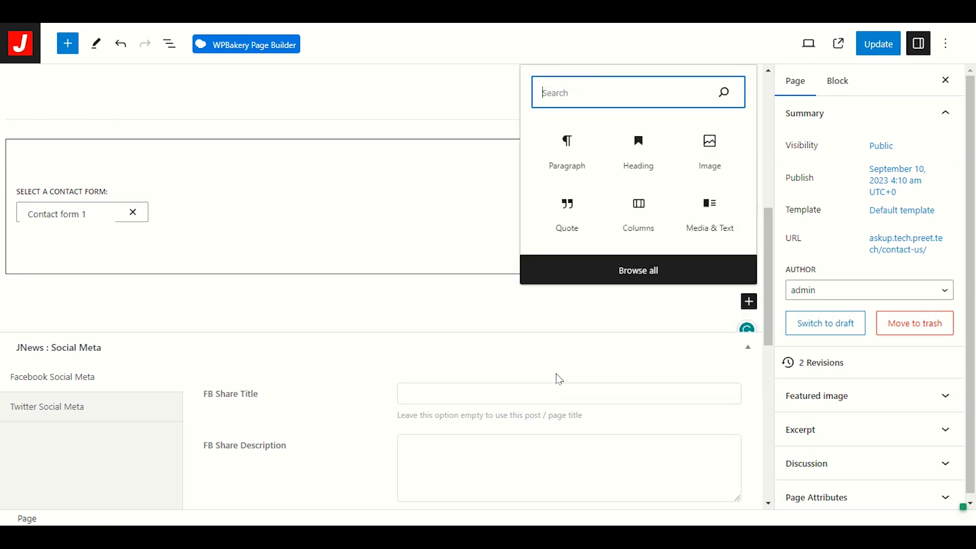
click(637, 275)
mouse_move(144, 351)
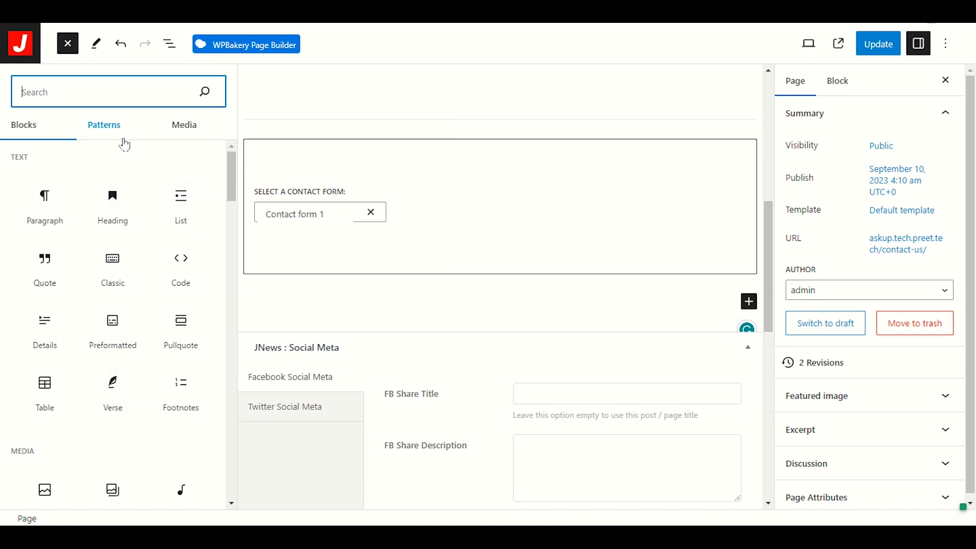
scroll(134, 239, down, 3)
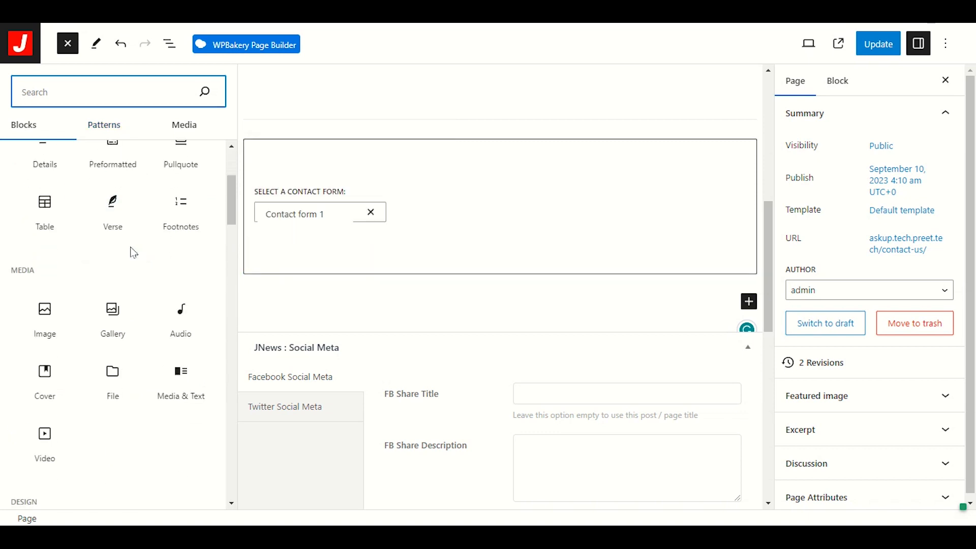
scroll(128, 269, down, 2)
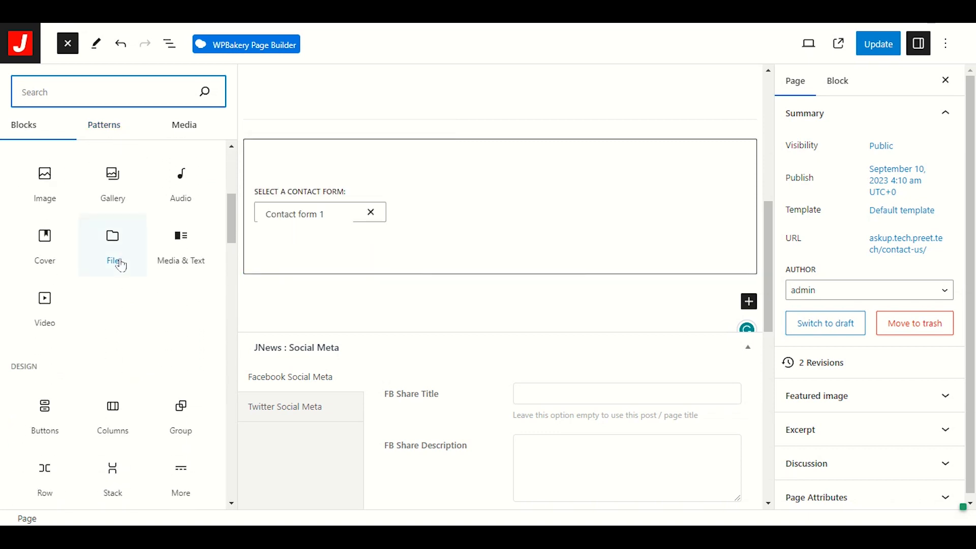
mouse_move(123, 265)
drag(115, 208, 549, 278)
mouse_move(28, 304)
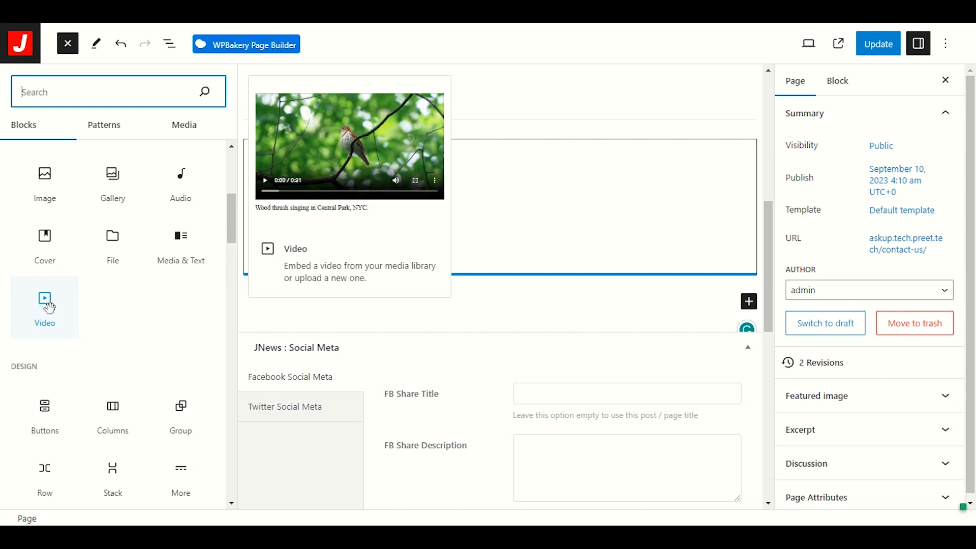
Step: Examine the design and widget blocks in the block library, such as Columns, Page Break, Spacer, Calendar and Categories List
scroll(117, 336, down, 6)
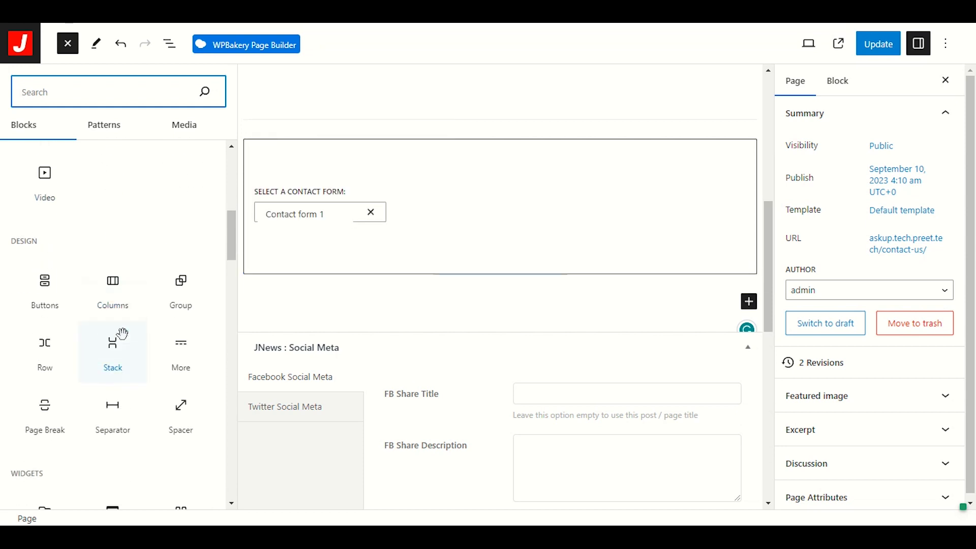
scroll(127, 346, up, 5)
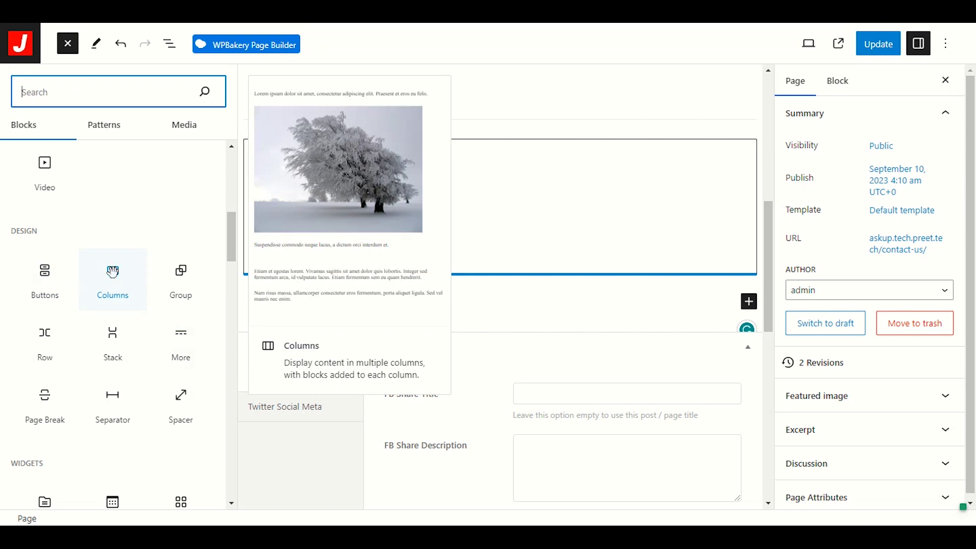
scroll(144, 305, down, 3)
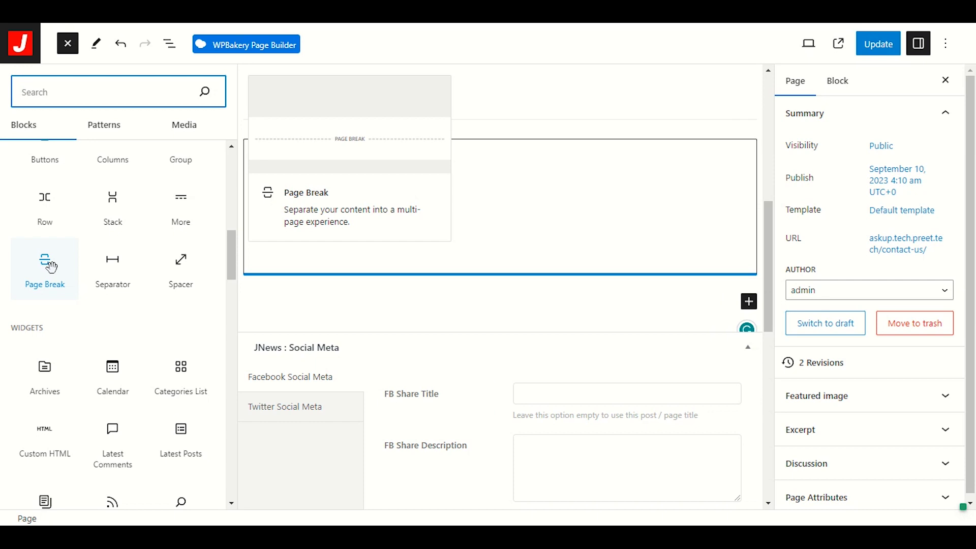
scroll(51, 267, down, 2)
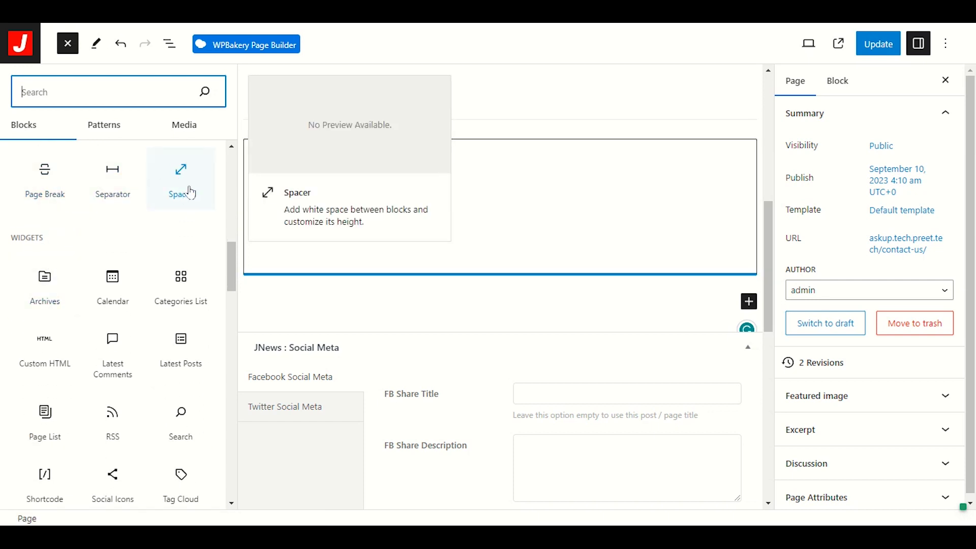
scroll(135, 244, down, 1)
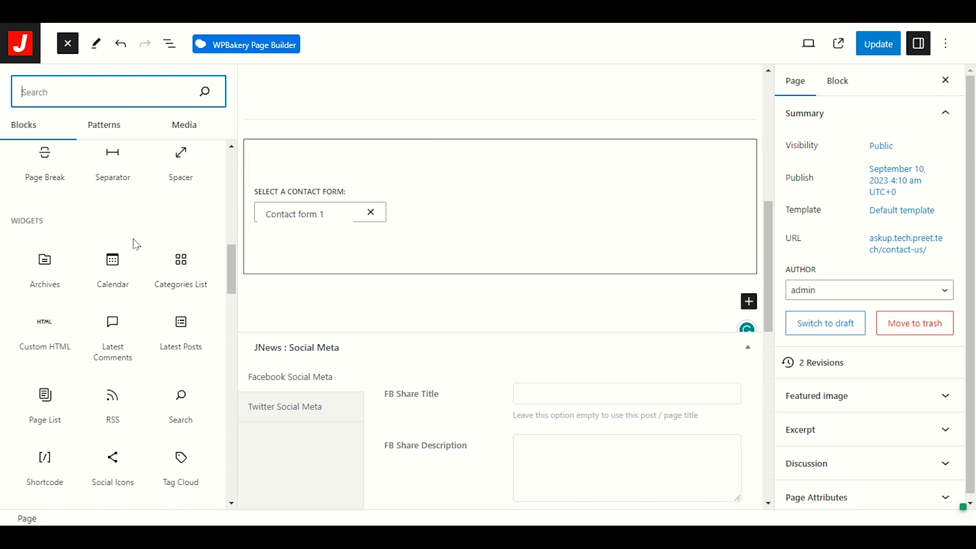
scroll(136, 245, down, 2)
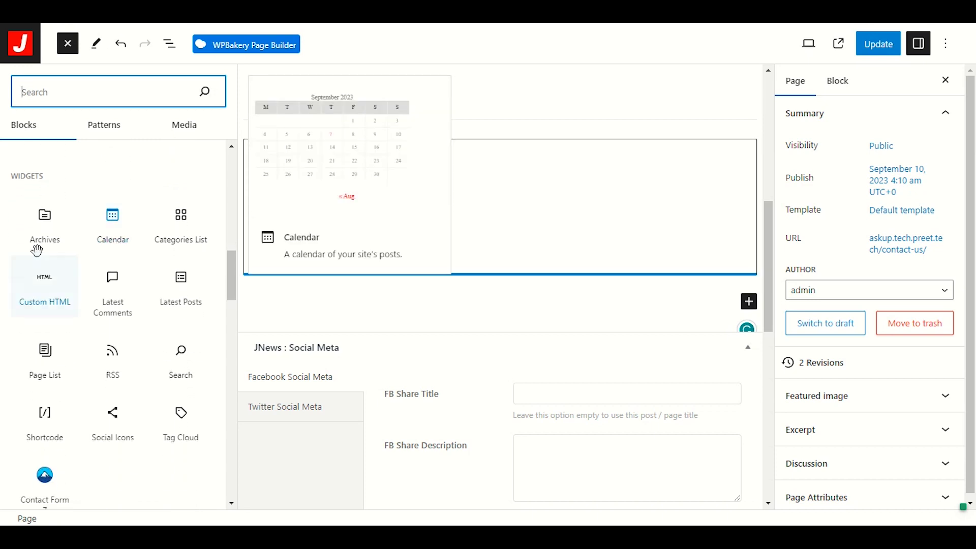
scroll(37, 250, down, 1)
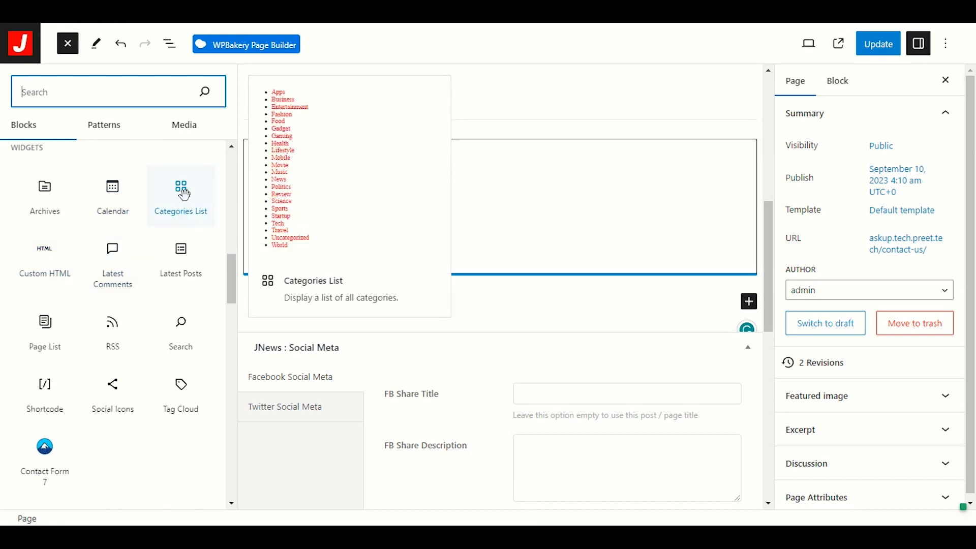
Step: Insert a Latest Posts block from the widget blocks below the Contact Form 7 block
mouse_move(115, 366)
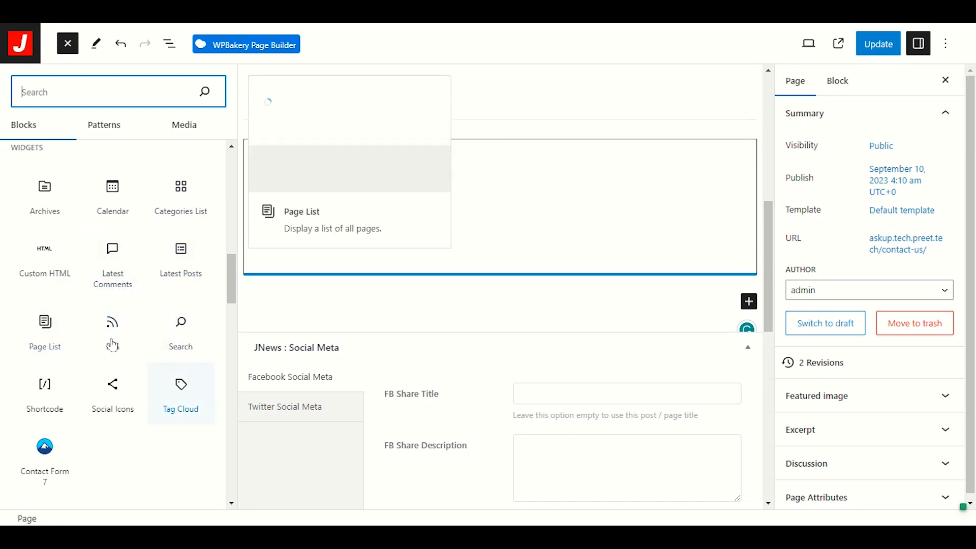
mouse_move(186, 254)
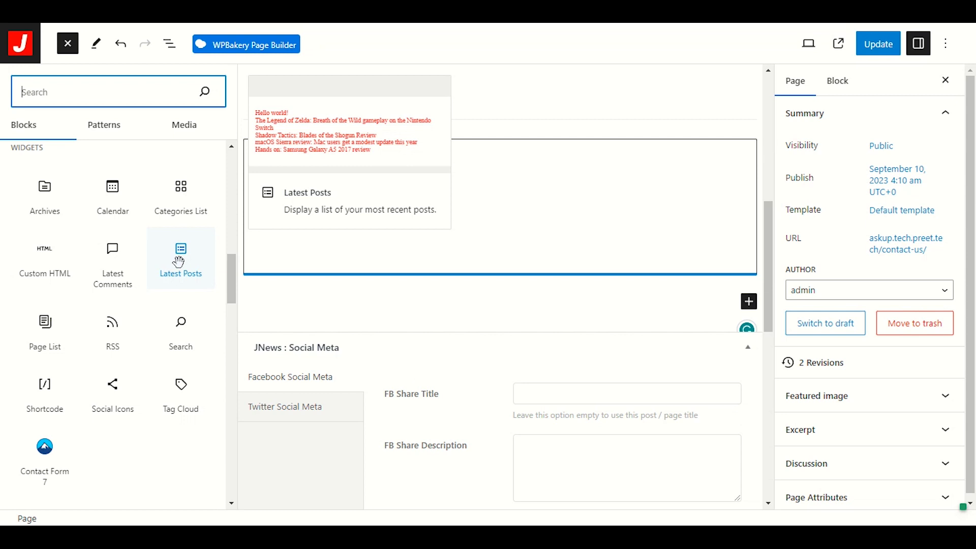
drag(178, 264, 284, 300)
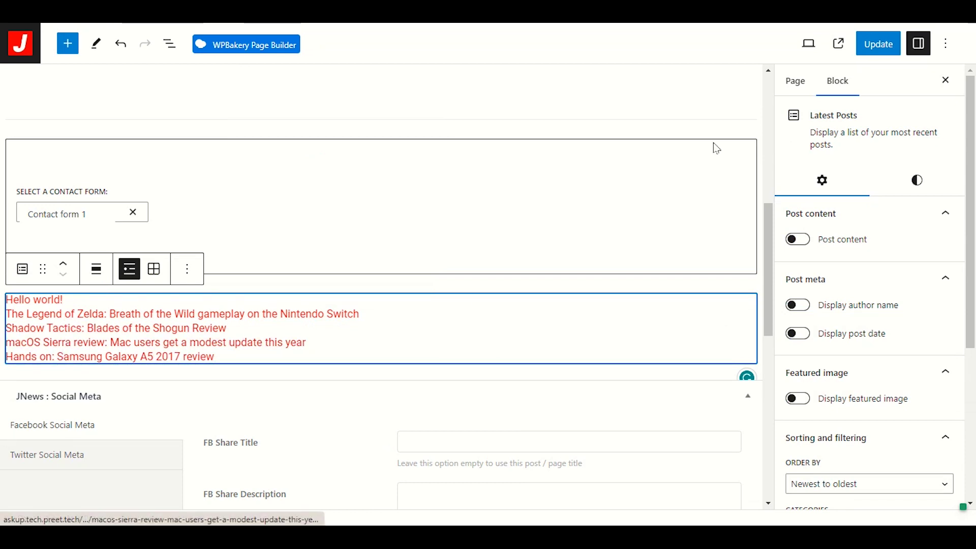
Step: View the live contact us page, check the area around the contact form, and return to the editor
click(840, 45)
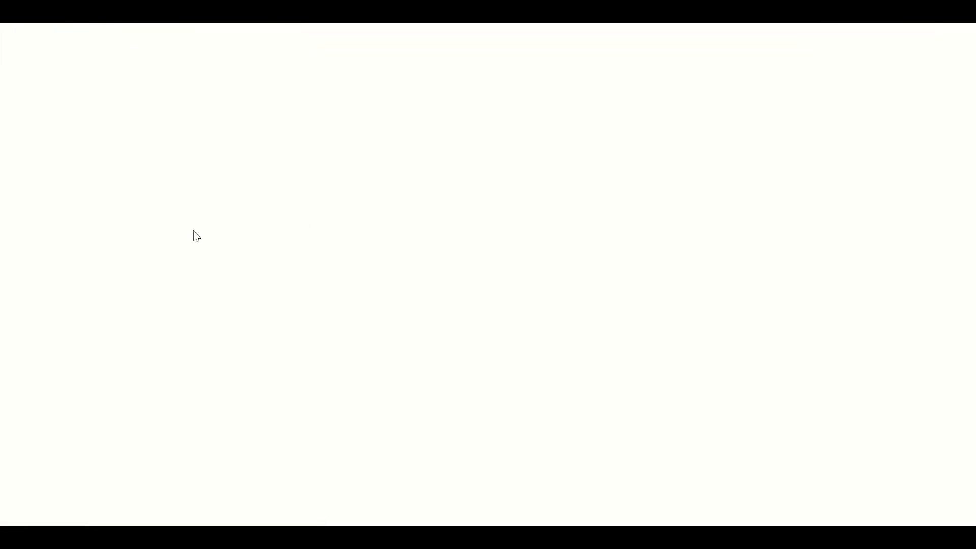
scroll(198, 236, down, 15)
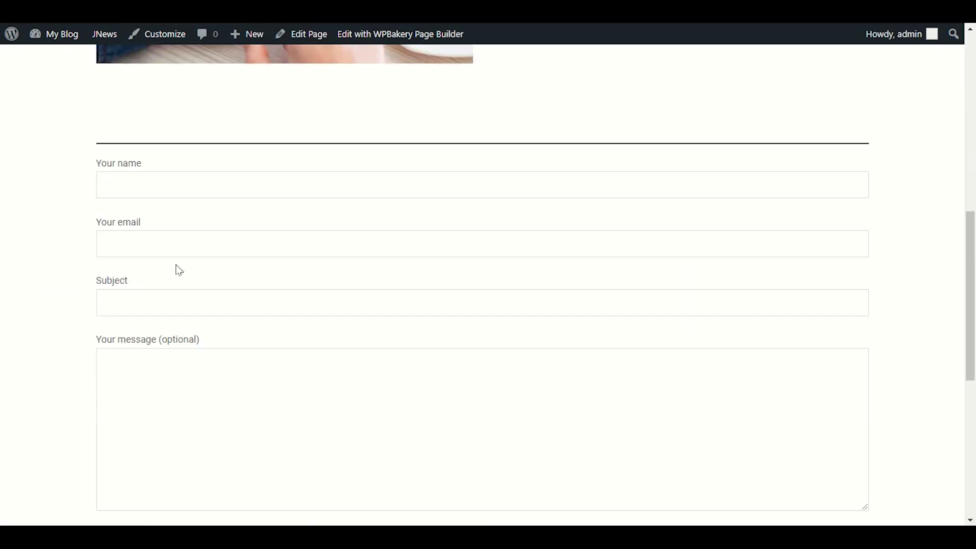
scroll(172, 294, up, 4)
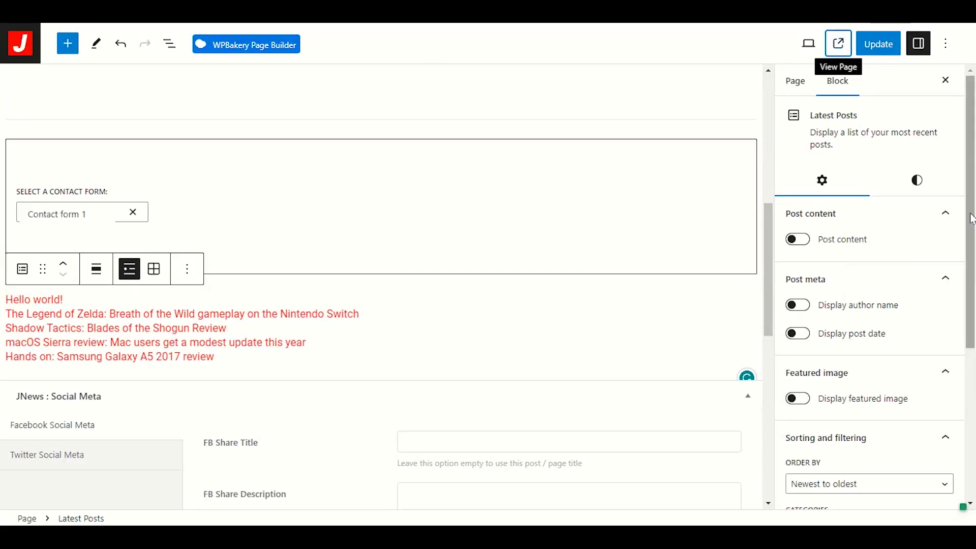
Step: Update the contact us page with the Latest Posts block and reload the live page
click(893, 52)
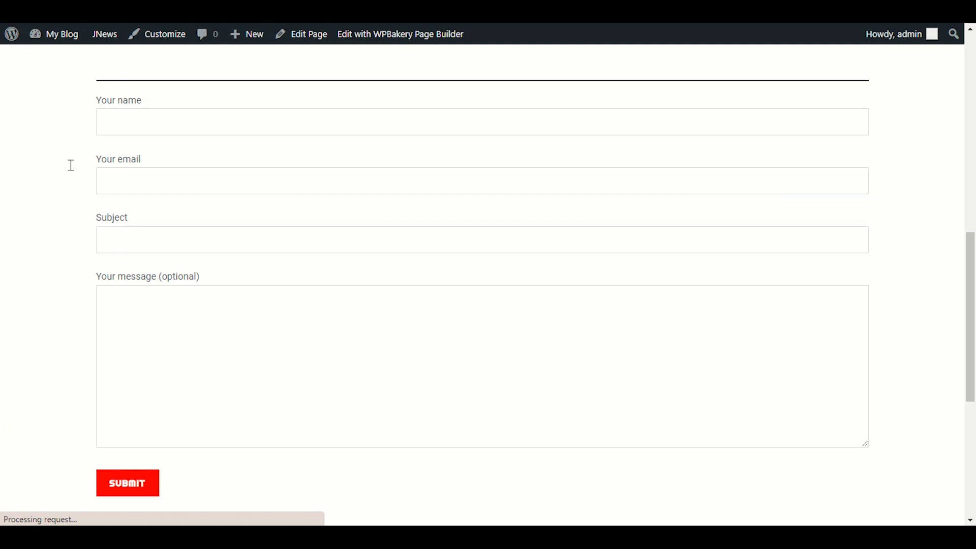
right_click(72, 167)
click(72, 160)
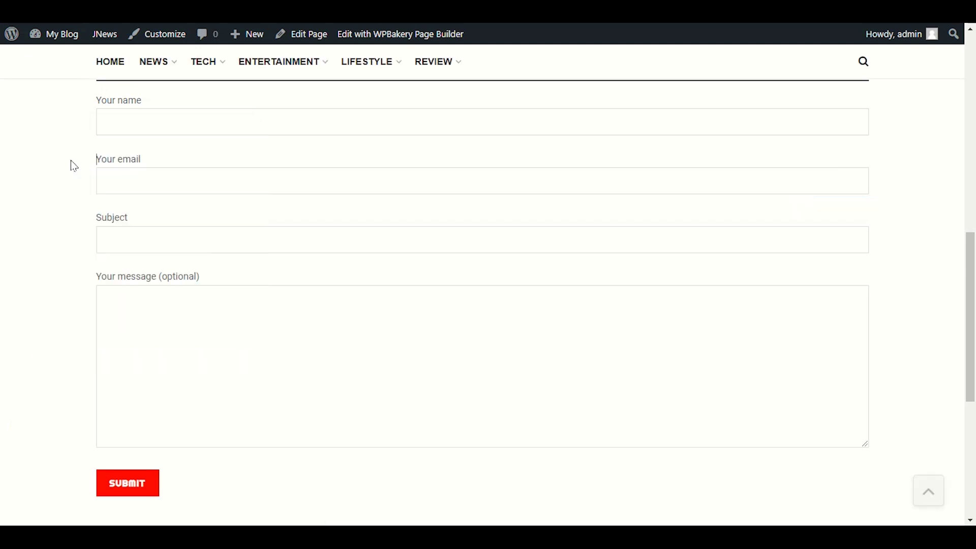
Step: Check the latest posts list, image, heading and form on the reloaded live page, and close that page
scroll(73, 166, down, 4)
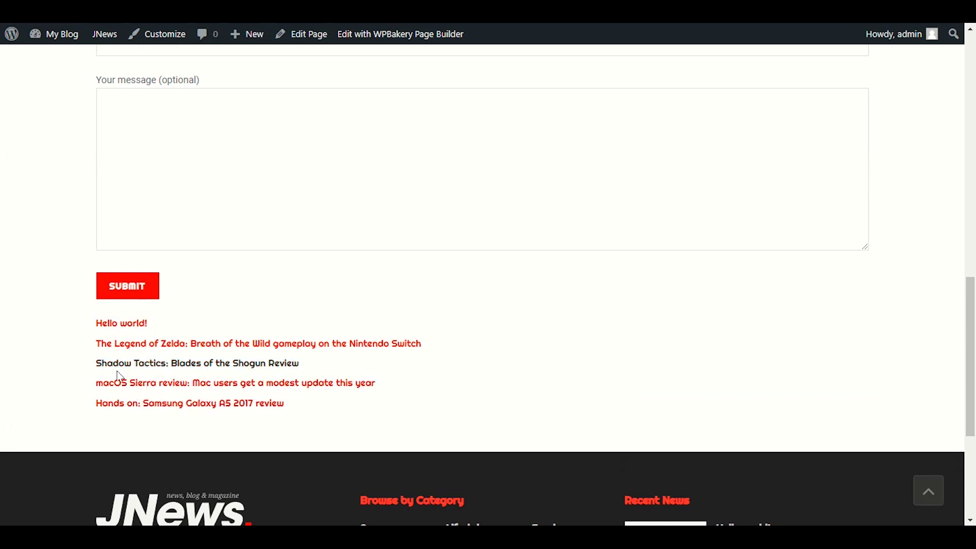
scroll(108, 400, up, 12)
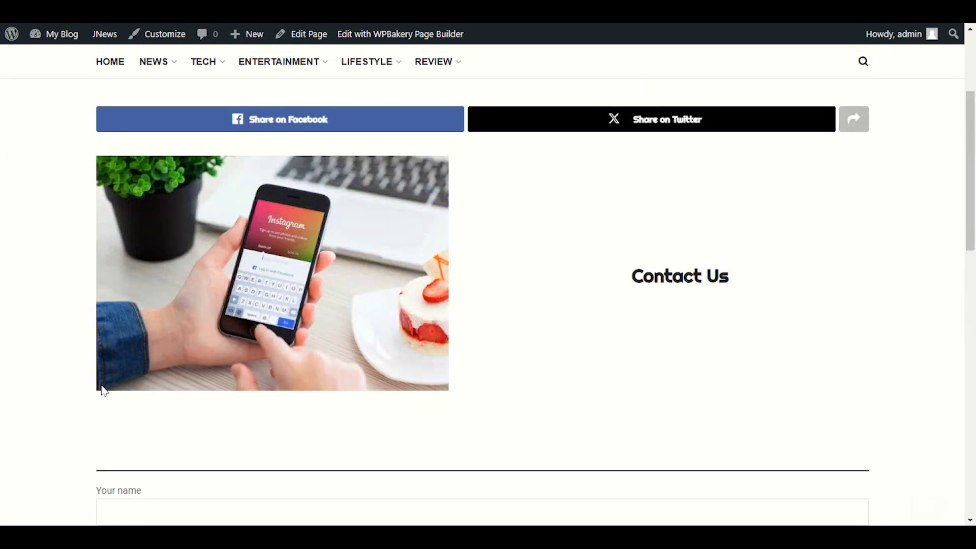
scroll(99, 380, down, 10)
scroll(152, 330, up, 1)
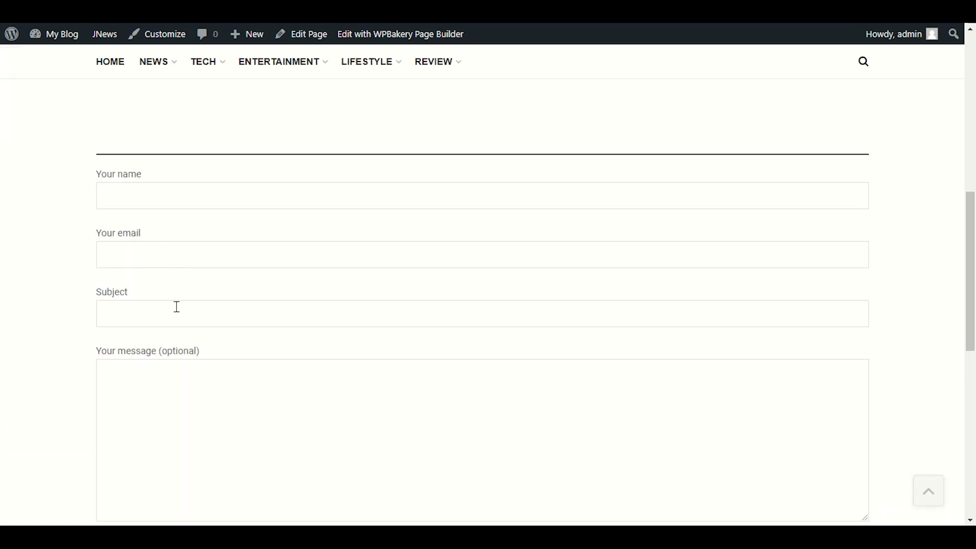
scroll(177, 307, up, 4)
key(ctrl+w)
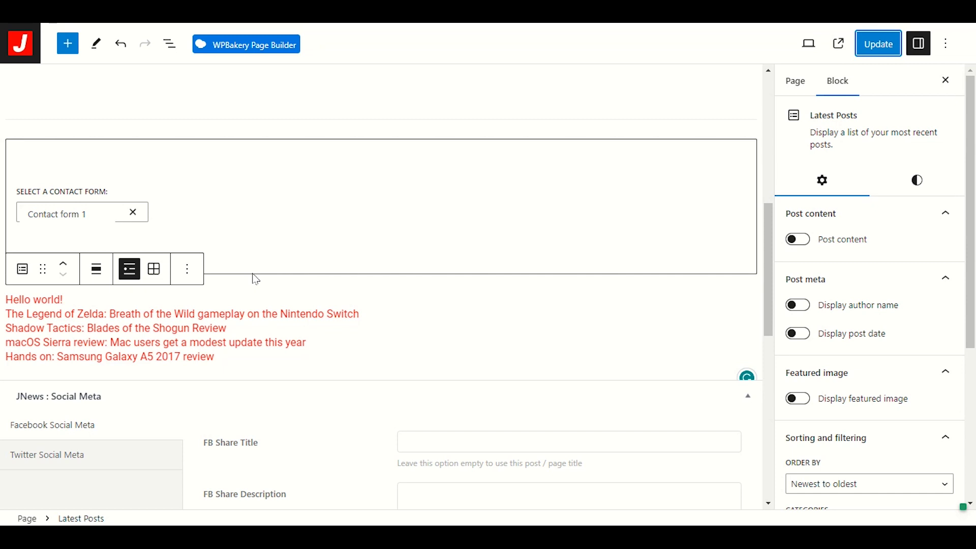
scroll(256, 279, up, 4)
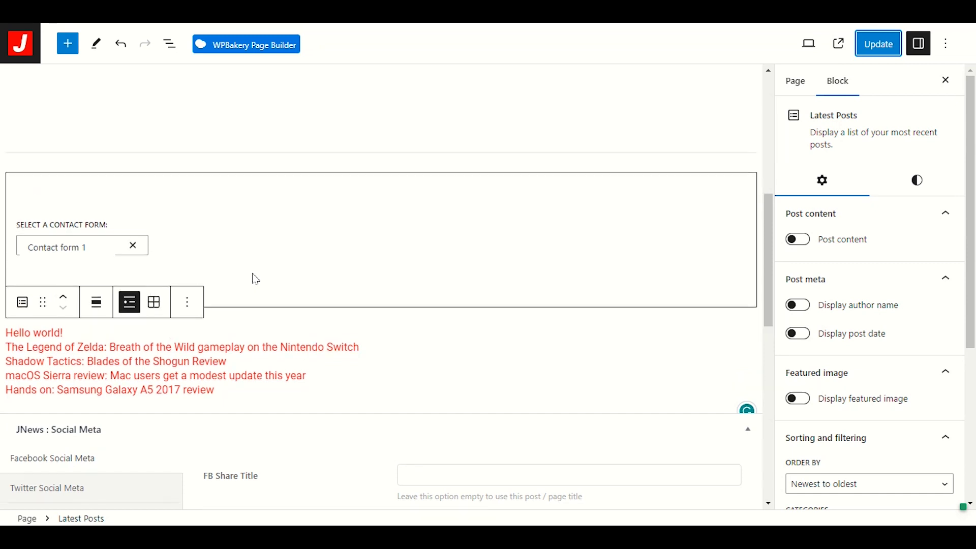
scroll(283, 309, up, 5)
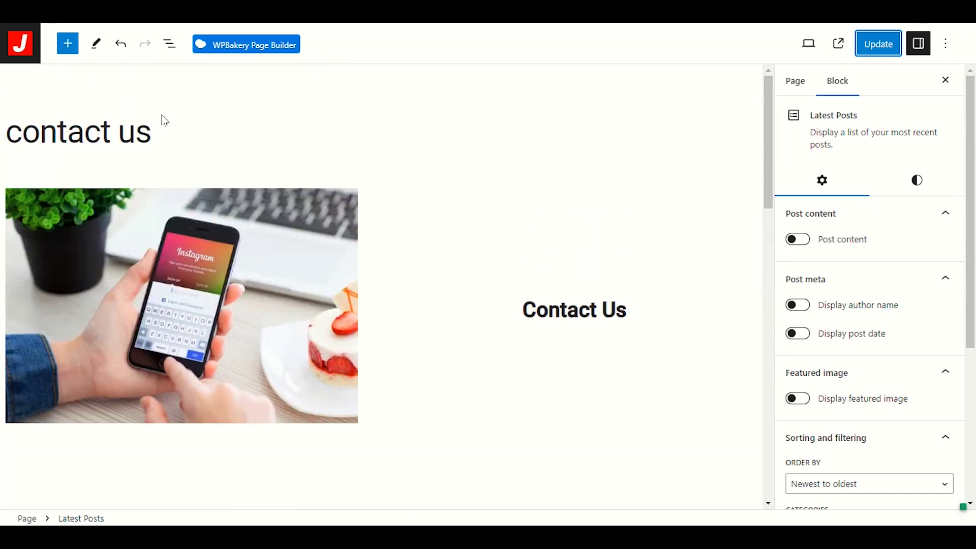
scroll(223, 188, down, 4)
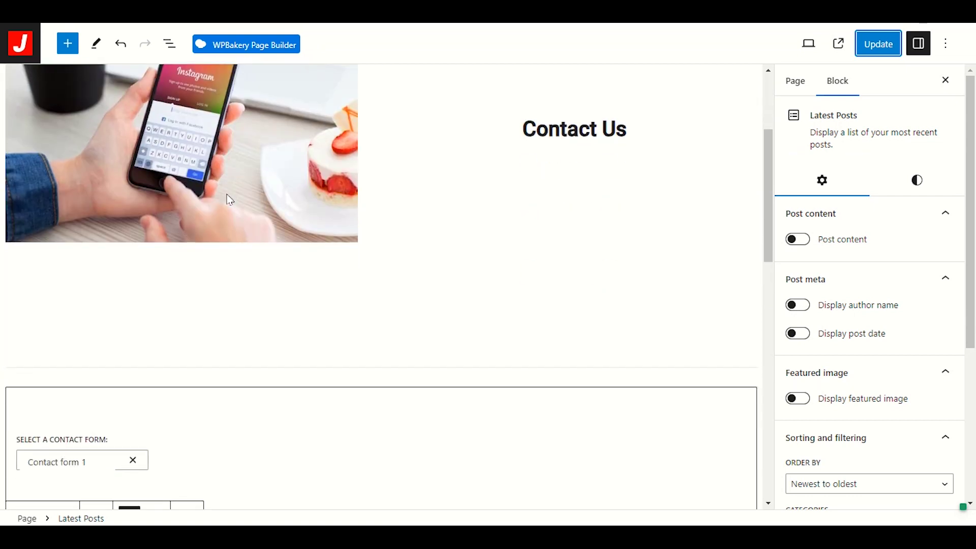
scroll(229, 200, down, 2)
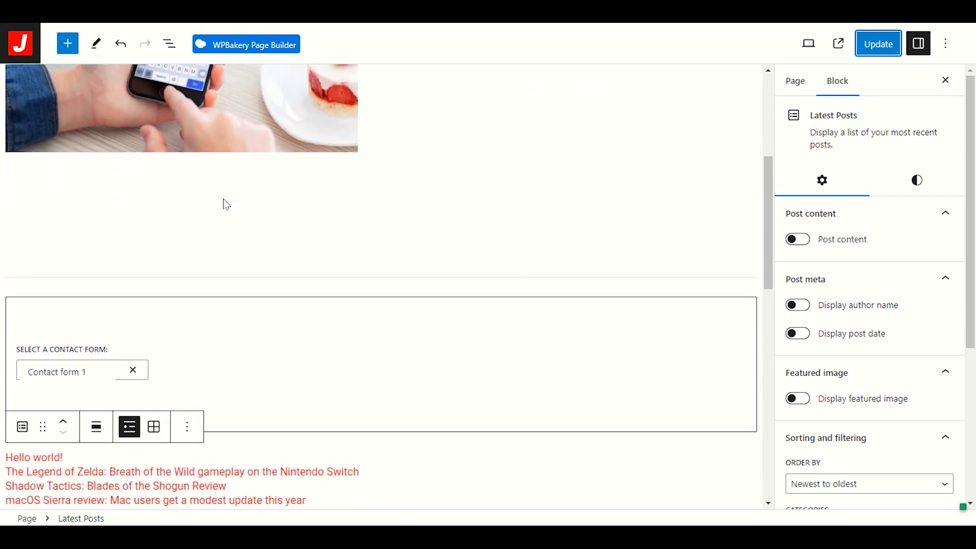
scroll(224, 202, up, 4)
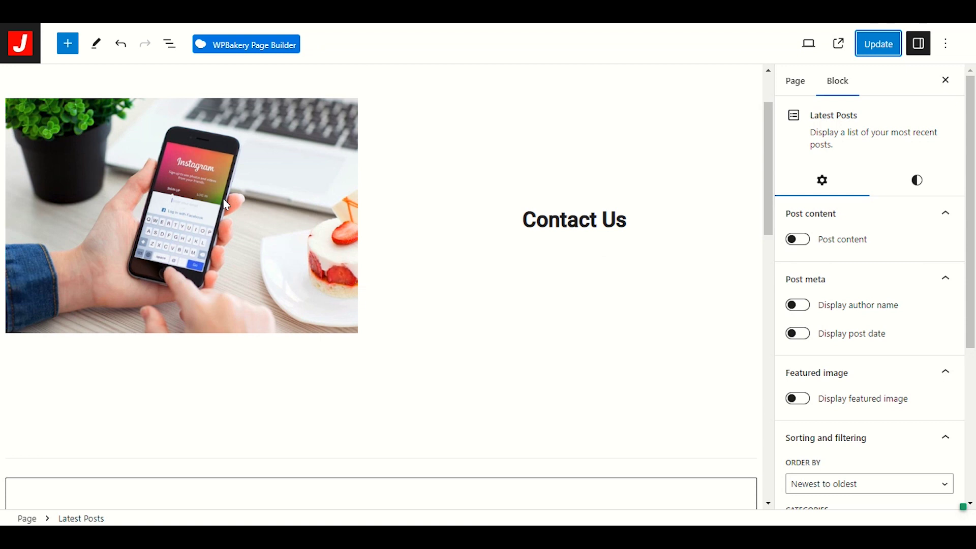
scroll(224, 211, down, 1)
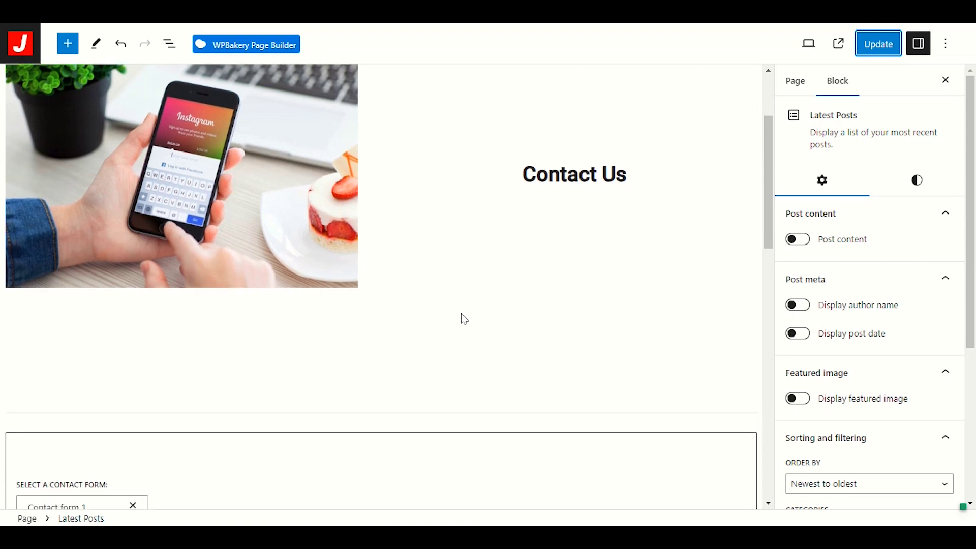